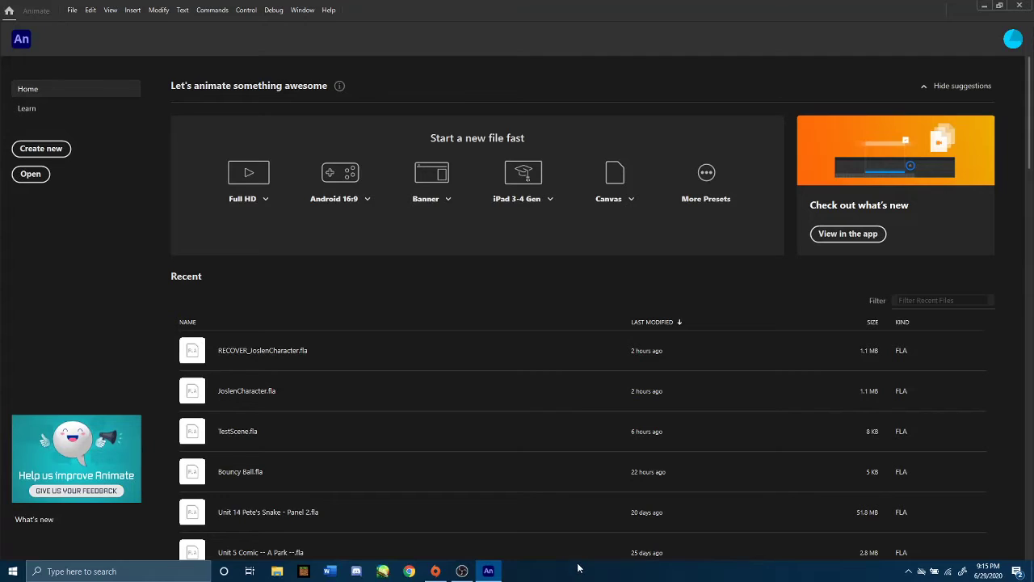
- Create a new Character Animation document from the Standard 640 x 480 preset at 30 fps for ActionScript 3.0
click(40, 150)
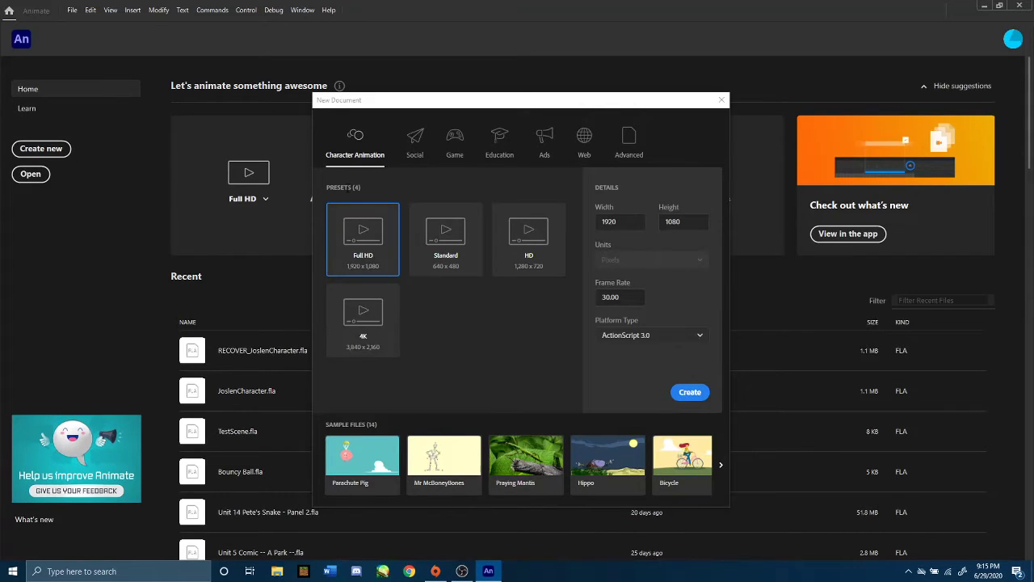
click(417, 227)
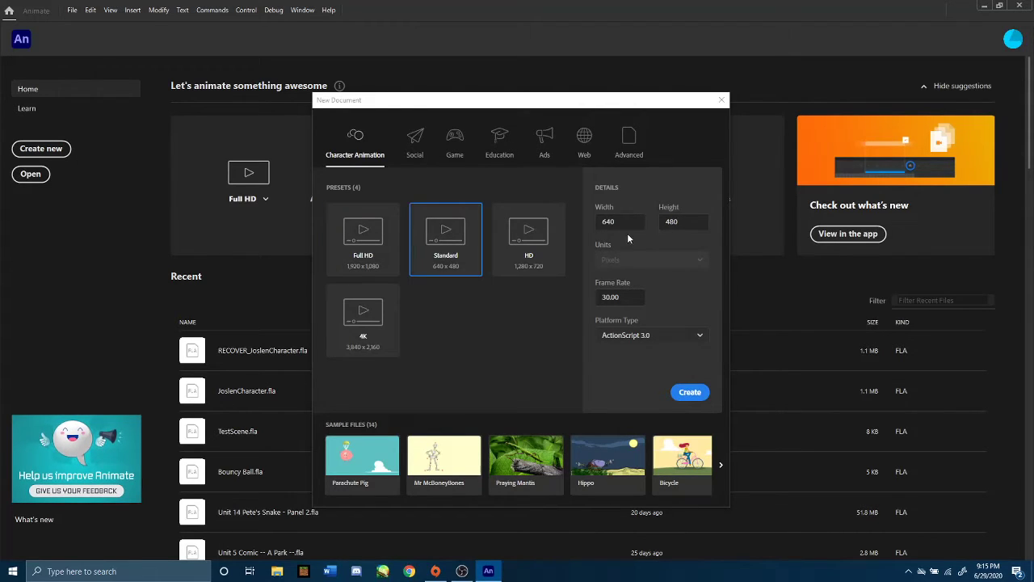
click(697, 396)
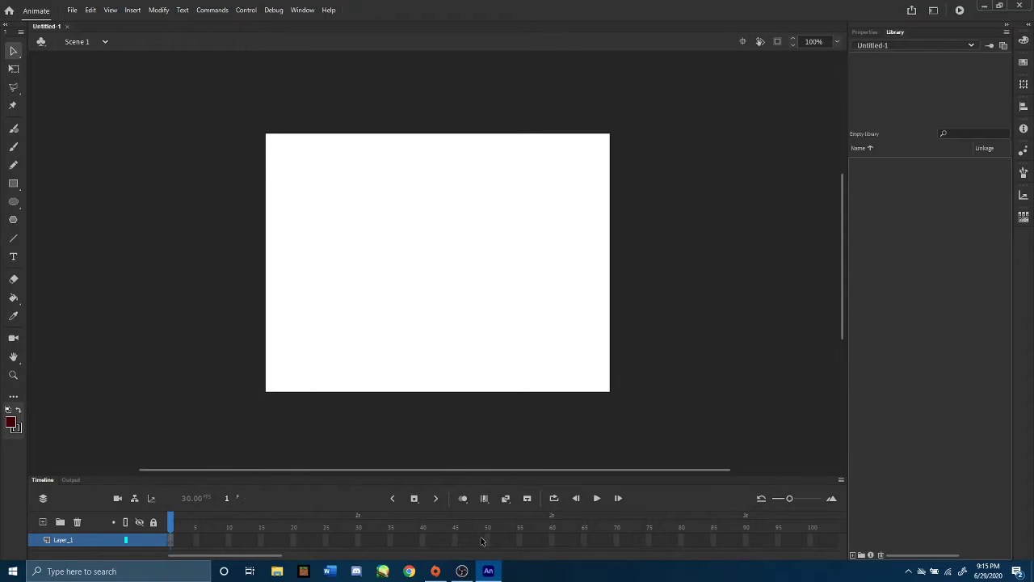
- Start a video import that embeds H.264 video in the timeline, using Hand.mp4 from the Desktop as the source
click(68, 11)
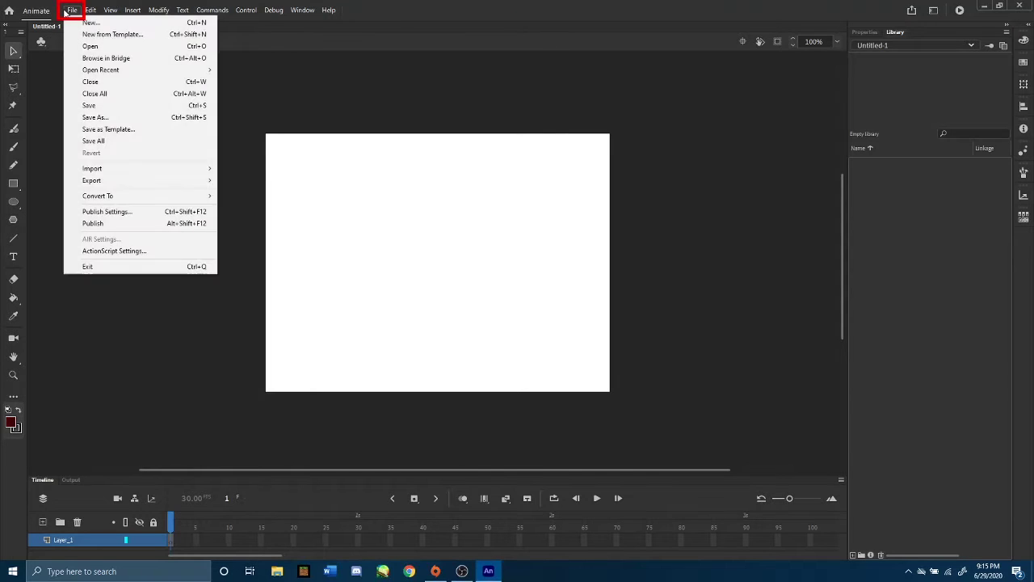
mouse_move(174, 168)
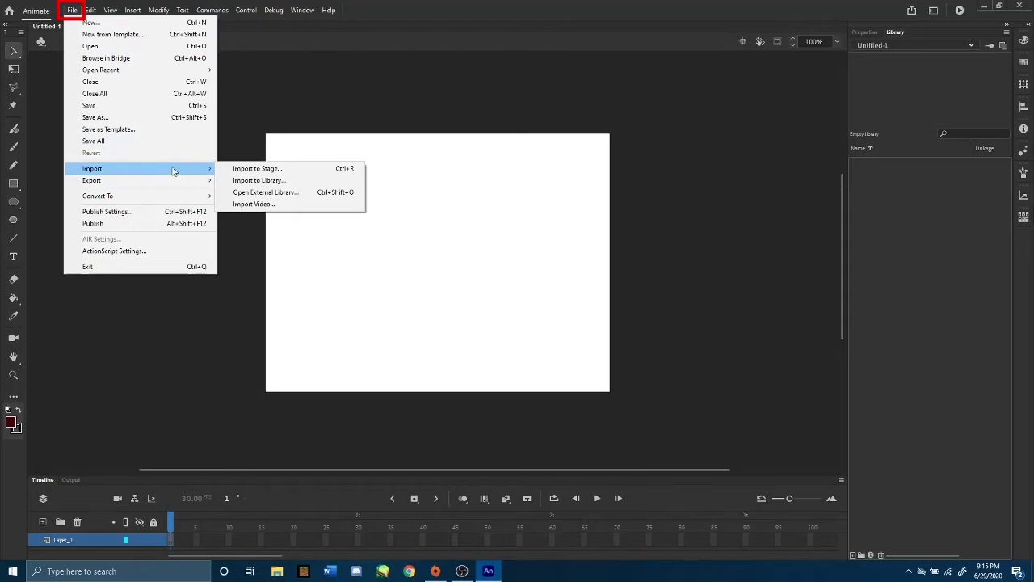
click(293, 206)
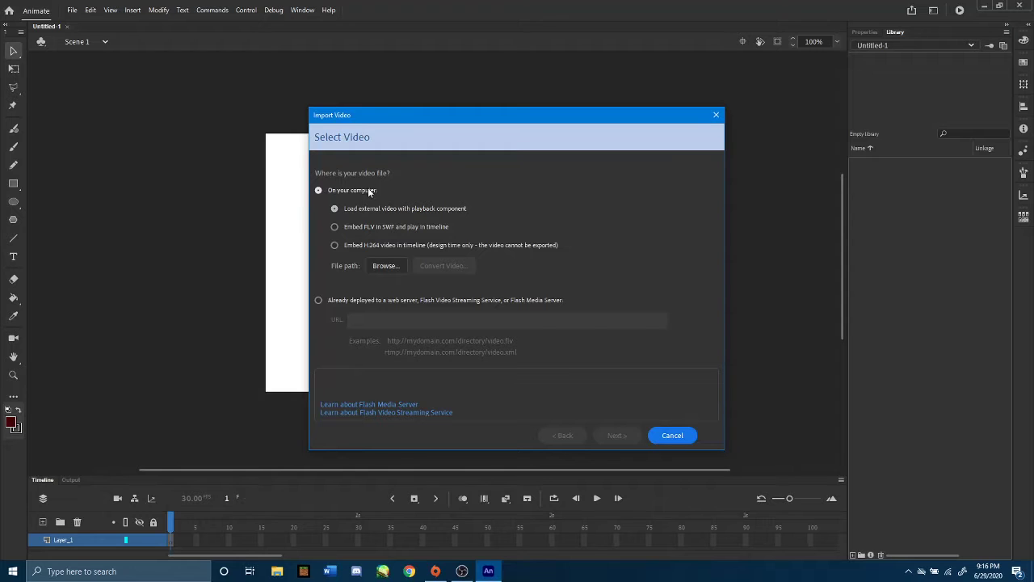
click(337, 251)
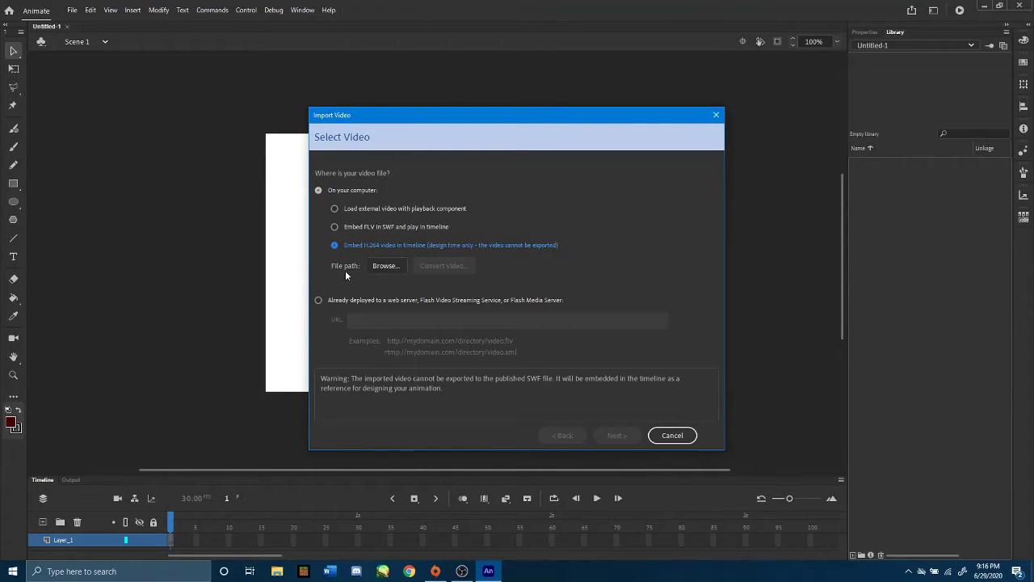
click(395, 269)
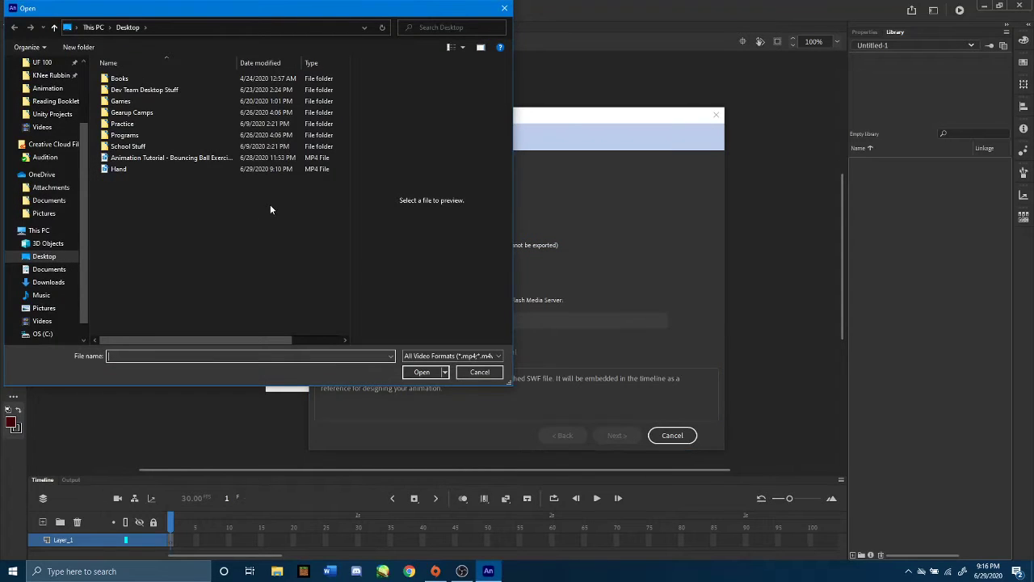
double_click(283, 171)
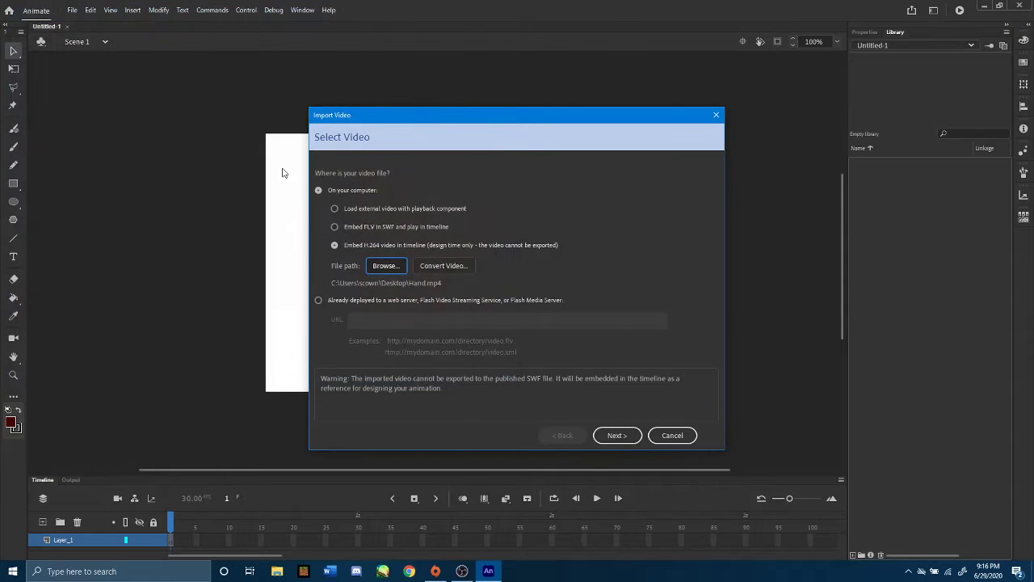
- Complete the import as embedded video placed on the stage with an expanded timeline, leaving out the audio
click(614, 438)
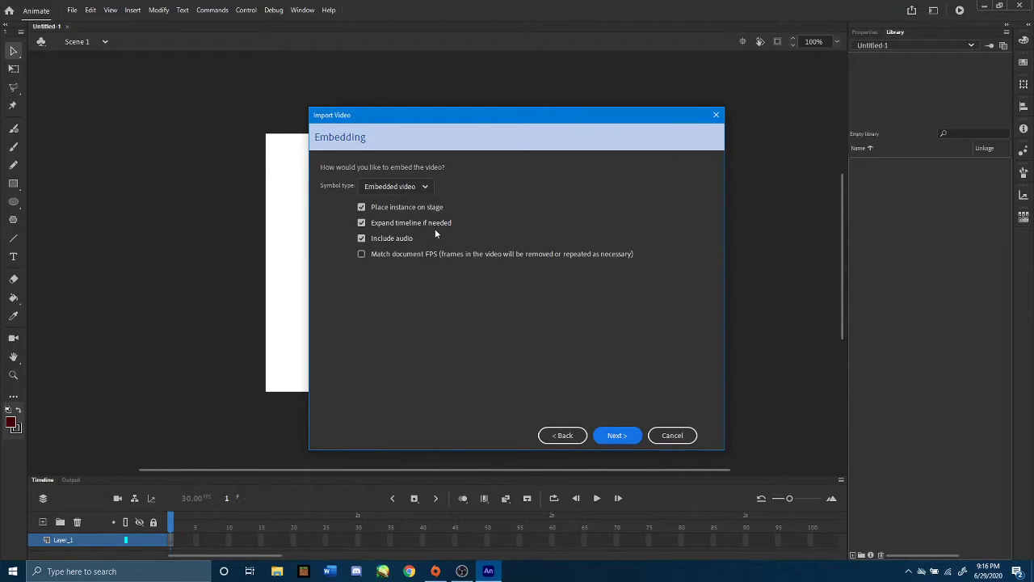
click(361, 239)
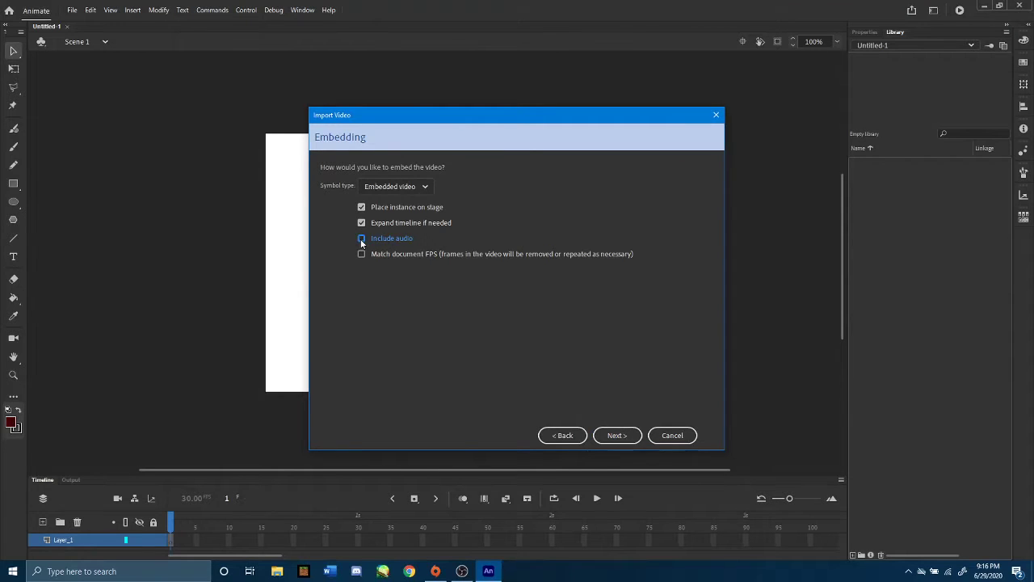
click(619, 437)
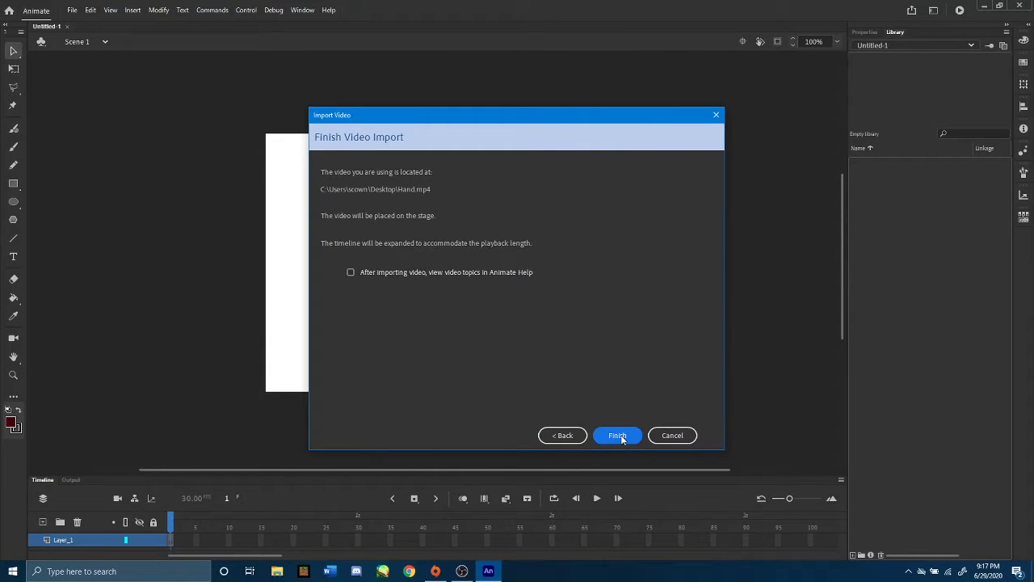
click(617, 435)
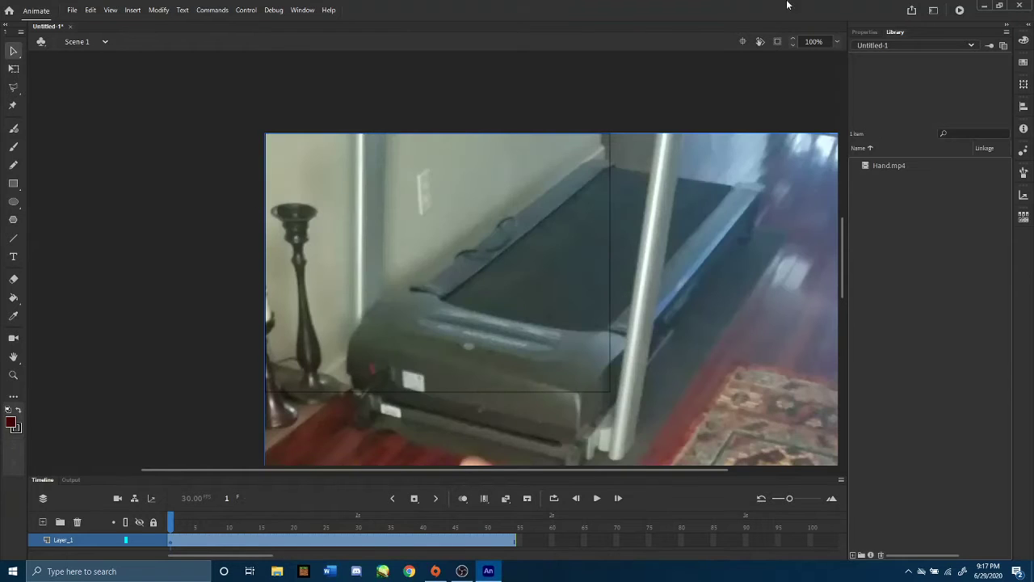
- Show the whole video in the view and move it up so the hand lies over the stage
click(837, 41)
click(857, 78)
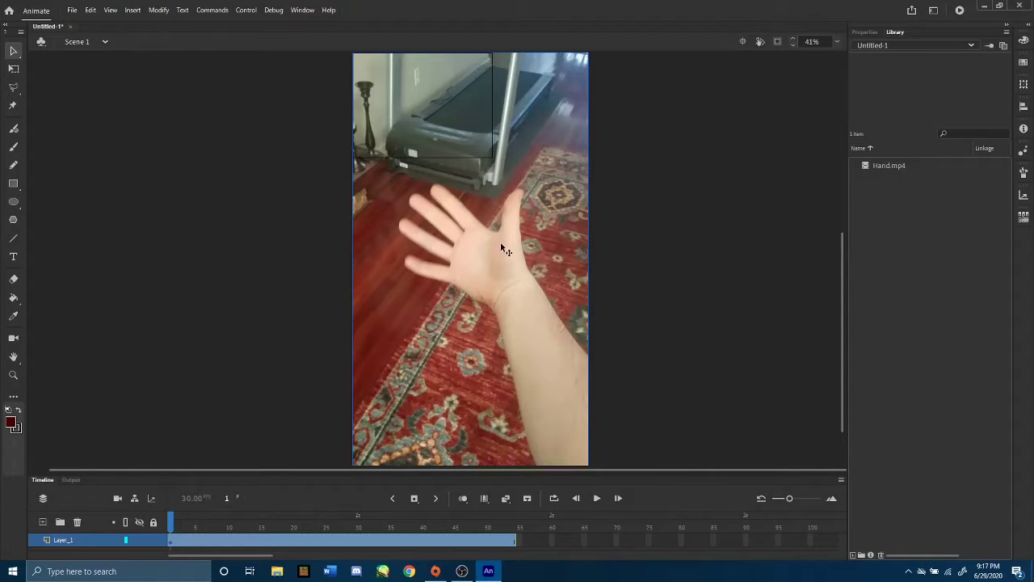
drag(550, 245, 512, 115)
drag(844, 331, 842, 246)
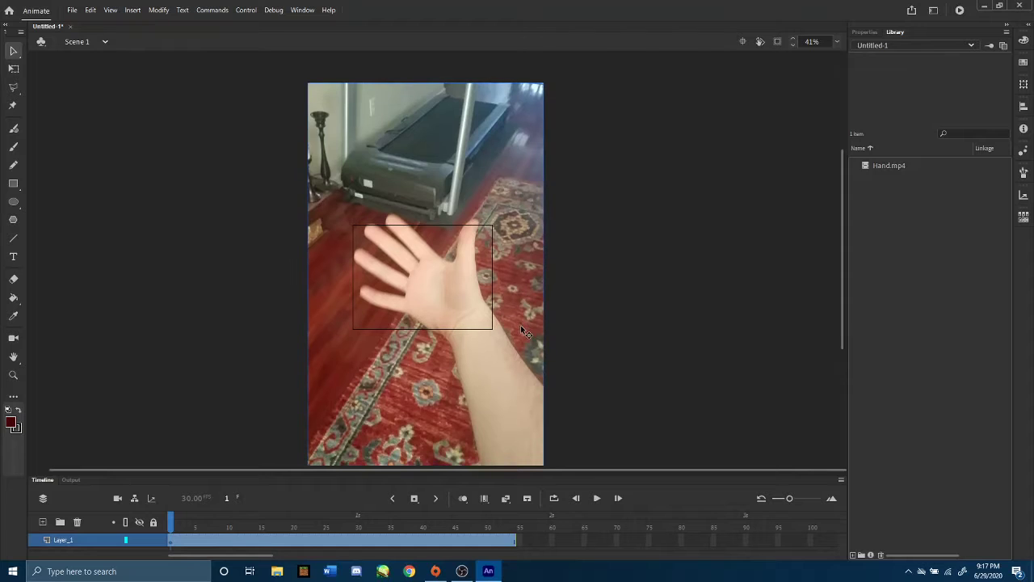
- Scale the video down proportionally with Free Transform to roughly the stage's width and nudge it over the stage
click(13, 68)
drag(455, 297, 458, 292)
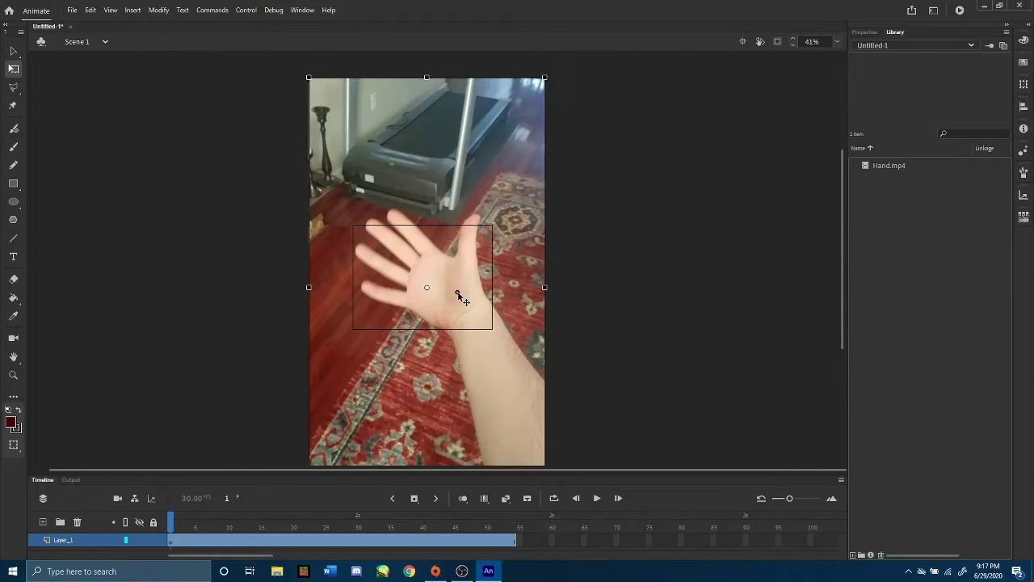
drag(544, 79, 525, 111)
key(ctrl+z)
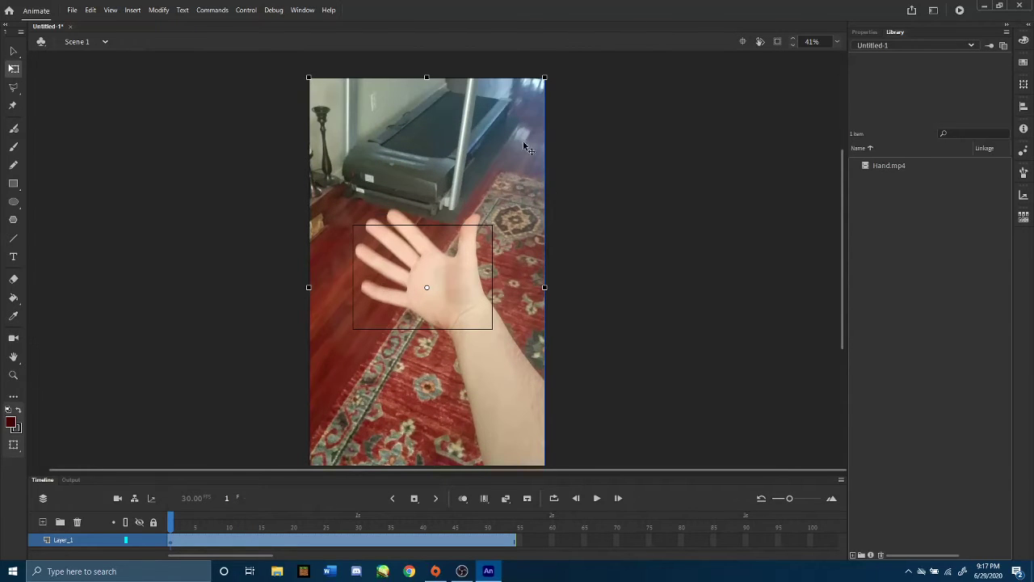
drag(545, 77, 501, 134)
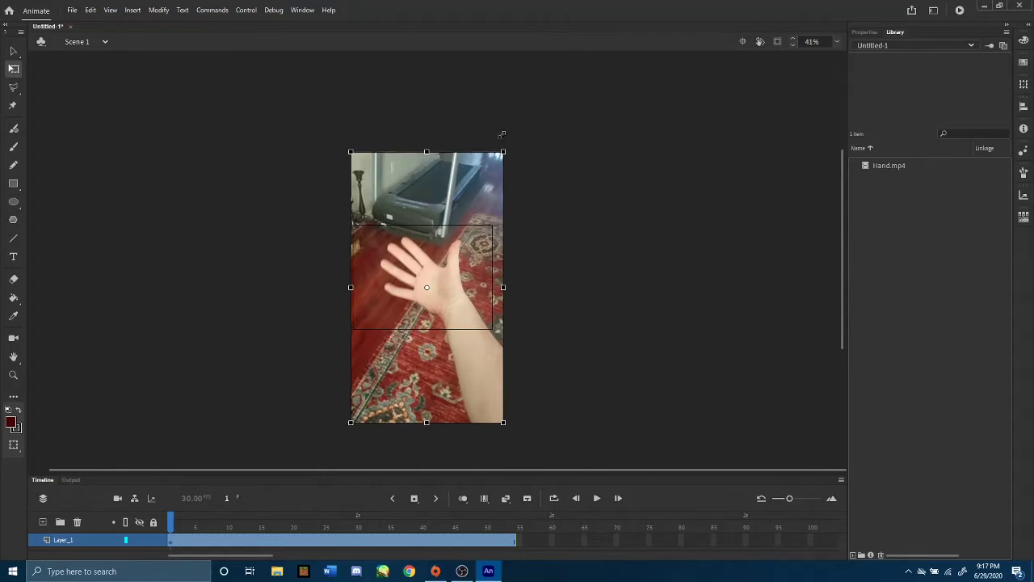
drag(473, 174, 475, 172)
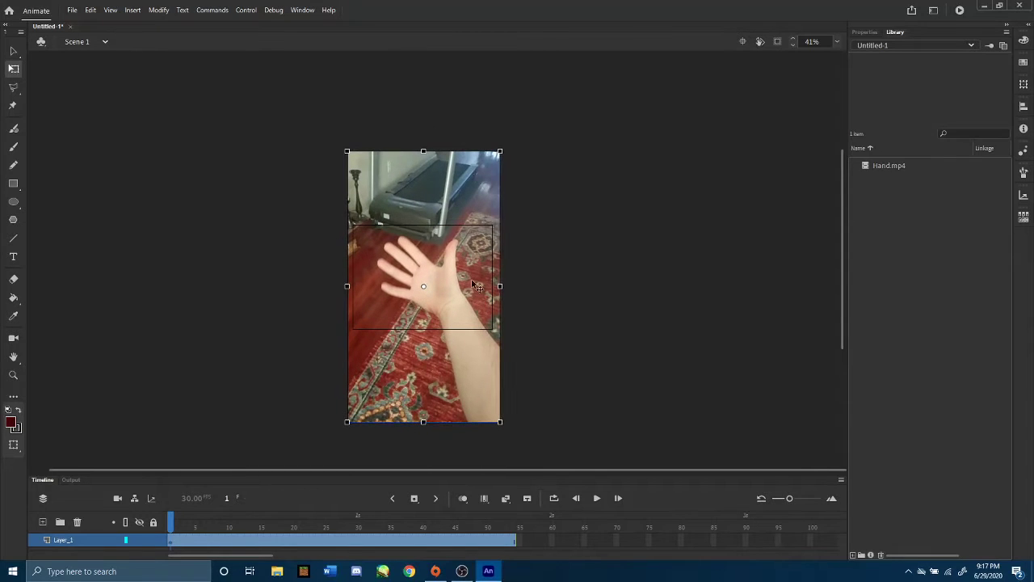
click(536, 297)
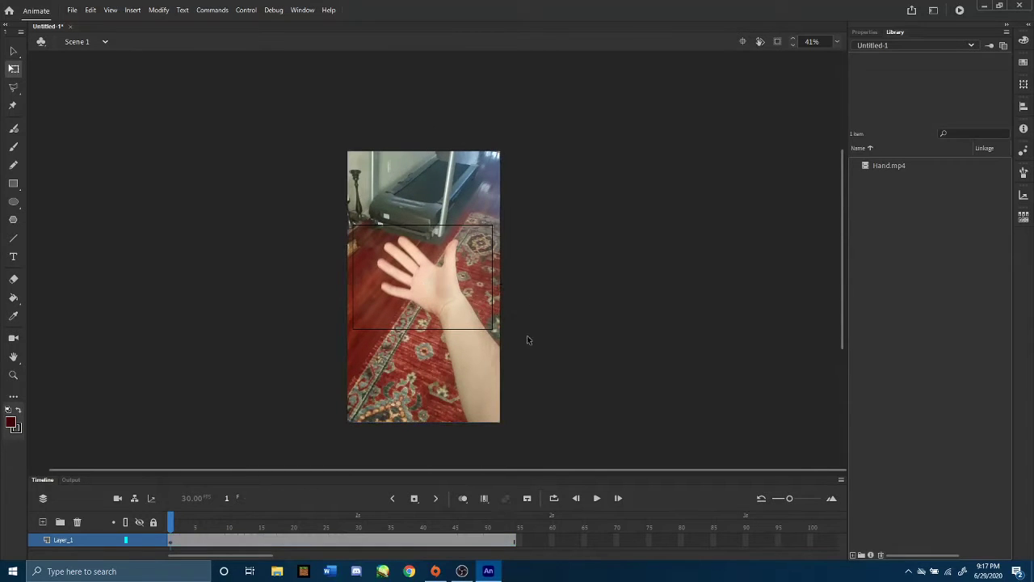
- Preview the video's motion, then fine-tune its scale to match the stage width and align it with the stage sides
click(601, 499)
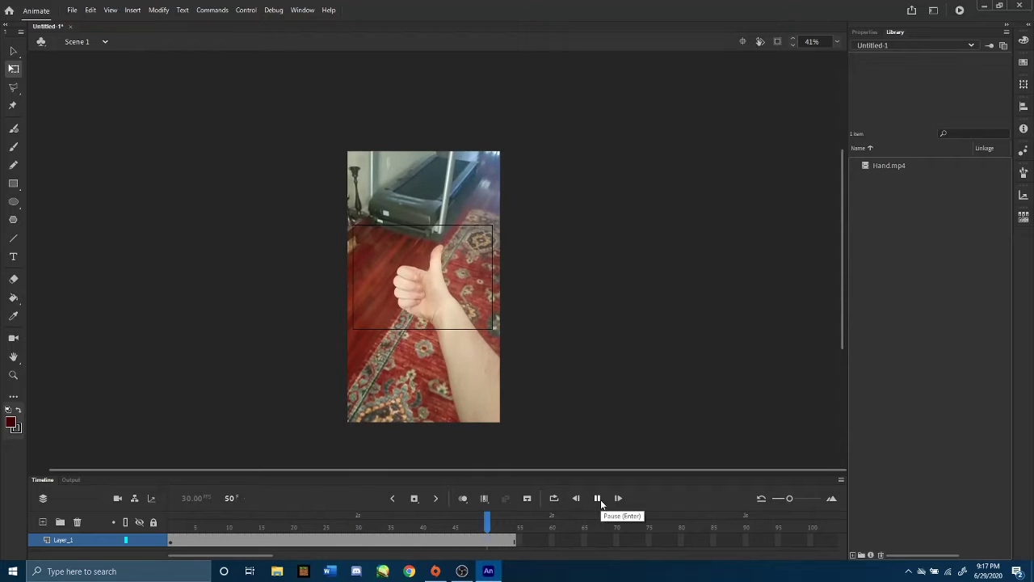
click(598, 498)
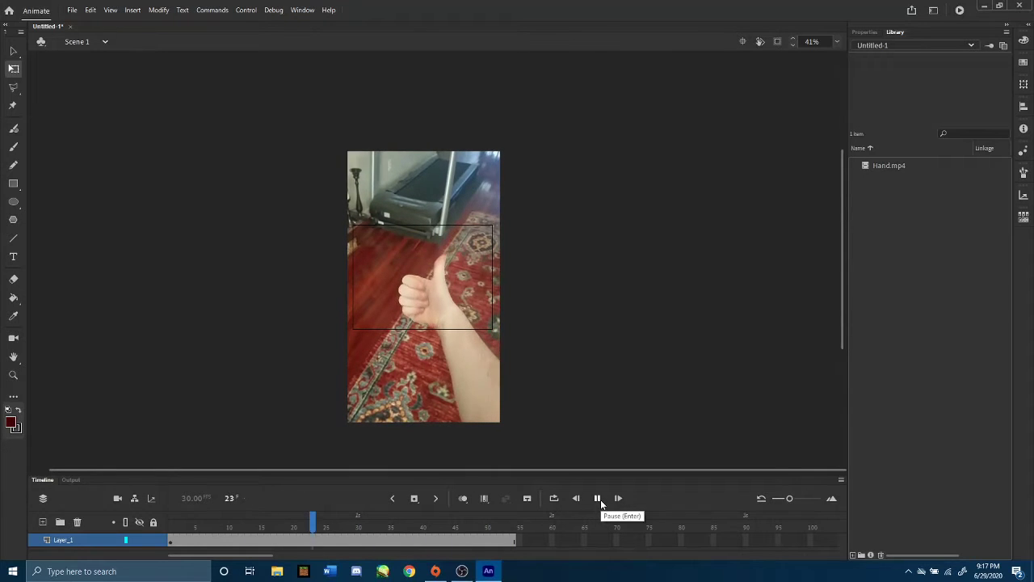
click(598, 499)
click(427, 366)
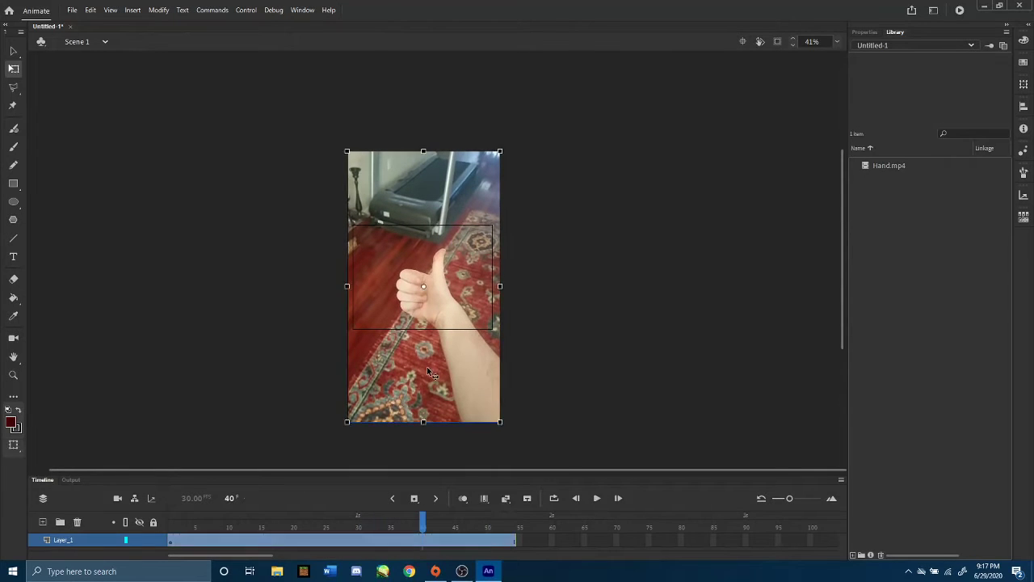
drag(502, 142, 494, 155)
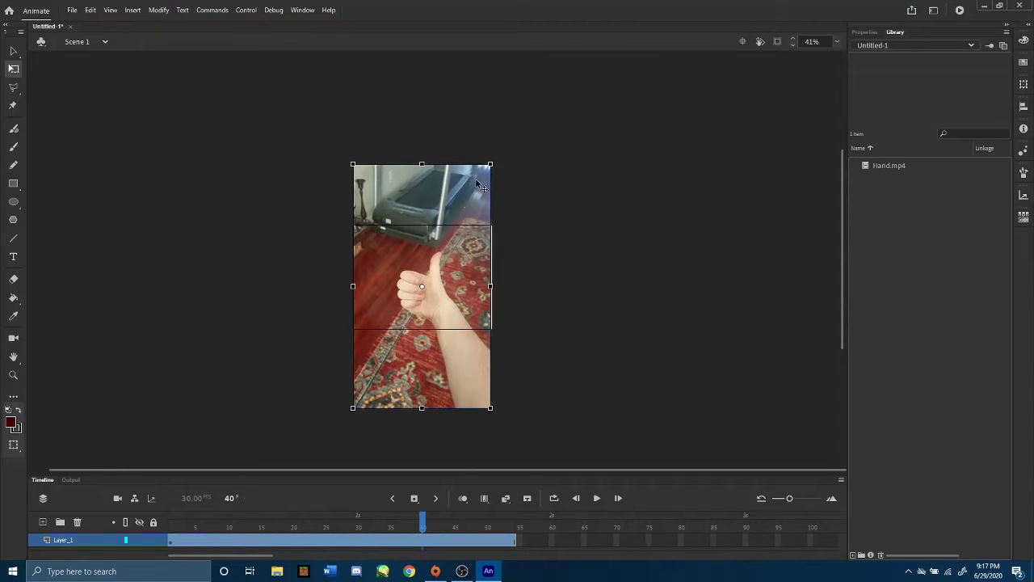
drag(355, 407, 353, 412)
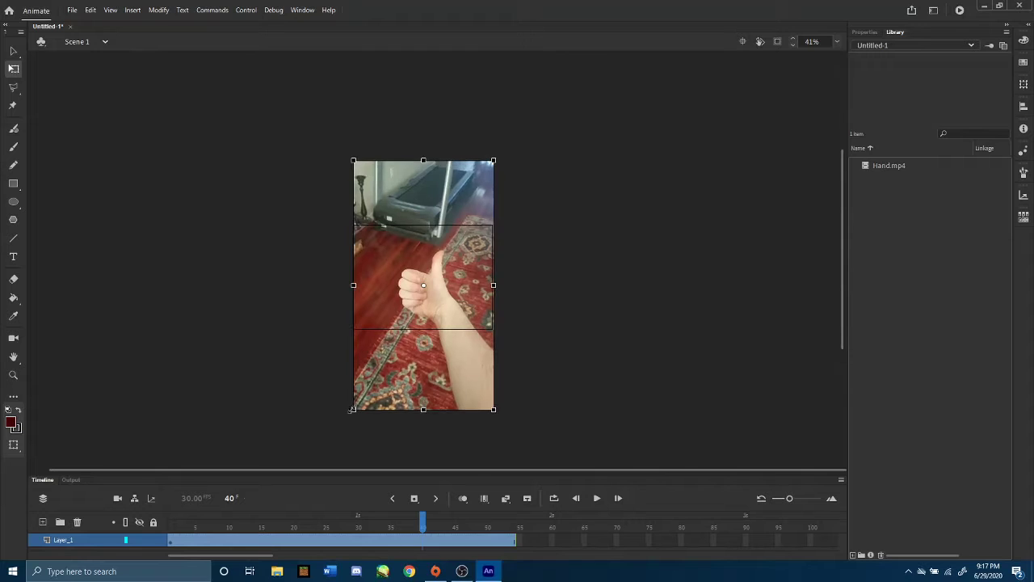
drag(413, 346, 409, 350)
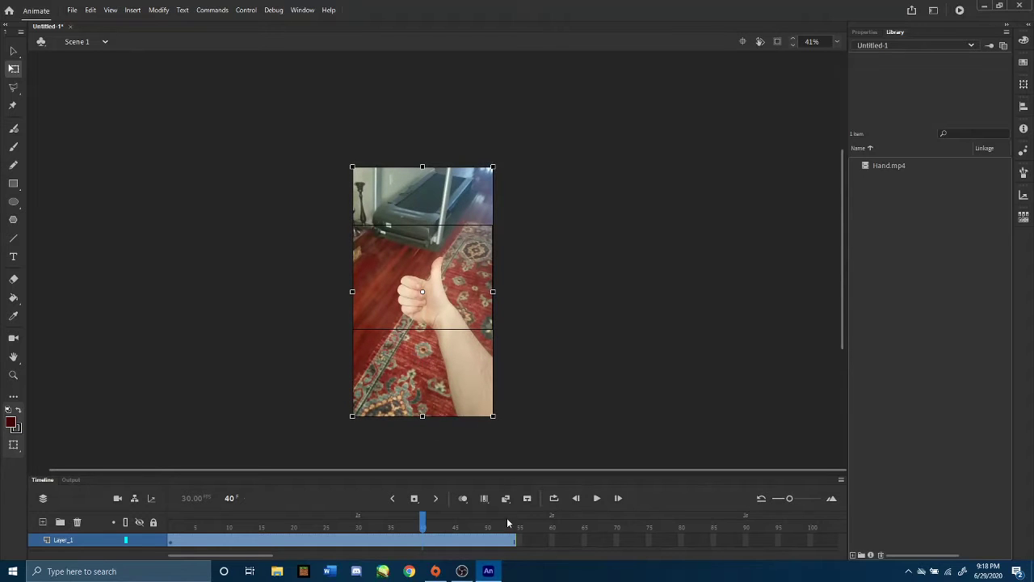
- Play the clip on the timeline and adjust the video's position so the hand stays within the stage
click(597, 499)
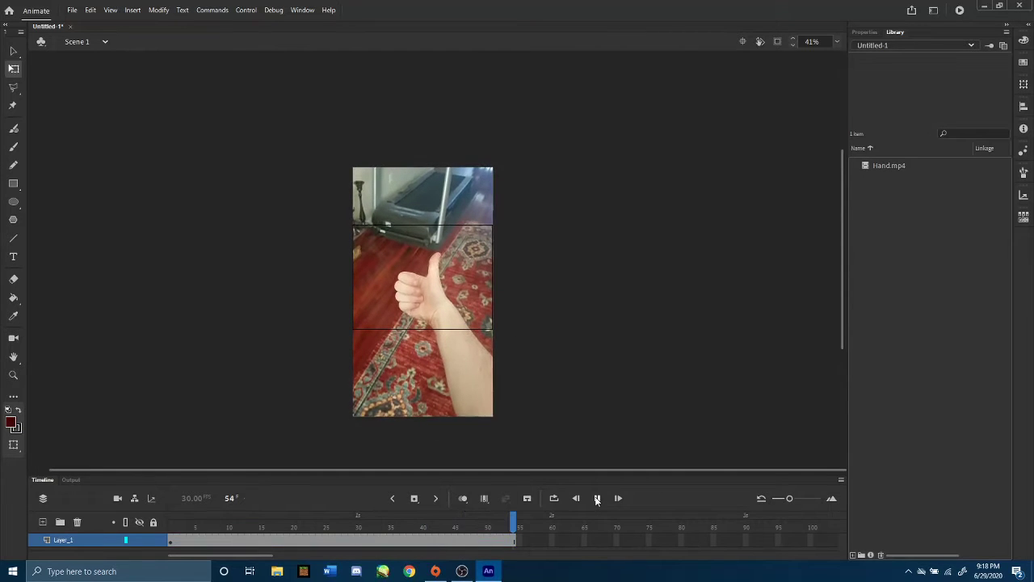
click(597, 499)
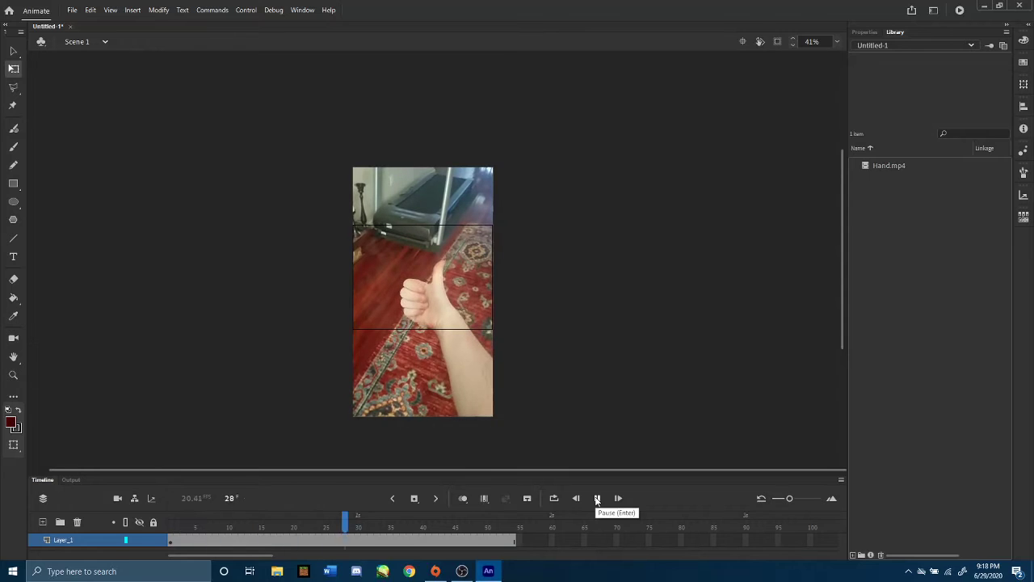
click(596, 499)
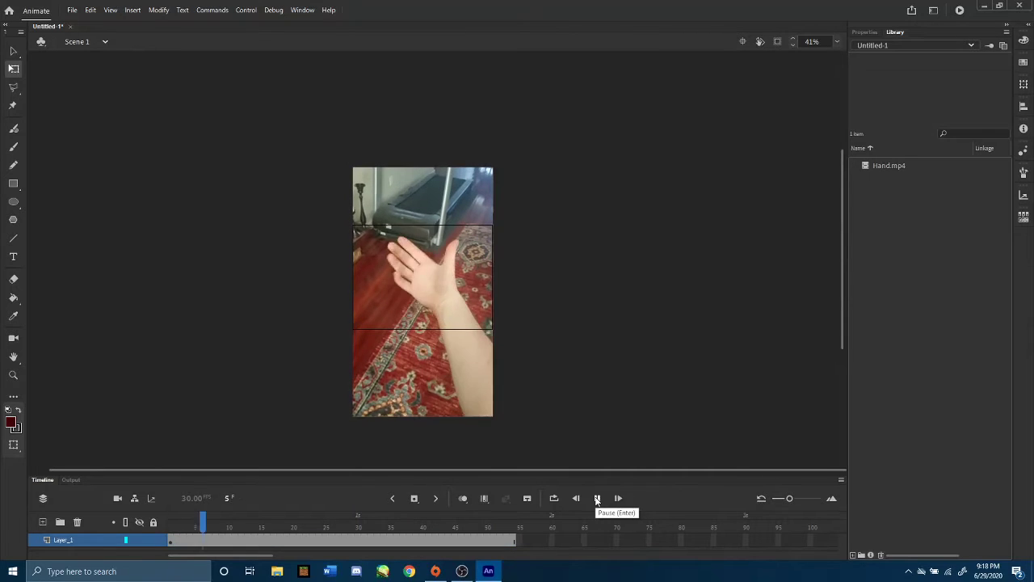
click(455, 362)
click(596, 499)
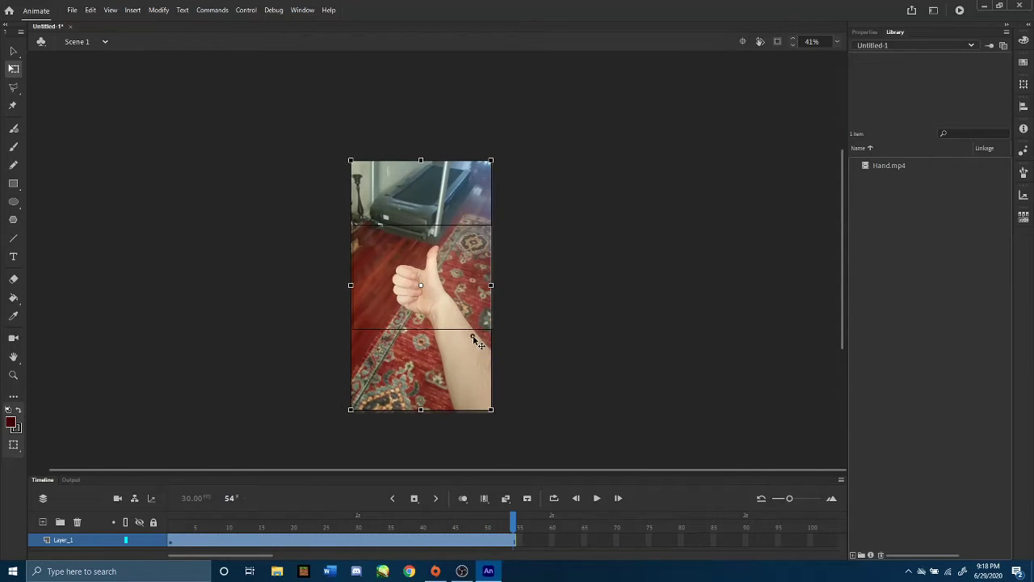
click(598, 498)
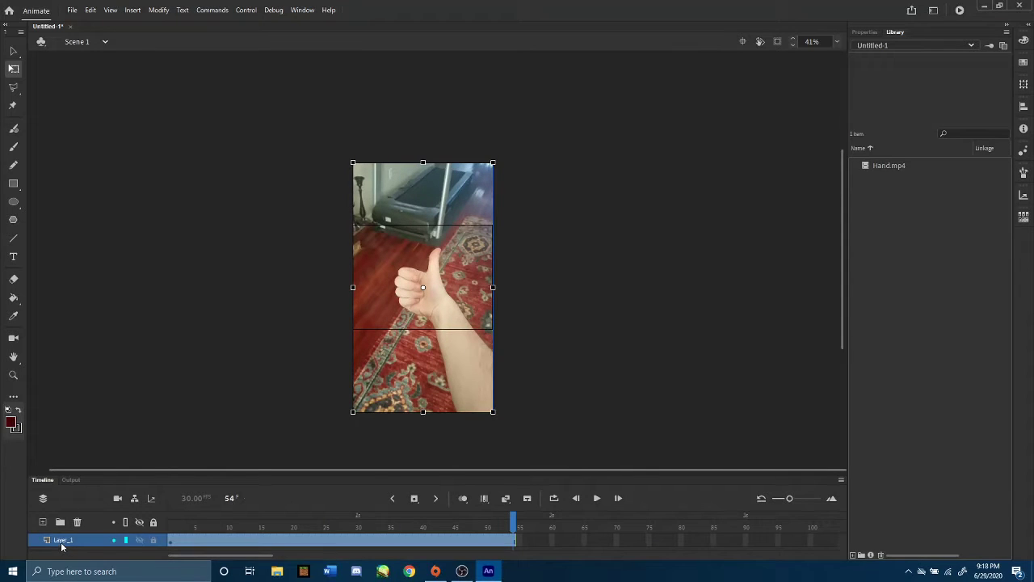
- Rename the video's layer to Video_Reference
double_click(71, 539)
text(Vid)
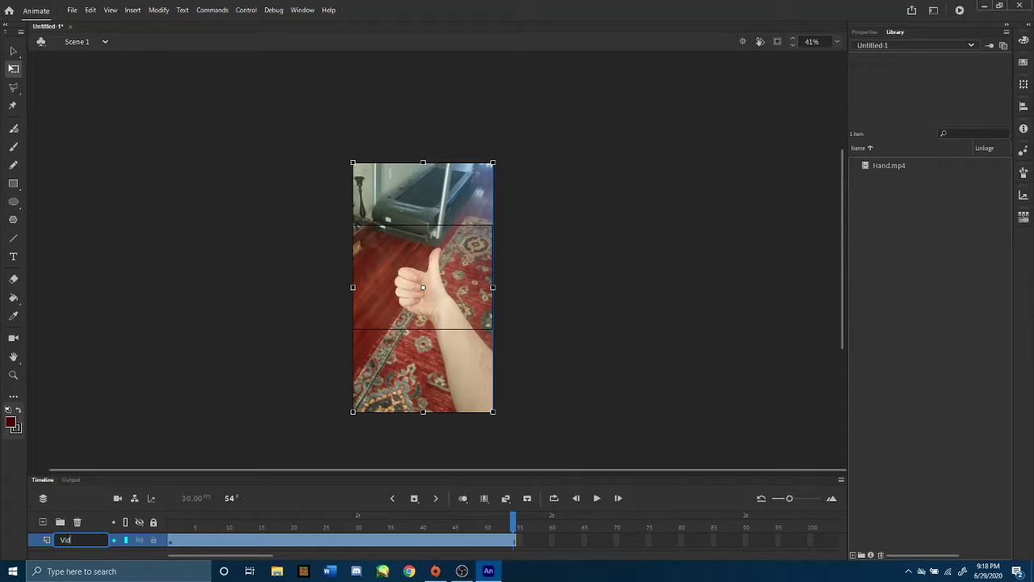
text(eo Reference)
key(Return)
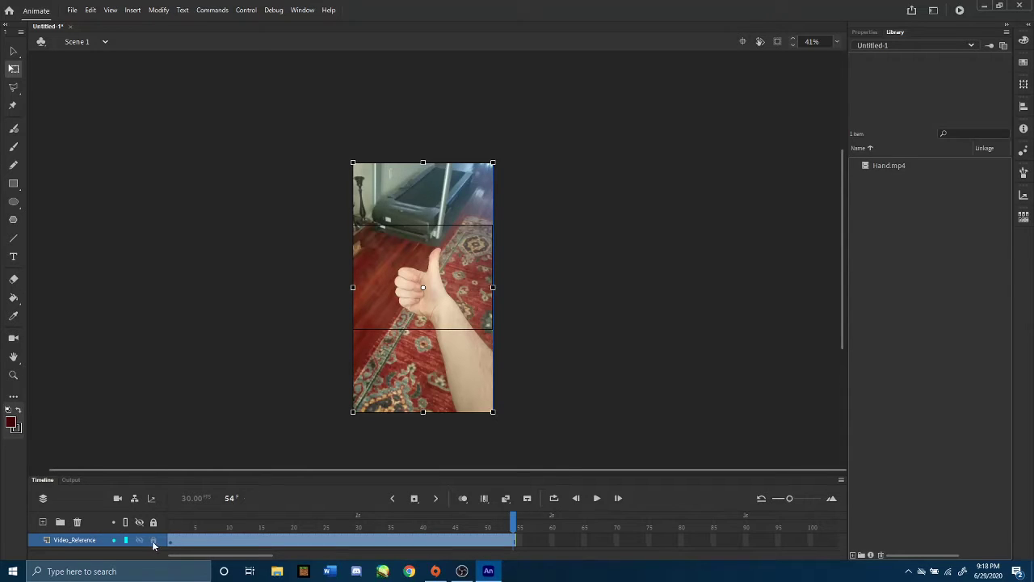
- Add a new layer above the video reference and name it Rough_Animation
click(42, 521)
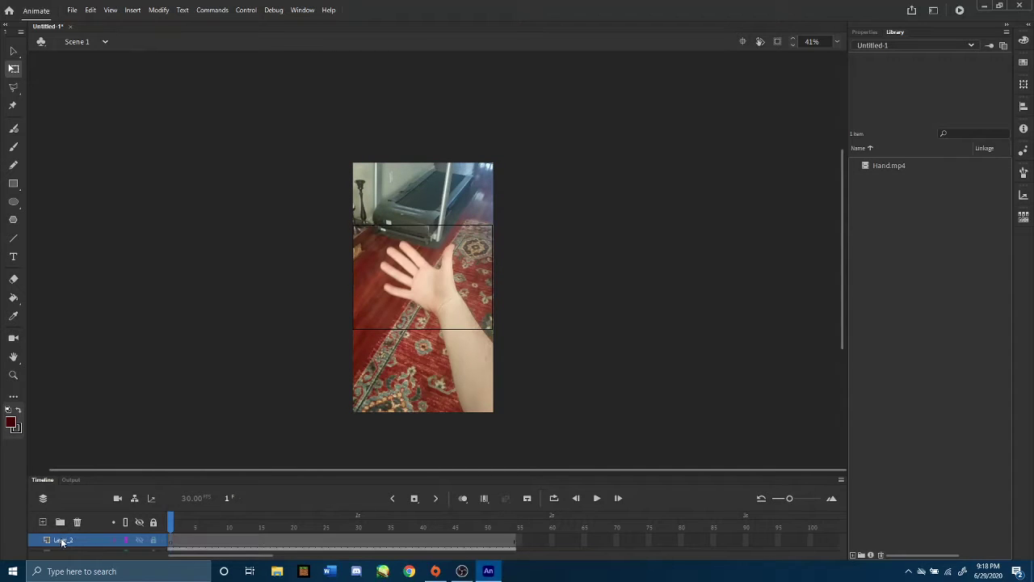
click(67, 539)
double_click(66, 539)
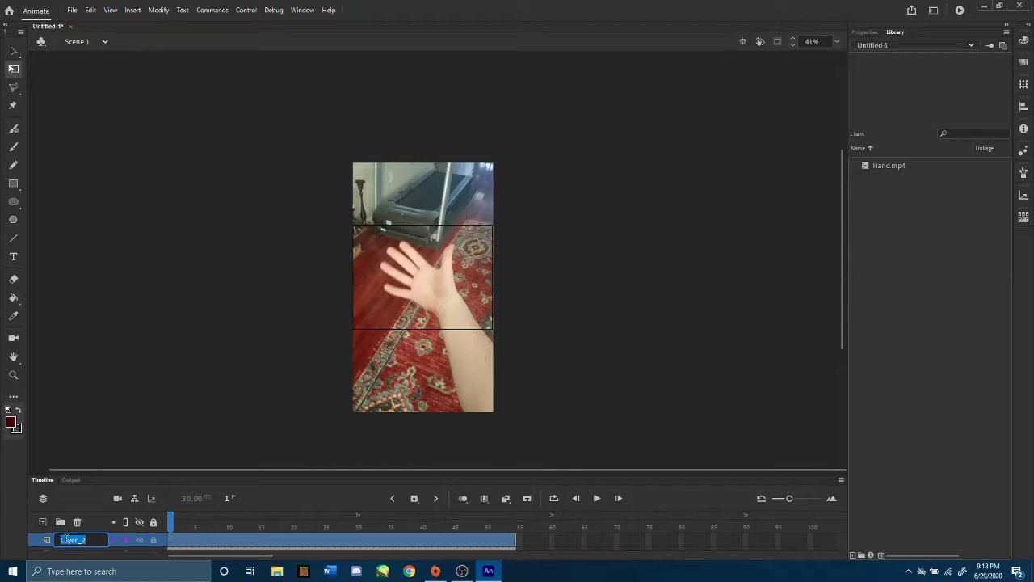
text(Rough Animation)
key(Return)
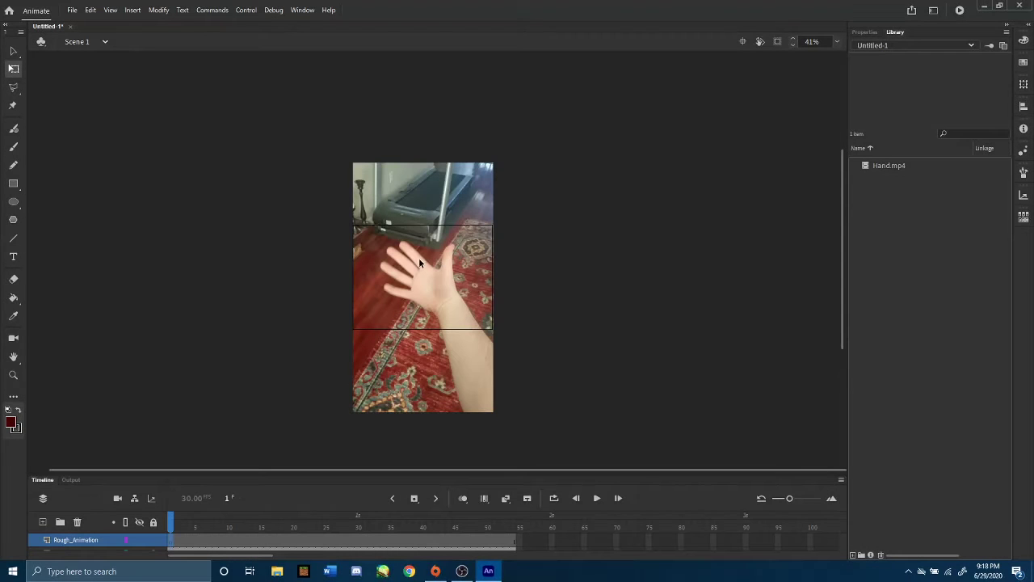
- Set the Video_Reference layer's visibility to 50% opacity in its layer properties
scroll(419, 261, up, 4)
scroll(92, 547, down, 1)
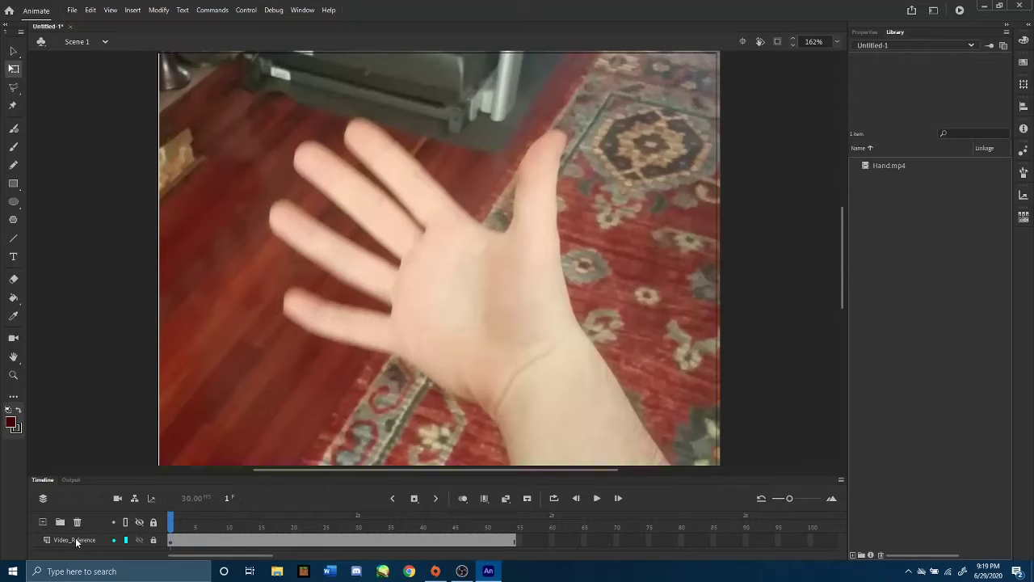
right_click(77, 543)
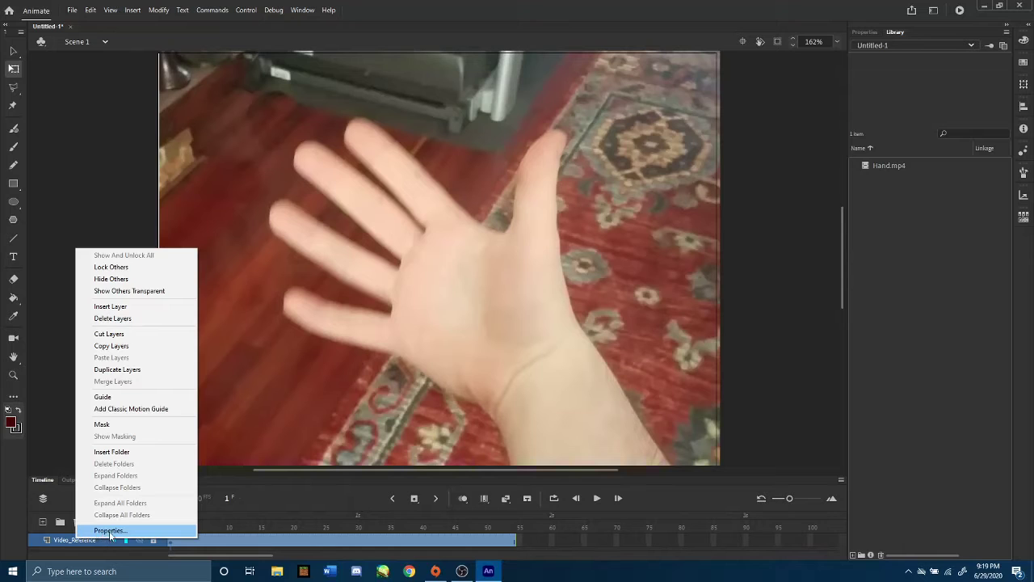
click(110, 531)
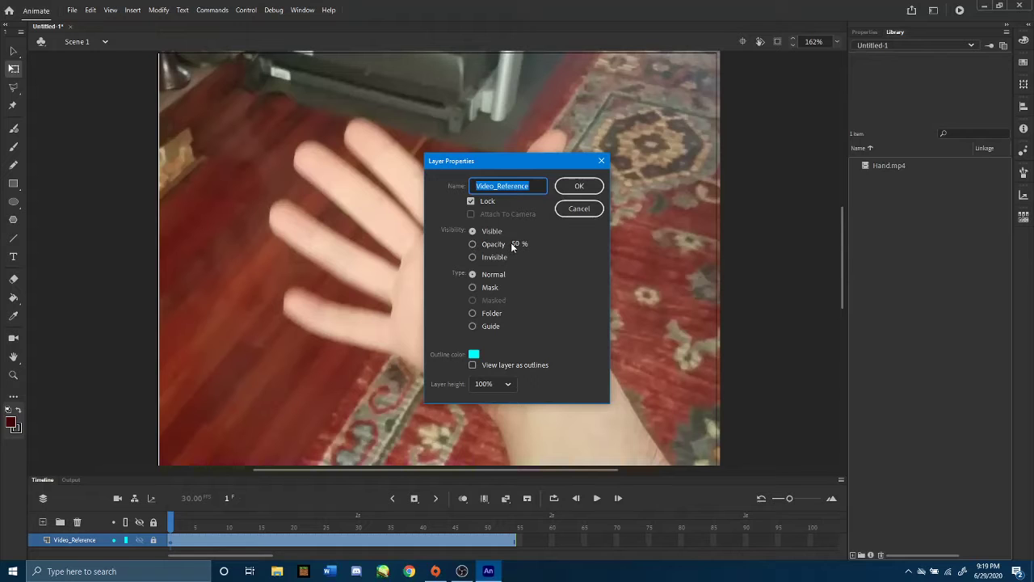
click(473, 244)
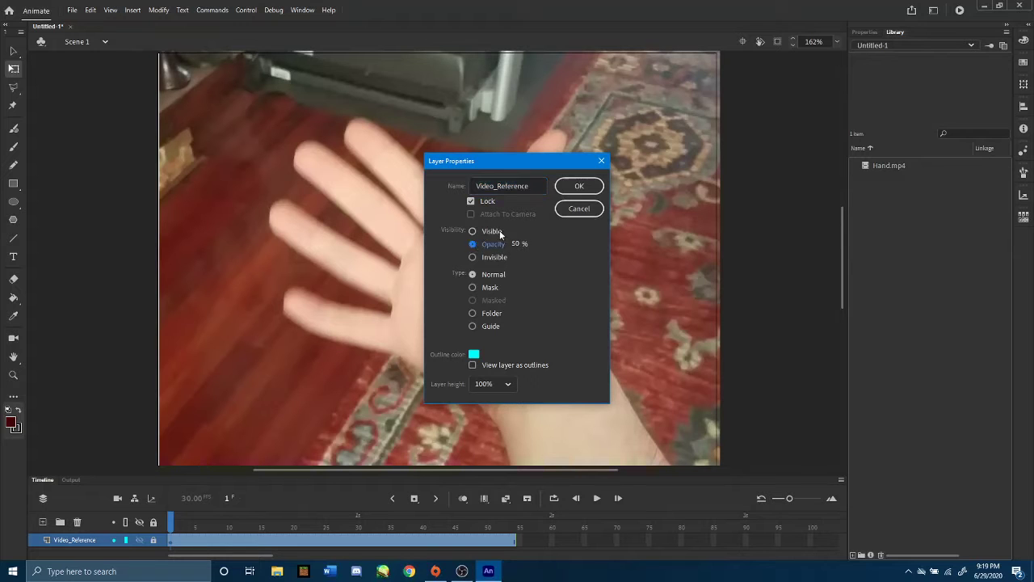
click(579, 186)
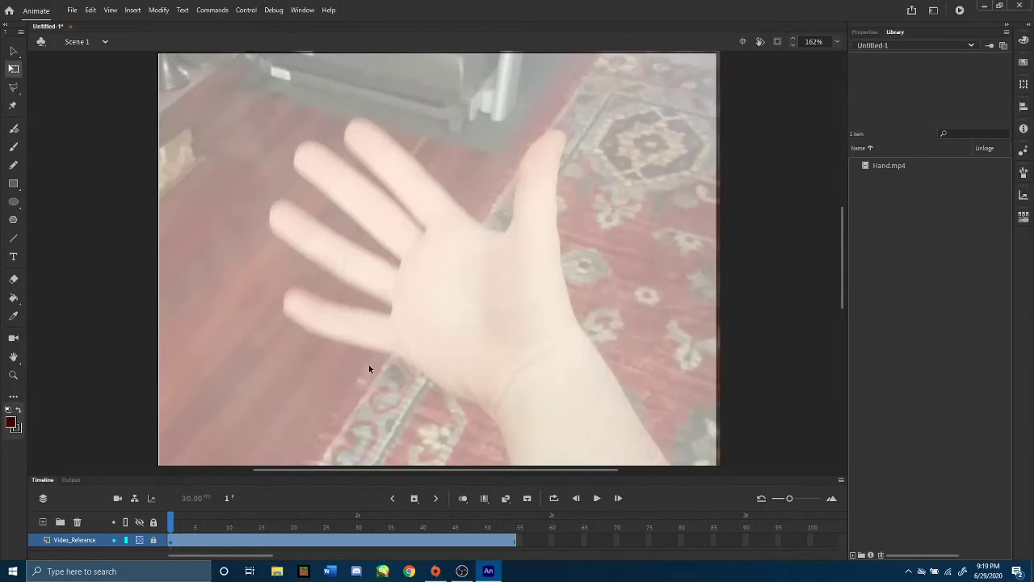
- Make Rough_Animation the active layer, try a line across the base of the fingers with the Line tool, and undo it
scroll(824, 528, up, 1)
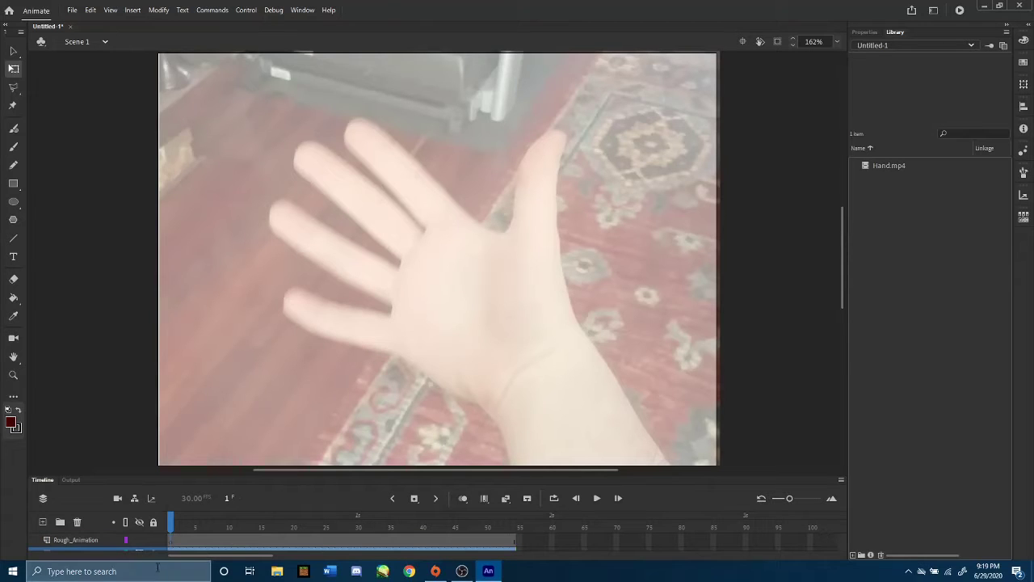
click(165, 540)
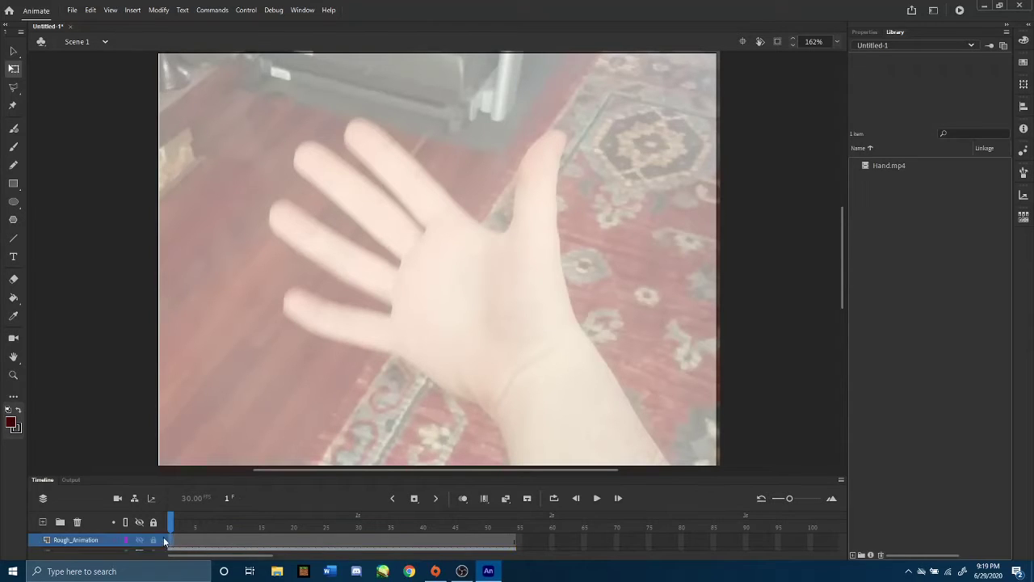
click(14, 240)
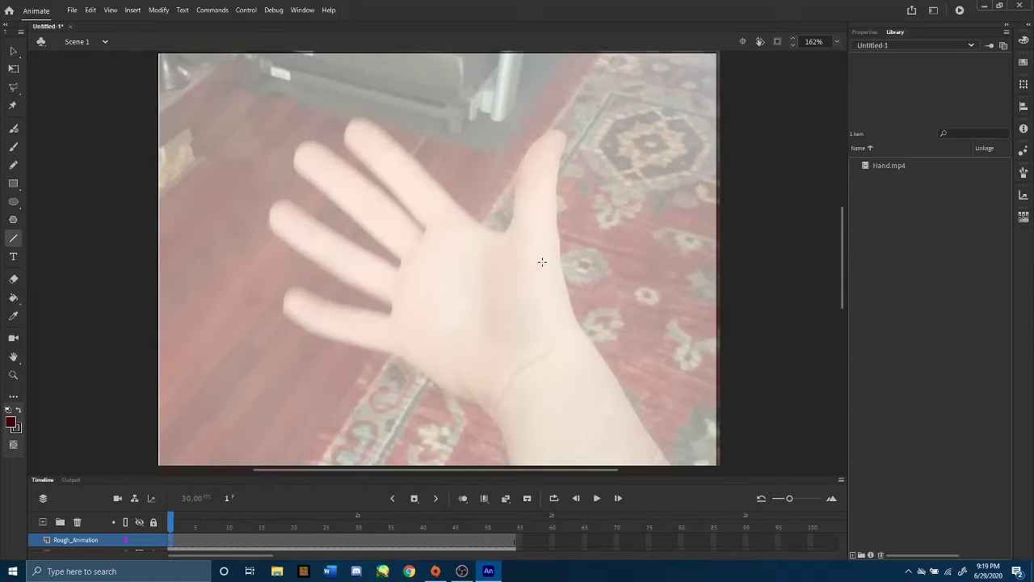
mouse_move(396, 349)
mouse_down()
mouse_move(412, 266)
mouse_move(463, 210)
mouse_up()
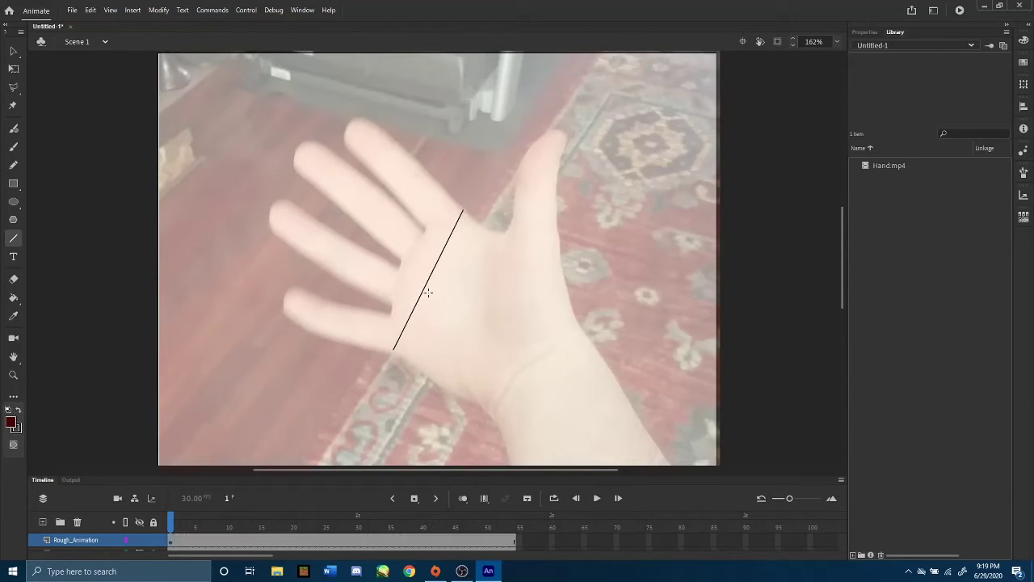
key(ctrl+z)
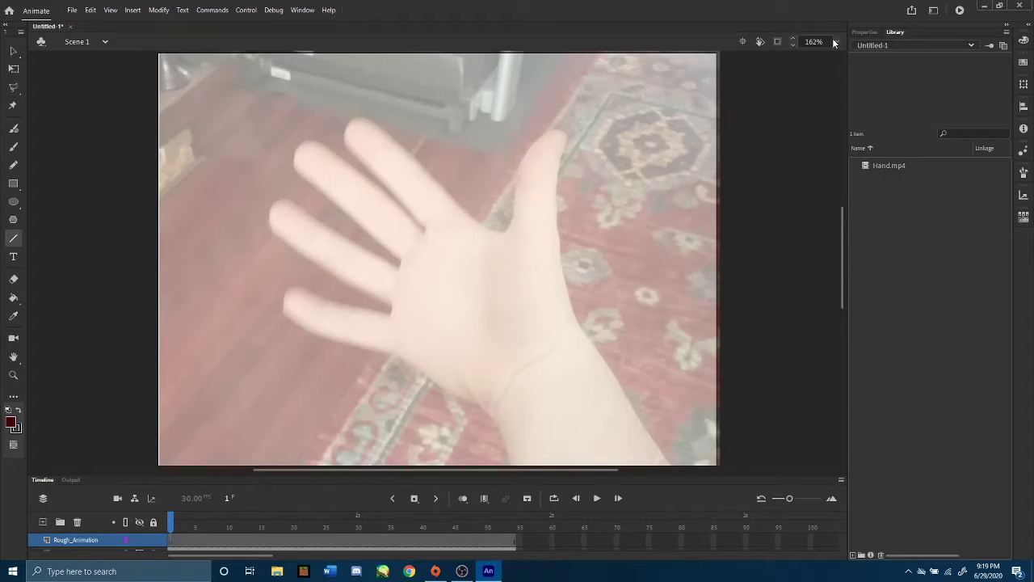
- Set the Line tool's stroke size to 6, trying test lines over the hand and undoing each one
click(858, 32)
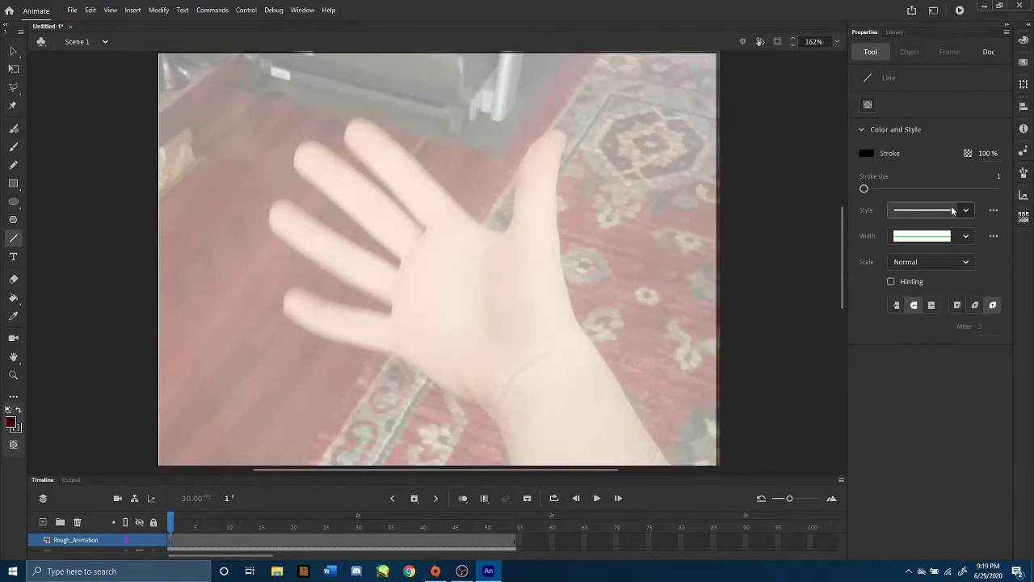
click(891, 188)
drag(449, 210, 457, 260)
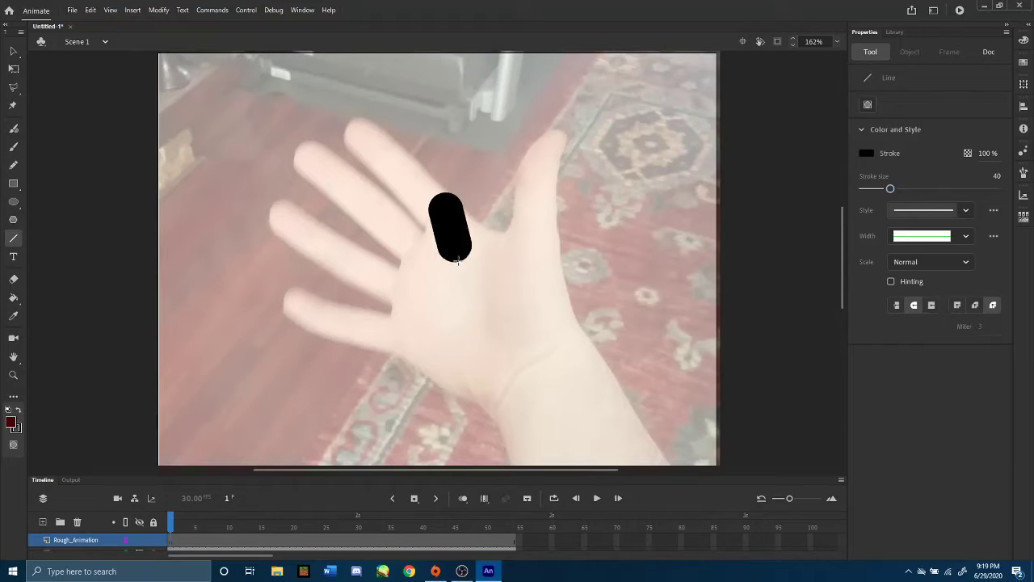
key(ctrl+z)
drag(891, 188, 871, 188)
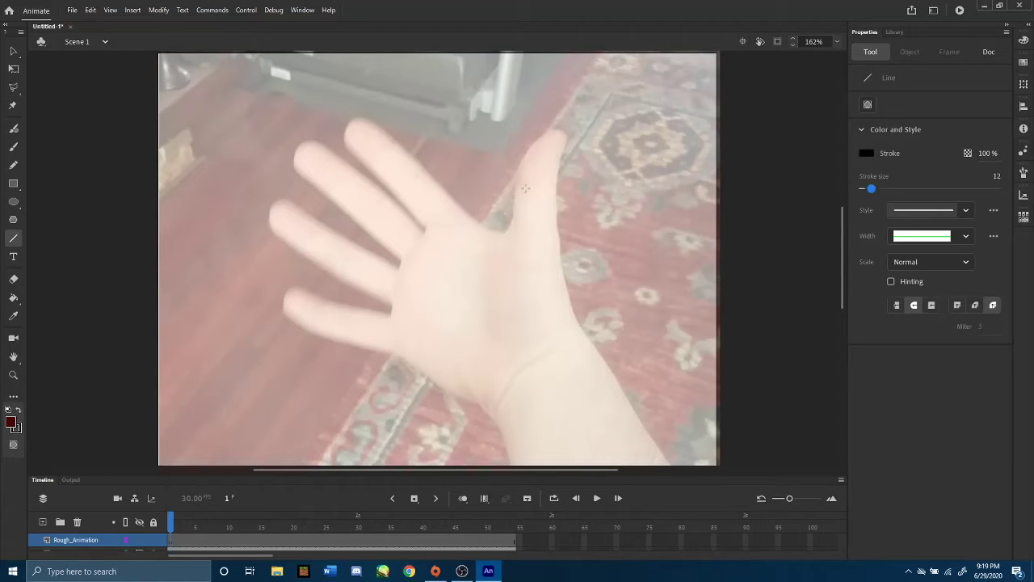
drag(468, 187, 499, 237)
key(ctrl+z)
drag(872, 189, 867, 189)
drag(600, 163, 583, 238)
key(ctrl+z)
- Draw a line across the base of the four fingers and bend it outward into an arc along the knuckles
drag(396, 350, 473, 220)
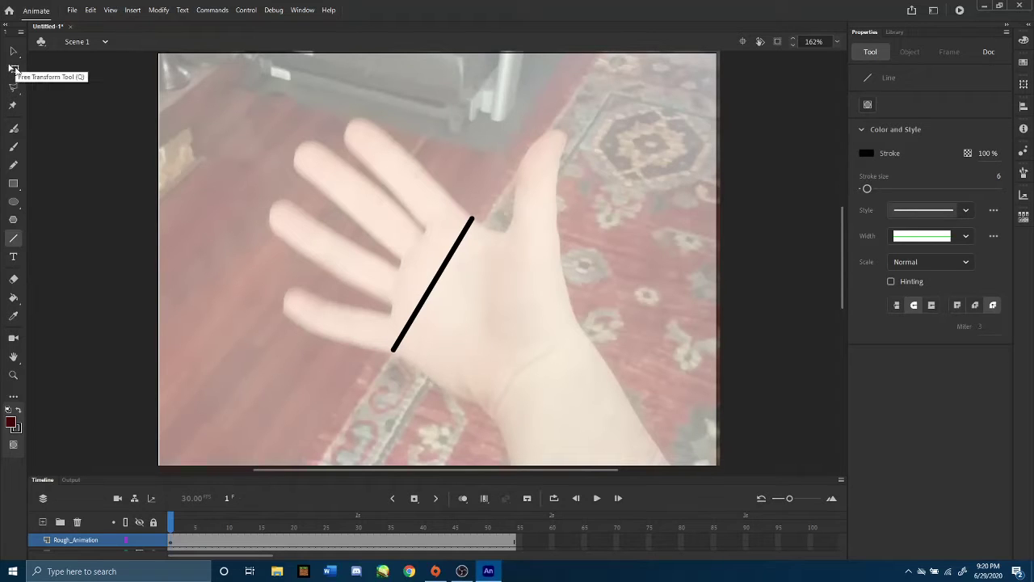
click(13, 69)
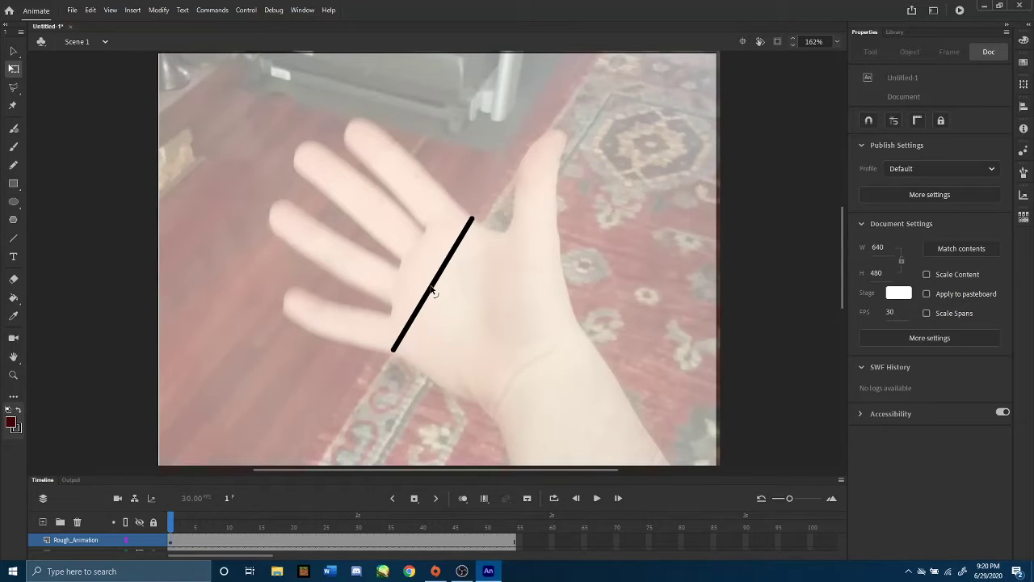
drag(433, 287, 409, 263)
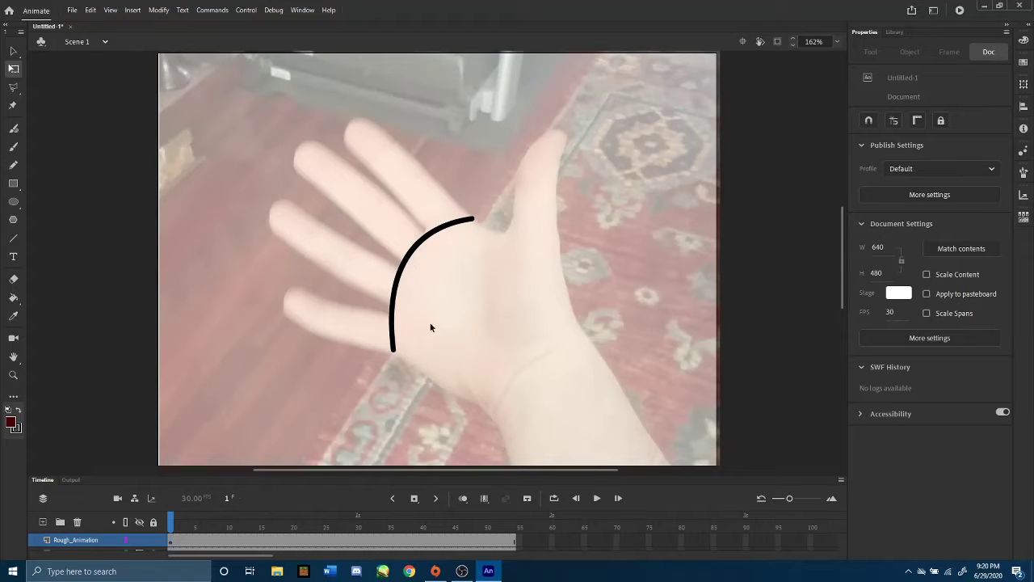
- Draw the palm's lower edge and the wrist line, then curve both and adjust their end points to the hand
click(14, 239)
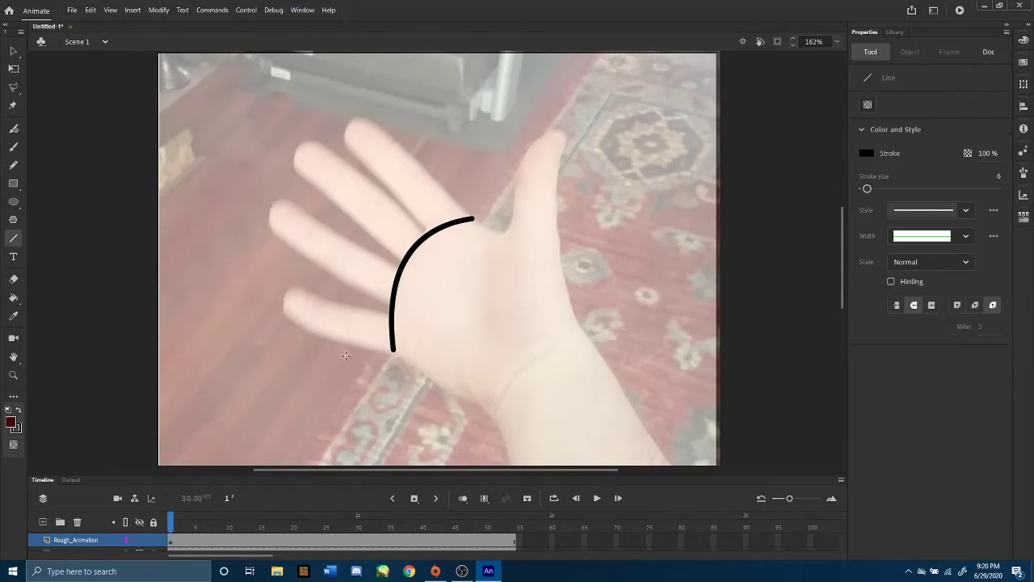
drag(394, 351, 570, 316)
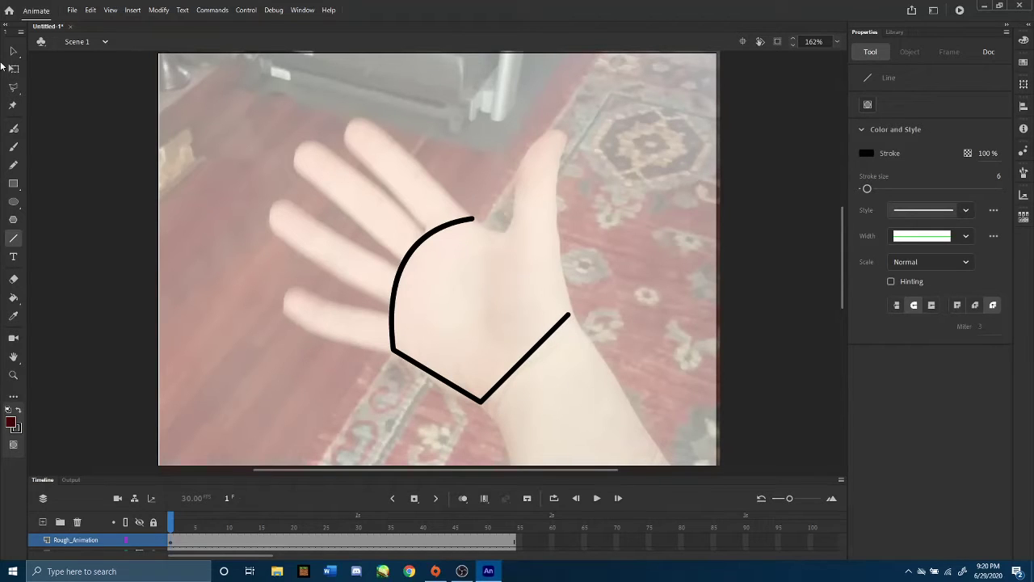
click(13, 69)
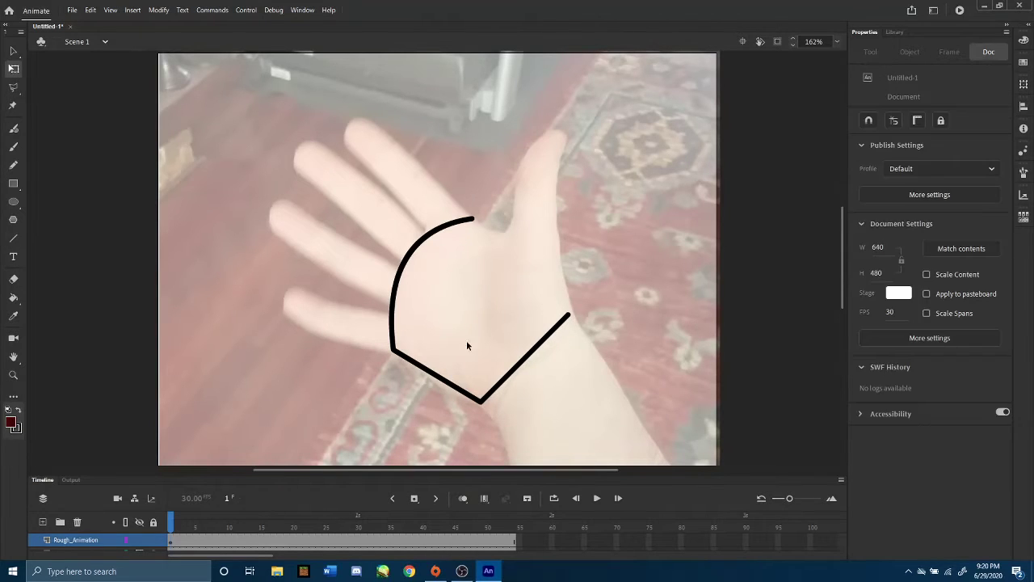
mouse_move(512, 363)
mouse_down()
mouse_move(505, 361)
mouse_move(491, 412)
mouse_up()
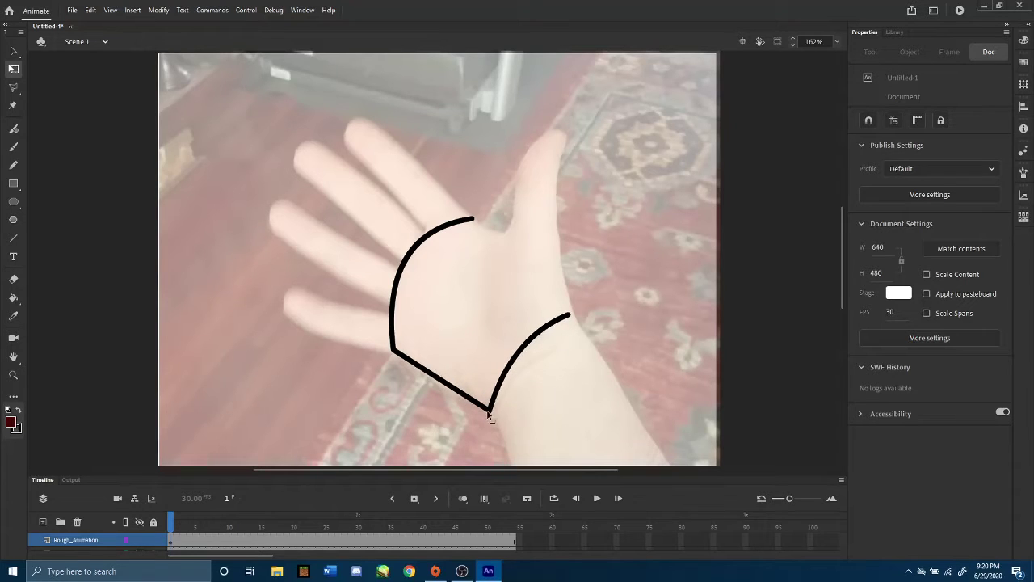
drag(445, 382, 429, 380)
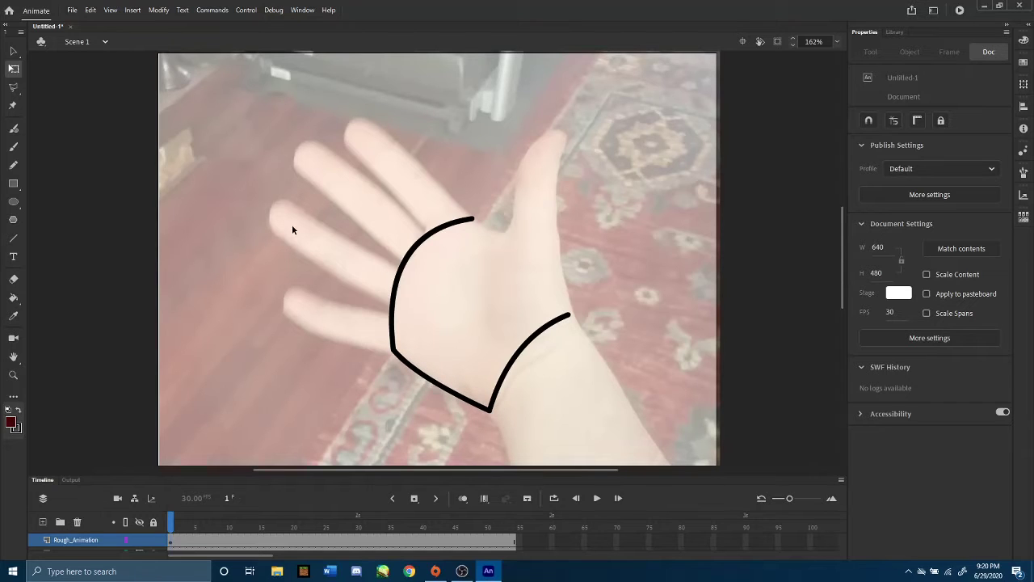
drag(570, 317, 576, 327)
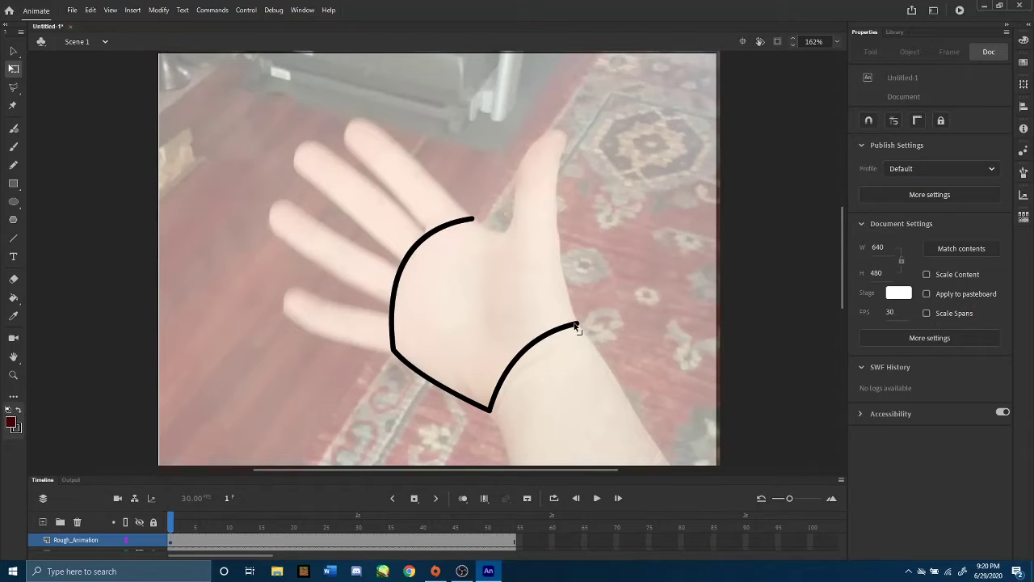
- Draw curved lines from the index finger's base along the thumb's base, and close the palm outline at the wrist
click(11, 239)
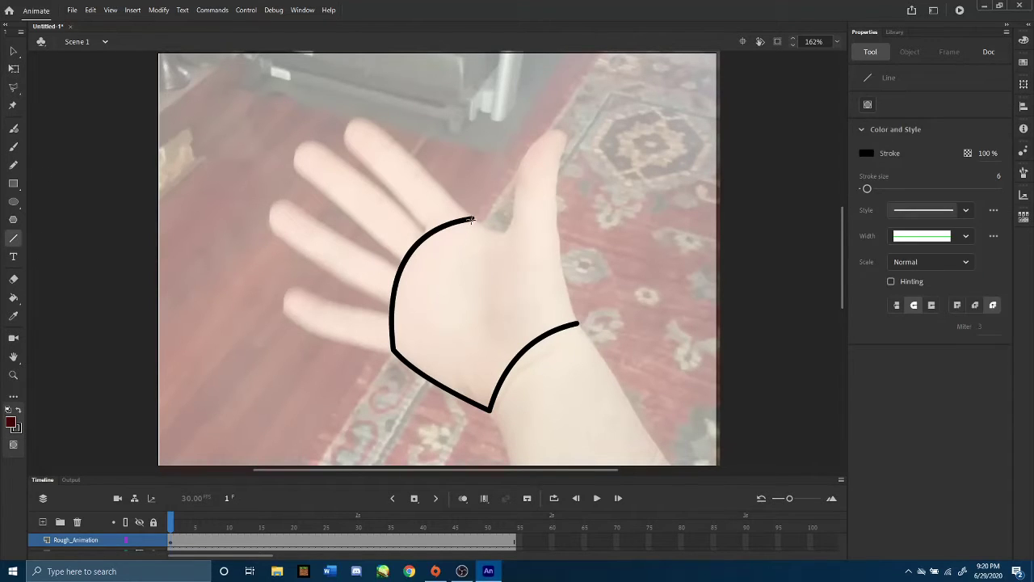
mouse_move(471, 219)
mouse_down()
mouse_move(501, 246)
mouse_move(505, 233)
mouse_move(487, 232)
mouse_move(503, 233)
mouse_move(507, 253)
mouse_move(568, 304)
mouse_up()
click(14, 69)
click(13, 238)
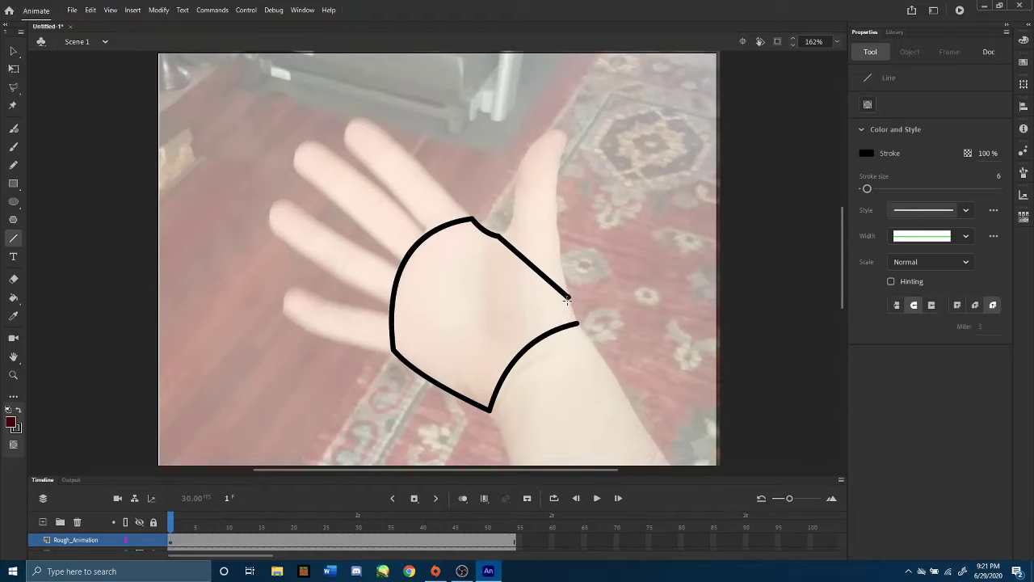
click(13, 69)
drag(531, 263, 518, 273)
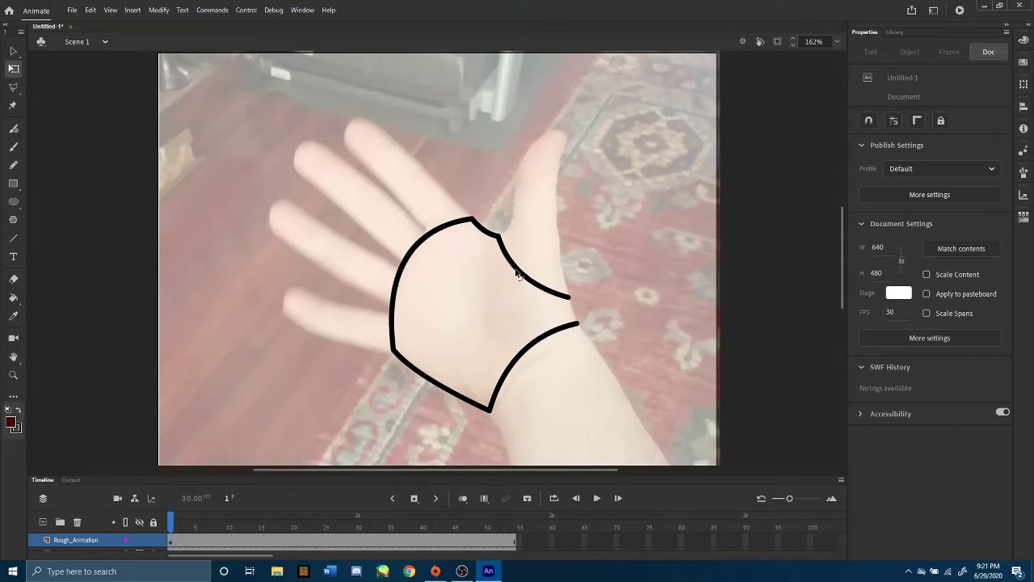
click(13, 239)
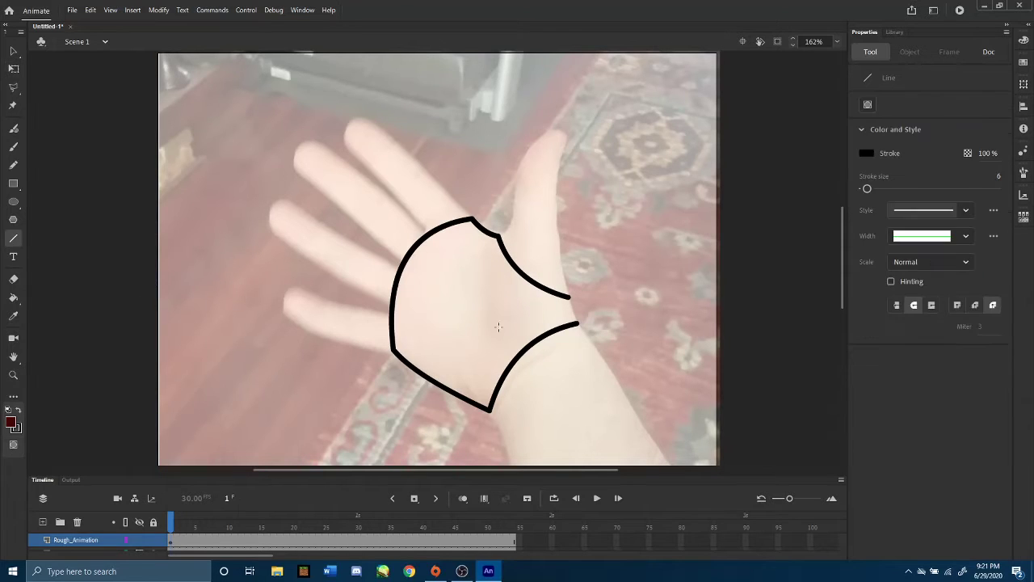
drag(569, 297, 577, 325)
- Draw a line from the thumb web up the thumb's inner side and curve it to follow the hand
scroll(225, 304, down, 1)
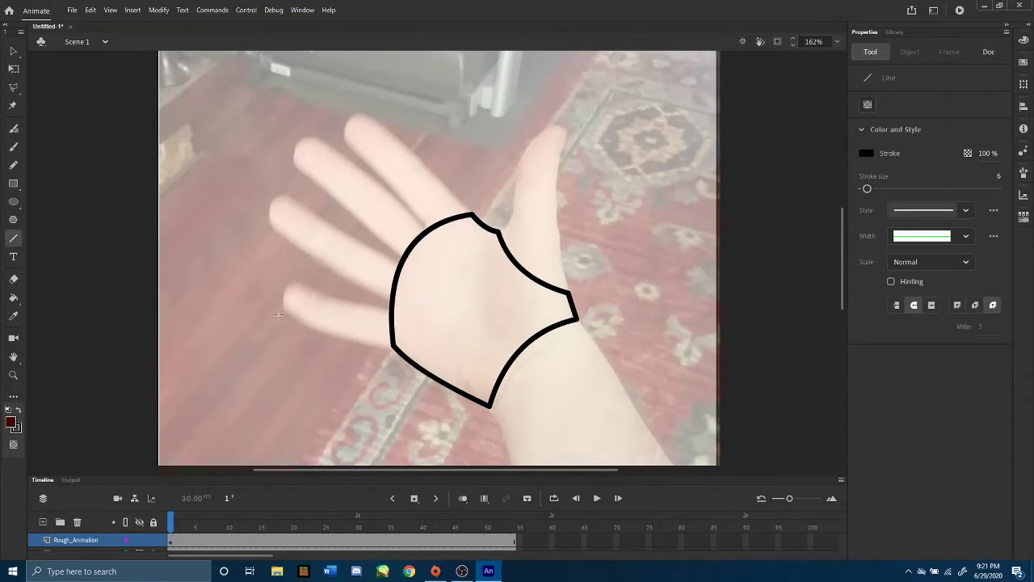
drag(501, 231, 515, 169)
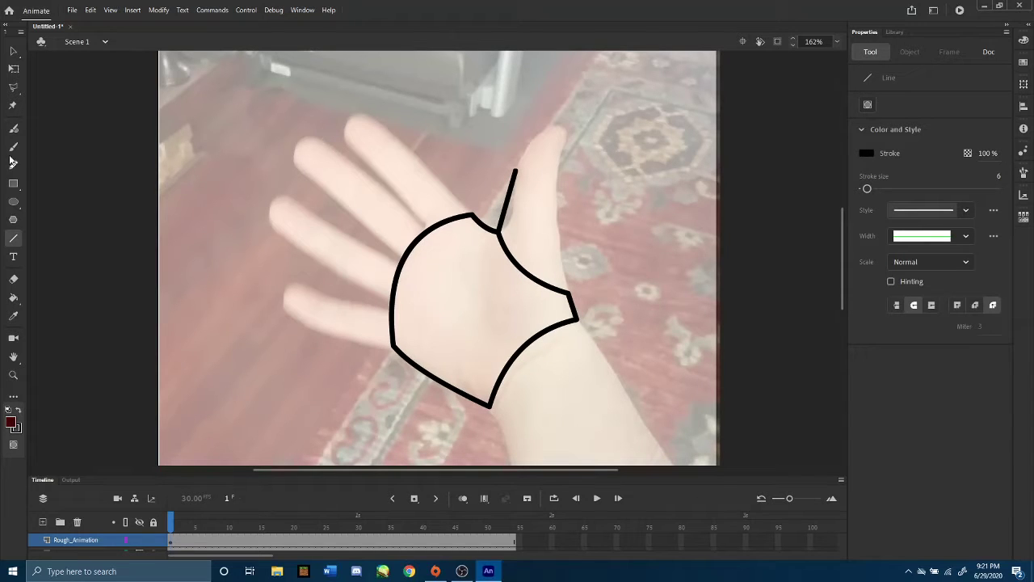
click(13, 68)
drag(505, 211, 512, 208)
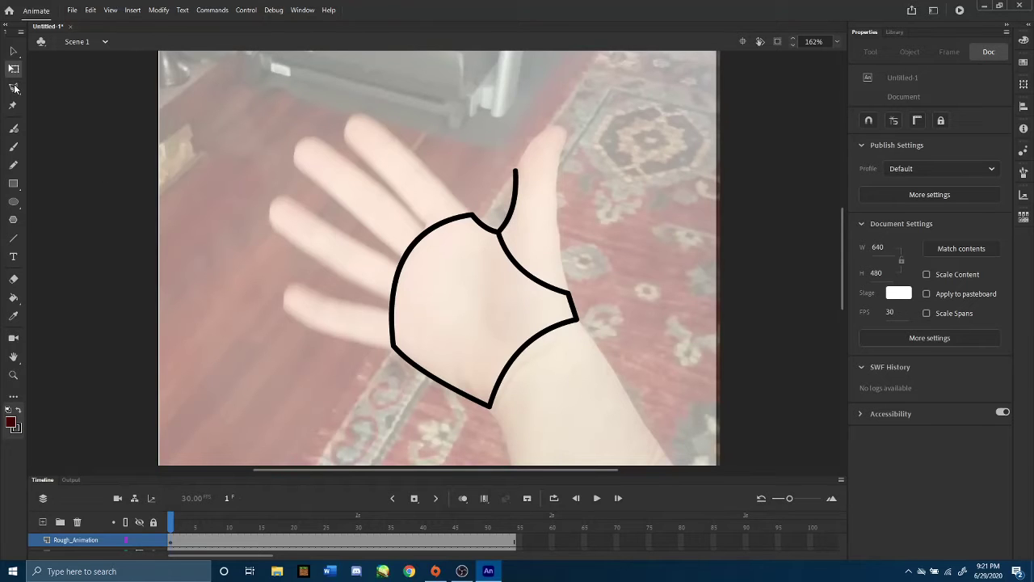
- Extend the thumb's inner edge with a second curved line to the thumb tip, adjusting the joint between the two lines
click(12, 239)
drag(516, 169, 535, 135)
click(13, 68)
mouse_move(515, 172)
mouse_down()
mouse_move(525, 175)
mouse_move(518, 153)
mouse_move(509, 200)
mouse_move(515, 177)
mouse_up()
key(ctrl+z)
- Draw a line down from the thumb tip, bend it outward, and shorten it to form the rounded tip
key(n)
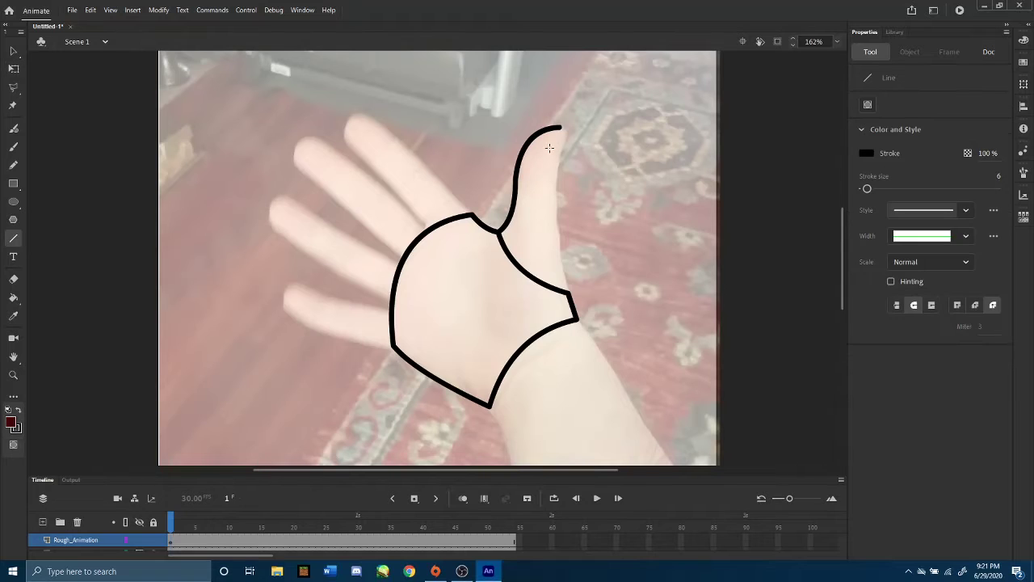
drag(559, 127, 557, 218)
key(v)
drag(559, 170, 575, 149)
drag(563, 220, 568, 138)
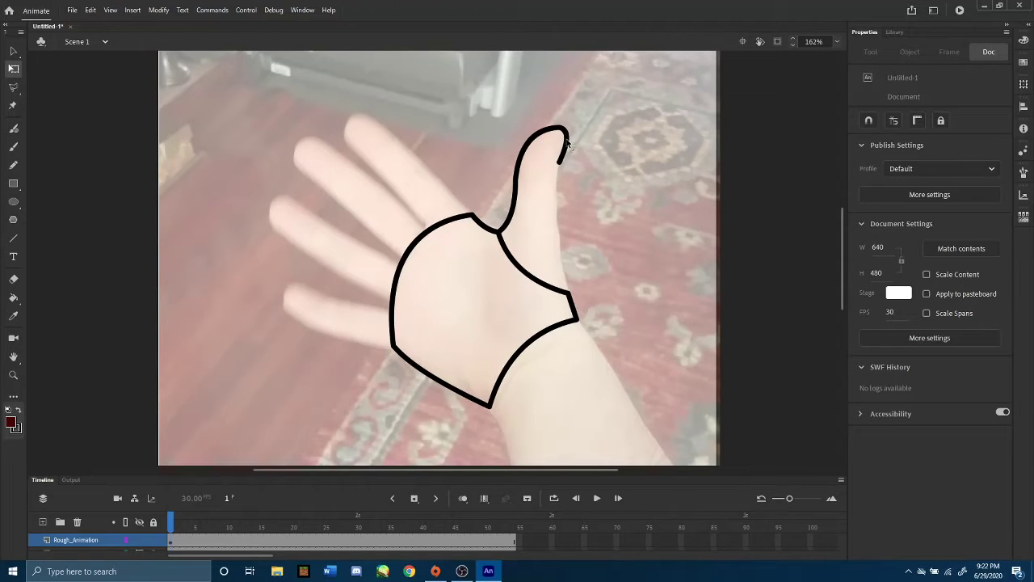
click(13, 238)
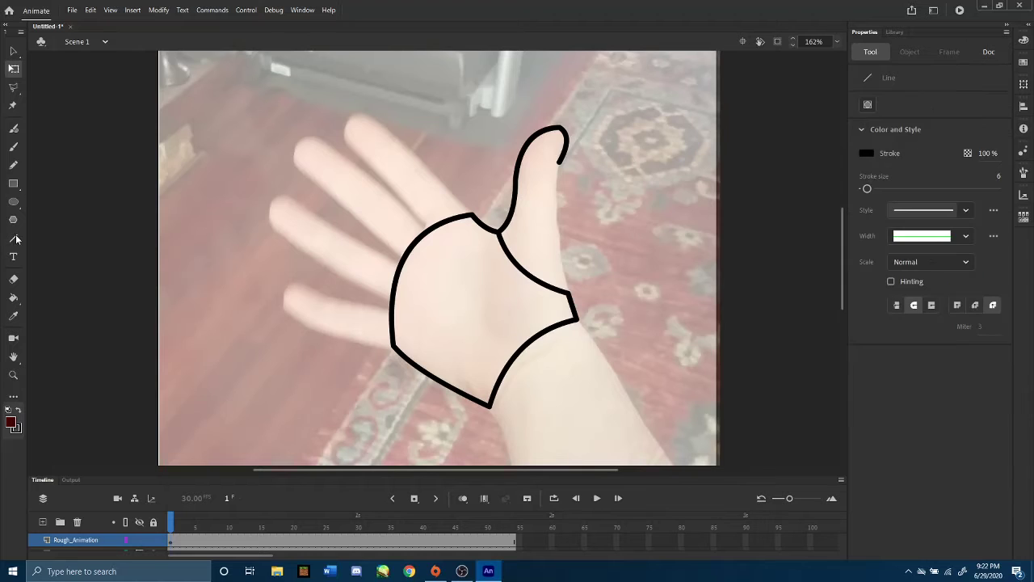
- Draw a line from the thumb tip down to the palm's wrist corner and bend it inward along the thumb's outer edge
drag(559, 161, 572, 297)
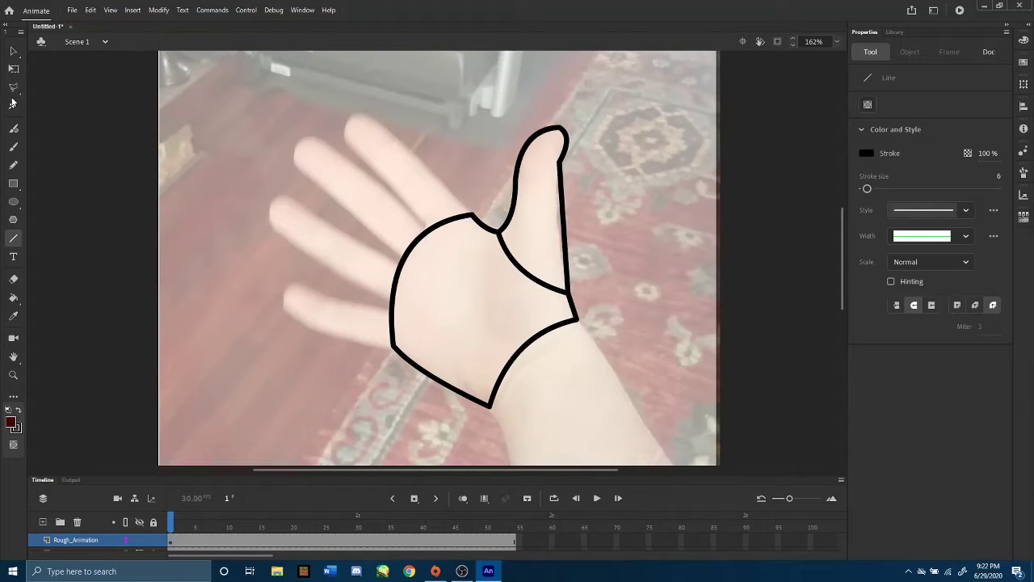
click(13, 68)
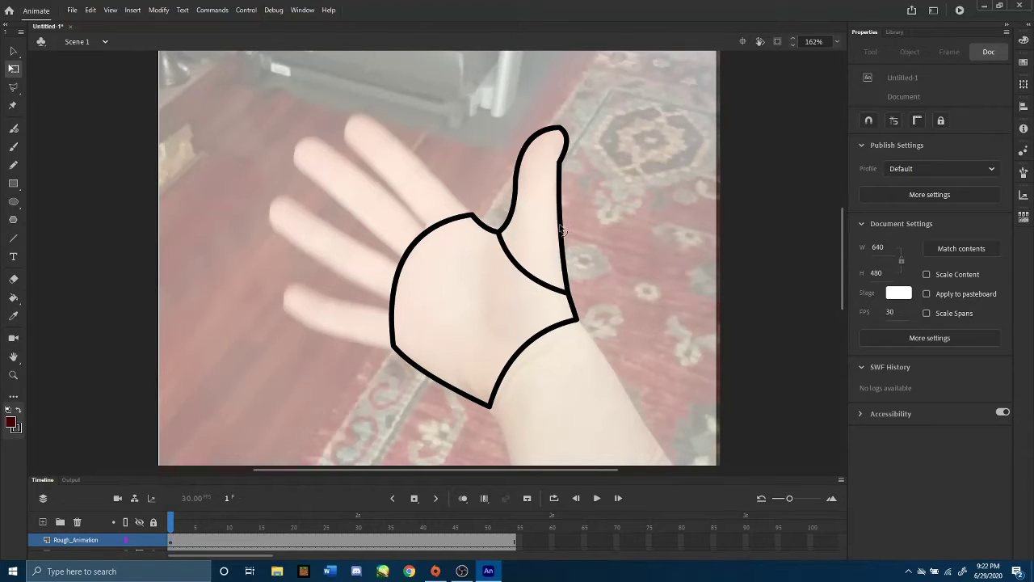
drag(561, 229, 558, 230)
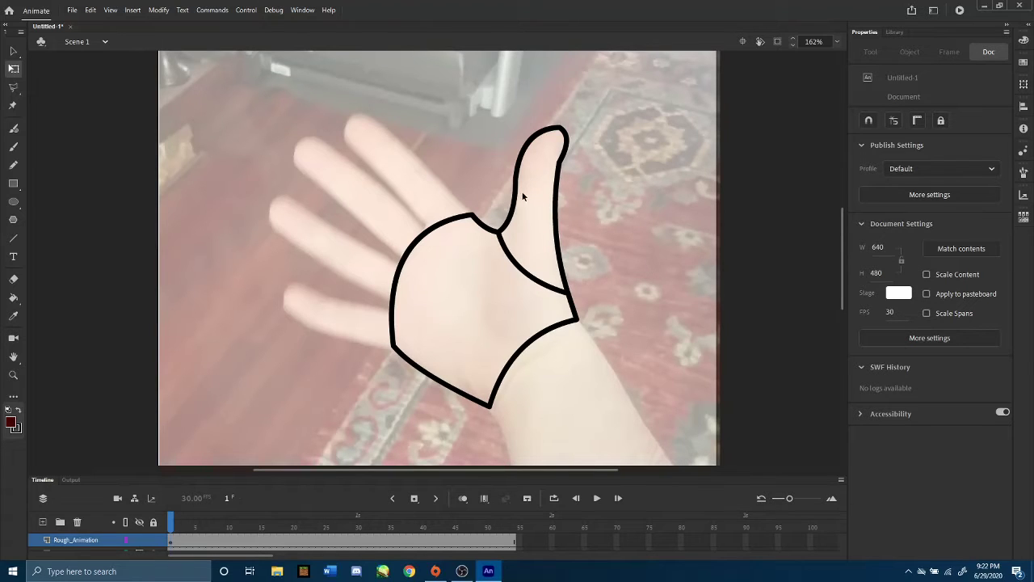
- Draw the little finger's lower and upper edges from the palm, curve the lower one, and delete the upper line's overshoot inside the palm
click(13, 239)
mouse_move(395, 348)
mouse_down()
mouse_move(277, 310)
mouse_move(318, 332)
mouse_up()
click(12, 70)
click(12, 238)
drag(297, 282, 394, 310)
click(14, 52)
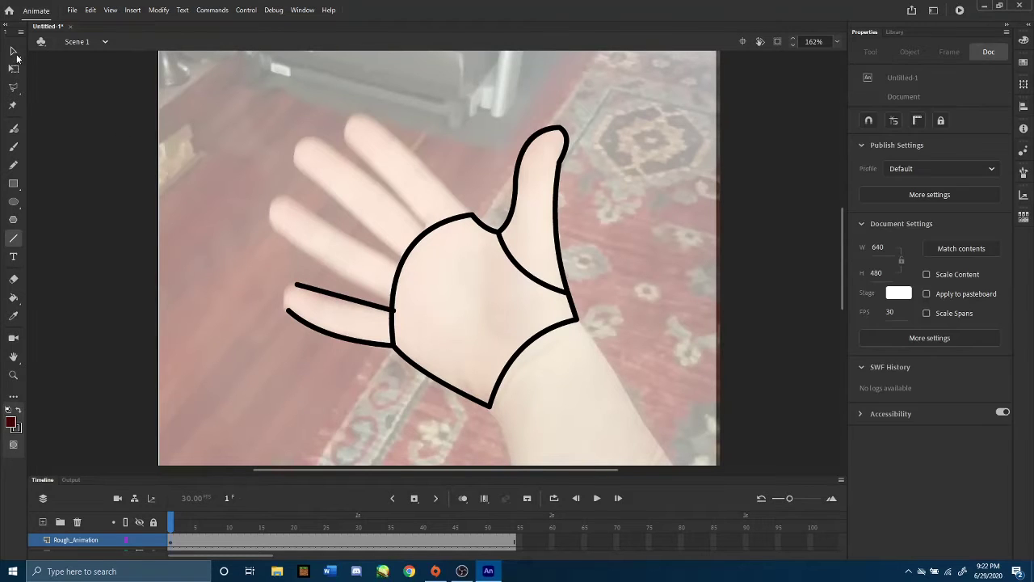
click(394, 310)
key(Delete)
- Curve the little finger's upper edge and close the fingertip with a line bent outward into a rounded end
drag(353, 304, 296, 285)
key(n)
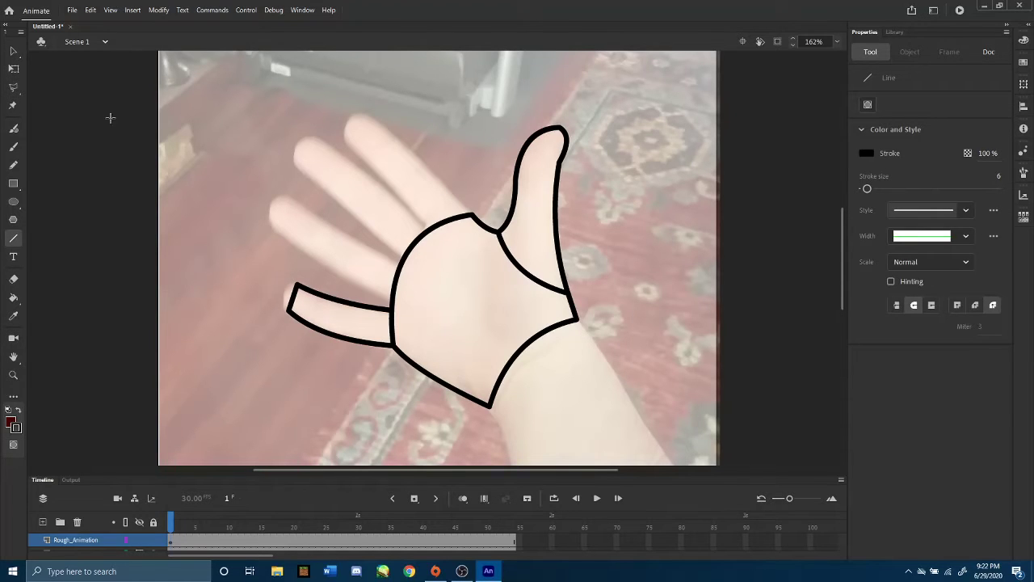
click(13, 68)
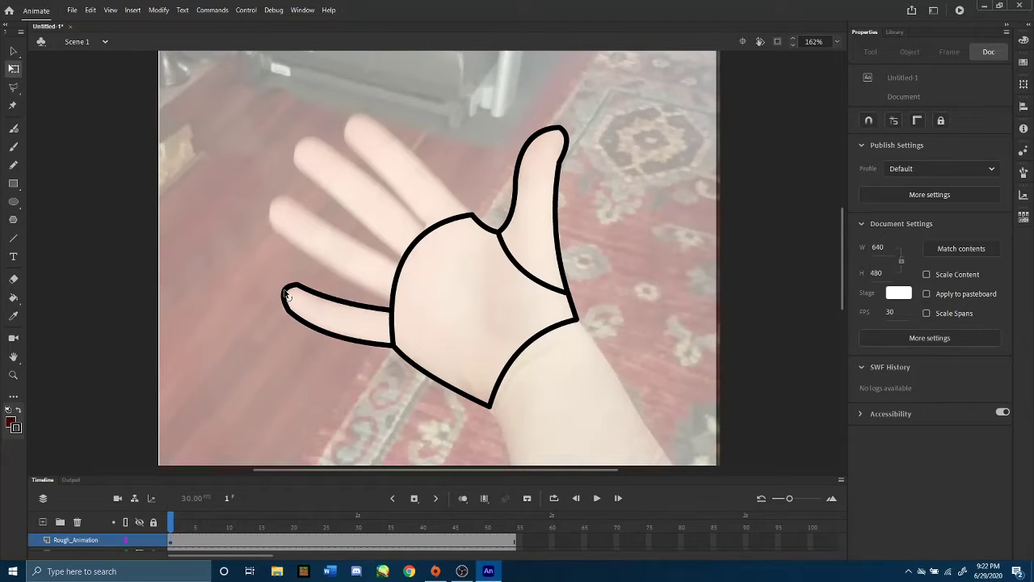
- Draw the ring finger's lower and upper edges as lines from the palm and delete the ends that overshoot into the palm
click(13, 238)
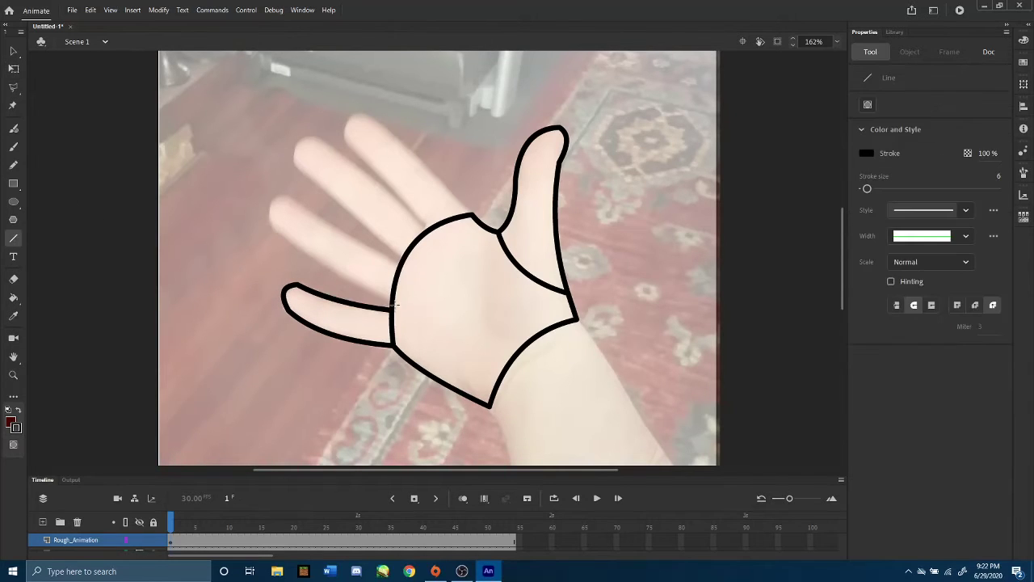
drag(393, 301, 272, 234)
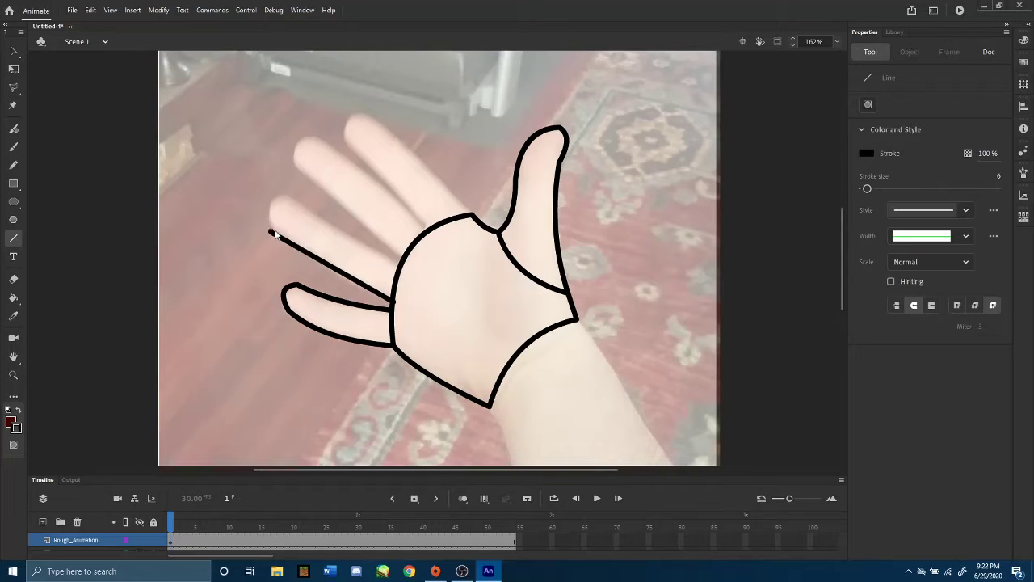
drag(400, 264, 289, 198)
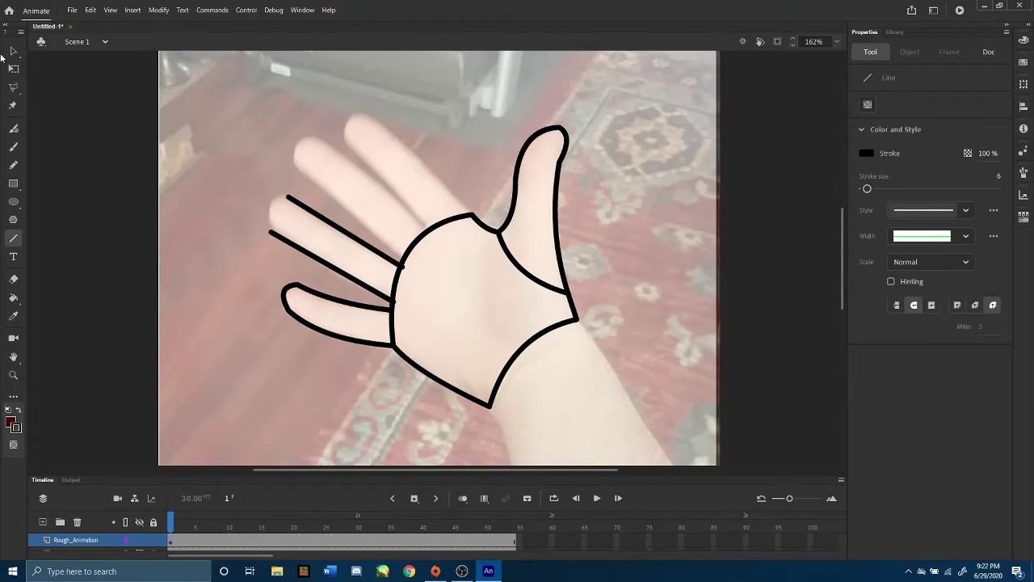
click(13, 53)
click(395, 302)
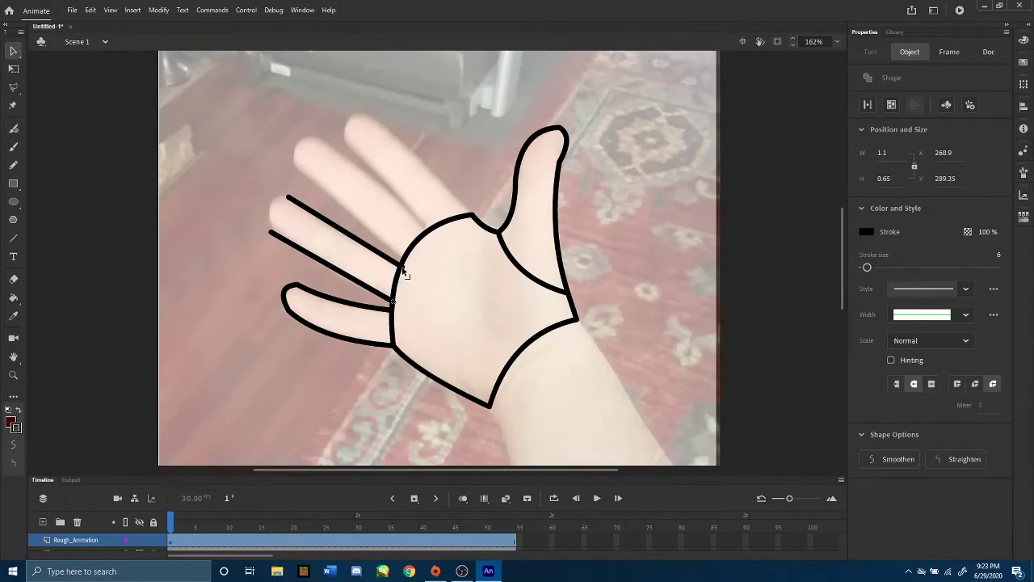
shift+click(403, 268)
key(Delete)
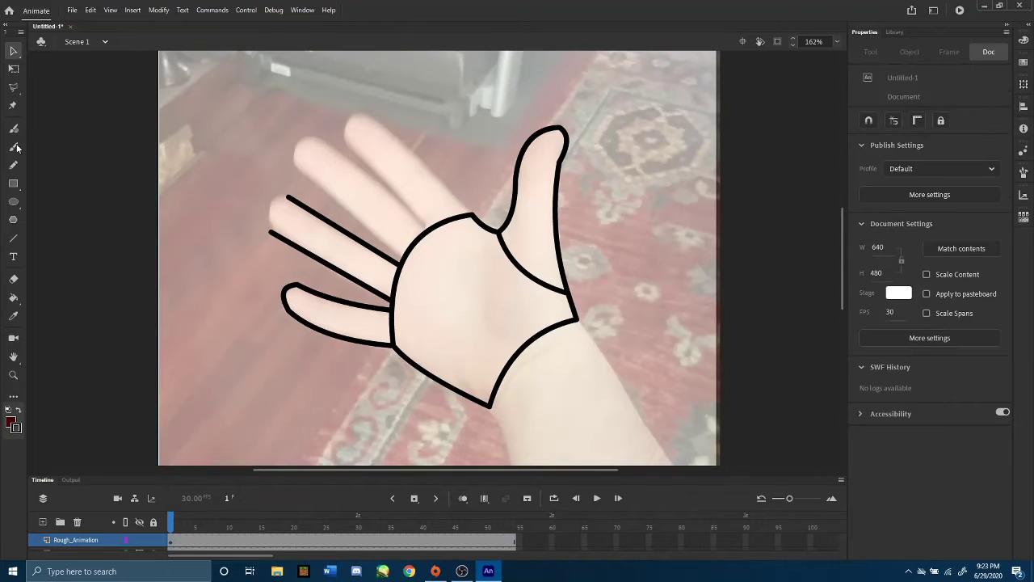
- Close the ring fingertip with a rounded line and bend the finger's edges to match the reference
click(13, 238)
drag(270, 232, 297, 249)
click(13, 69)
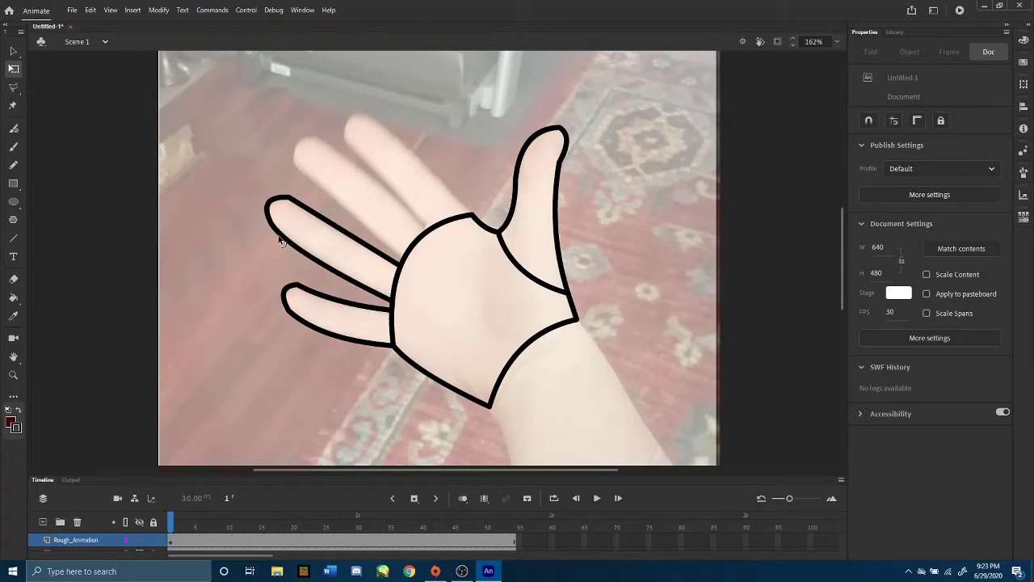
drag(304, 207, 270, 217)
drag(333, 221, 284, 235)
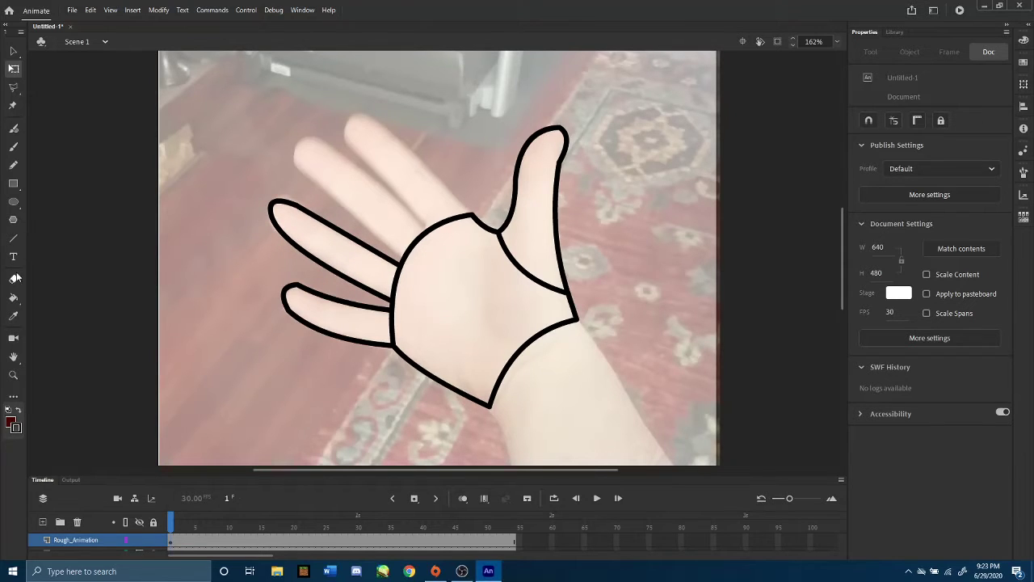
- Draw the middle finger's two edges from the palm, join them in a rounded tip, and delete the overshoot inside the palm
click(12, 239)
drag(406, 257, 297, 171)
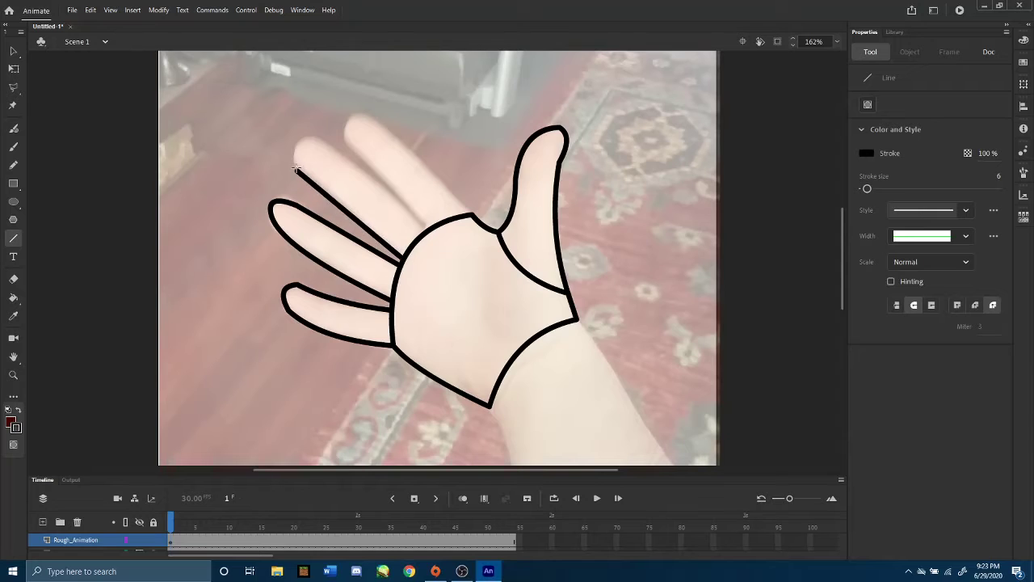
mouse_move(426, 231)
mouse_down()
mouse_move(315, 135)
mouse_move(294, 144)
mouse_move(304, 177)
mouse_move(298, 145)
mouse_move(332, 155)
mouse_move(337, 147)
mouse_up()
click(13, 69)
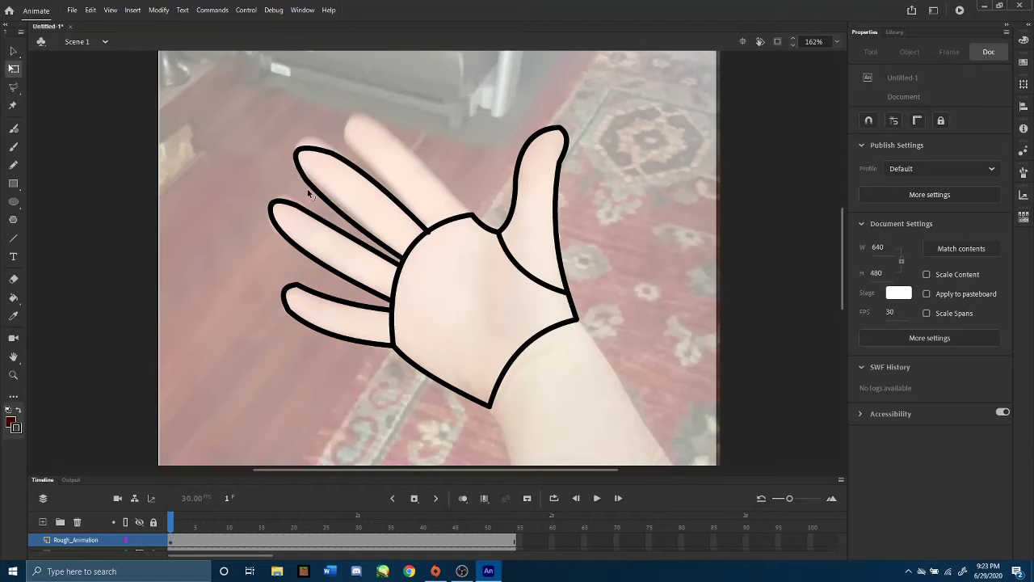
mouse_move(323, 151)
mouse_down()
mouse_move(333, 144)
mouse_move(323, 141)
mouse_up()
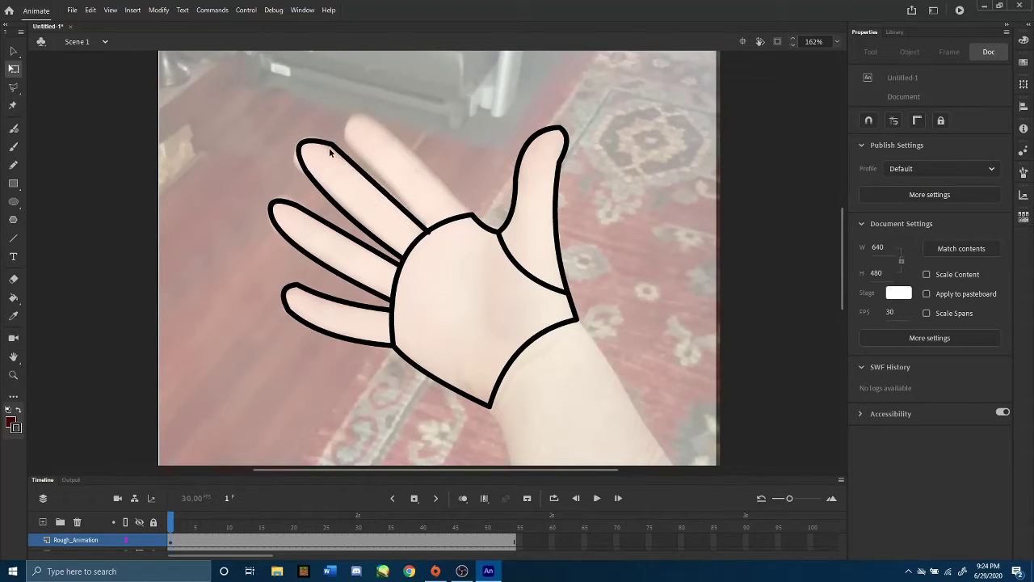
click(428, 232)
key(Delete)
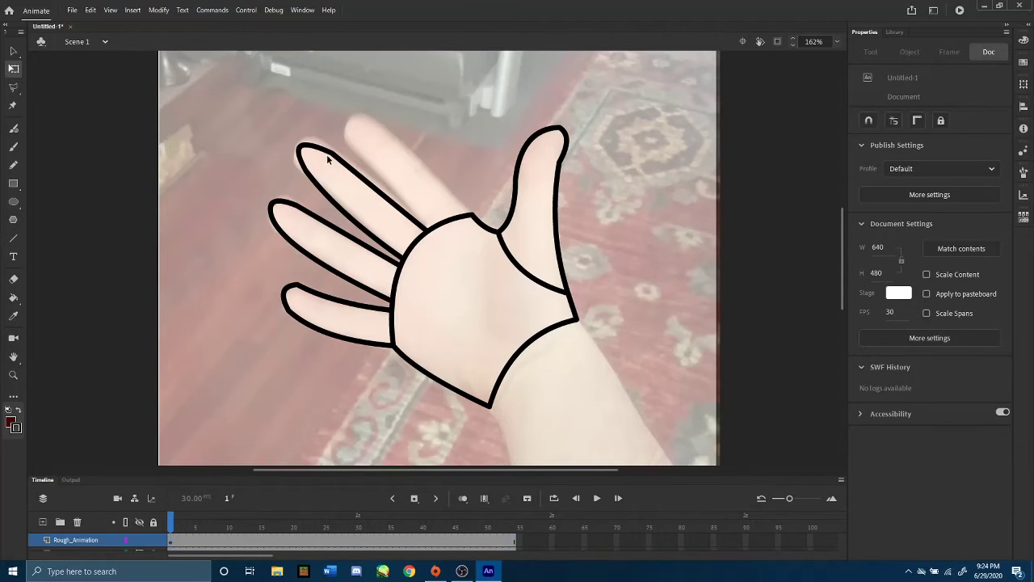
- Adjust the middle fingertip's curve and corner to follow the reference finger
mouse_move(300, 161)
mouse_down()
mouse_move(334, 146)
mouse_move(299, 149)
mouse_up()
click(309, 147)
click(319, 151)
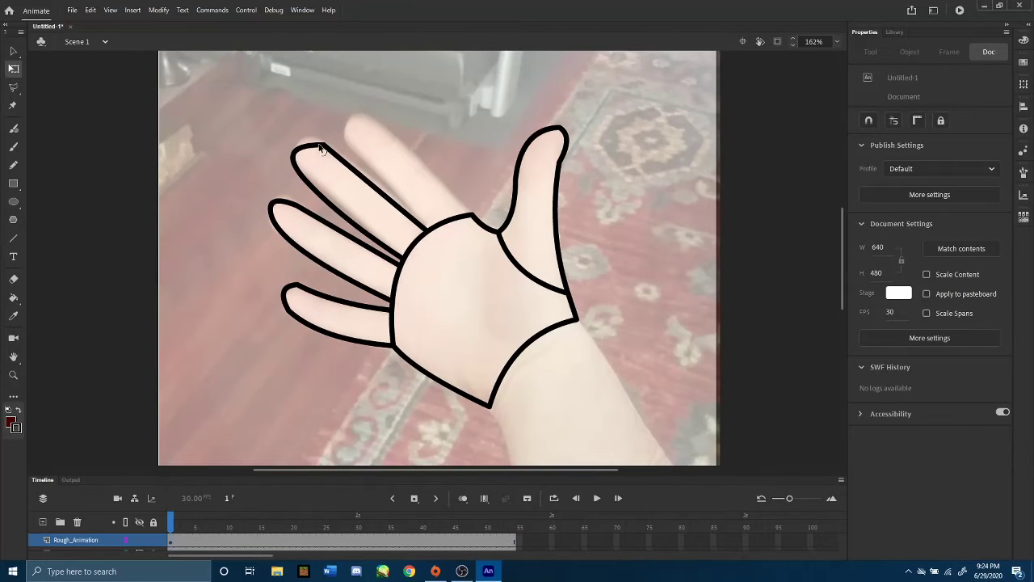
double_click(310, 146)
click(249, 153)
mouse_move(311, 146)
mouse_down()
mouse_move(316, 134)
mouse_move(353, 169)
mouse_up()
mouse_move(304, 147)
mouse_down()
mouse_move(316, 135)
mouse_move(314, 151)
mouse_up()
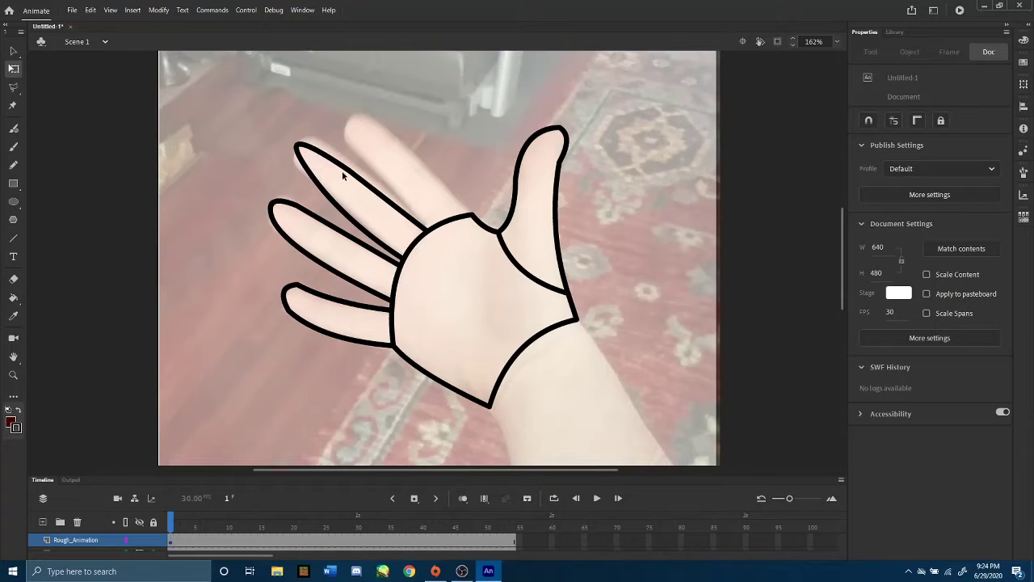
key(ctrl+z)
key(ctrl+z)
key(ctrl+z)
key(ctrl+z)
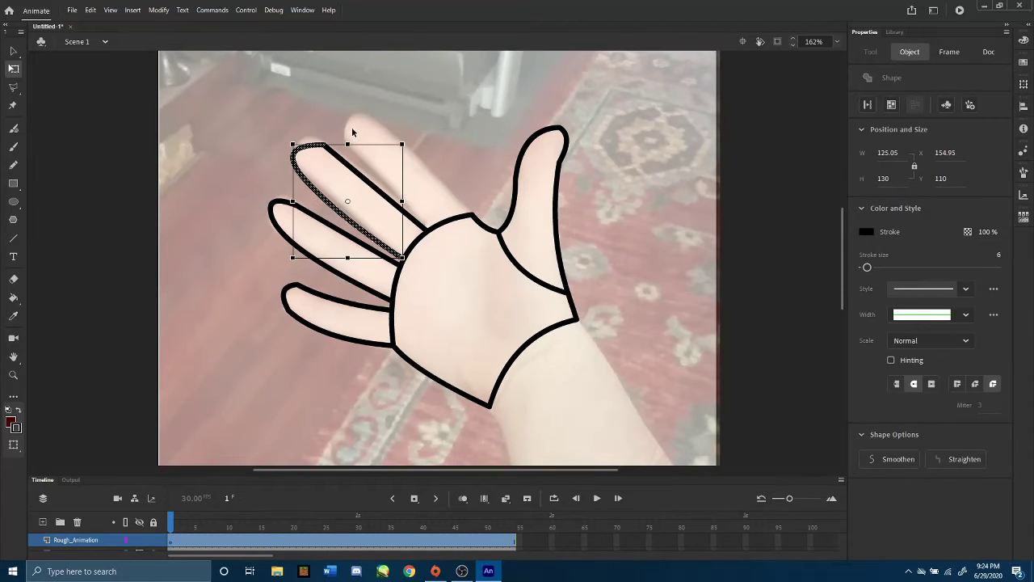
- Move the middle fingertip's corner up to the reference tip and bend the finger's edges to fit its shape
click(347, 166)
click(309, 146)
click(351, 132)
click(325, 147)
click(341, 136)
drag(324, 146, 317, 138)
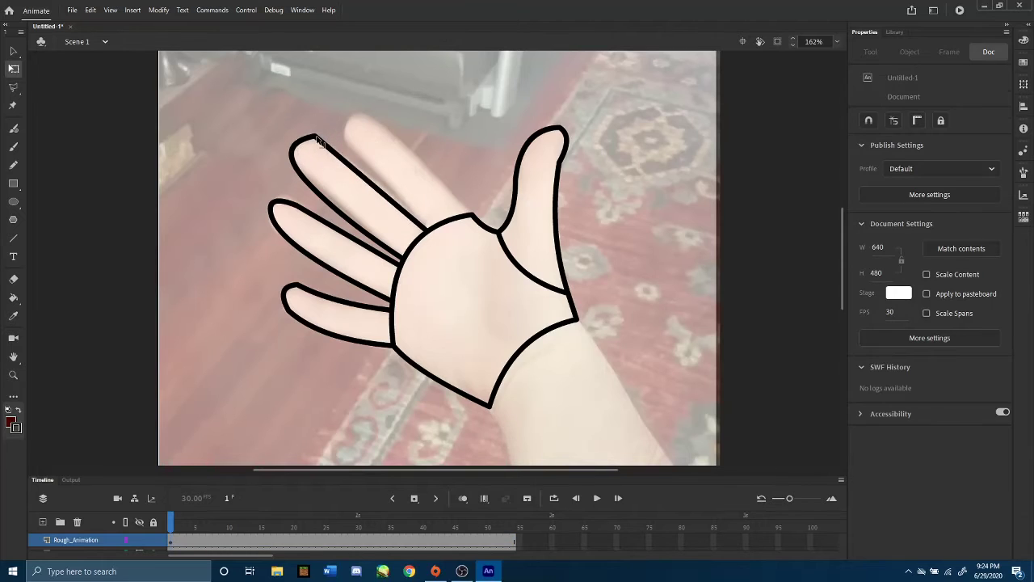
drag(321, 200, 323, 195)
- Draw the index finger's two edges and tip line, remove the overshoot inside the palm, and round the fingertip
mouse_move(320, 140)
mouse_down()
mouse_move(306, 132)
mouse_move(436, 228)
mouse_move(376, 119)
mouse_move(359, 118)
mouse_move(377, 118)
mouse_up()
click(13, 237)
key(a)
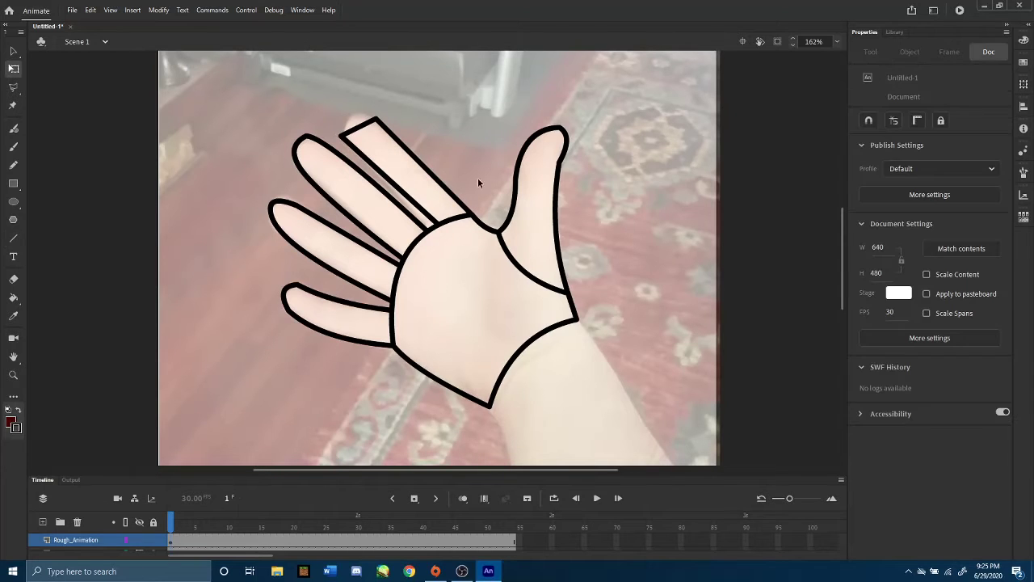
drag(433, 226, 436, 231)
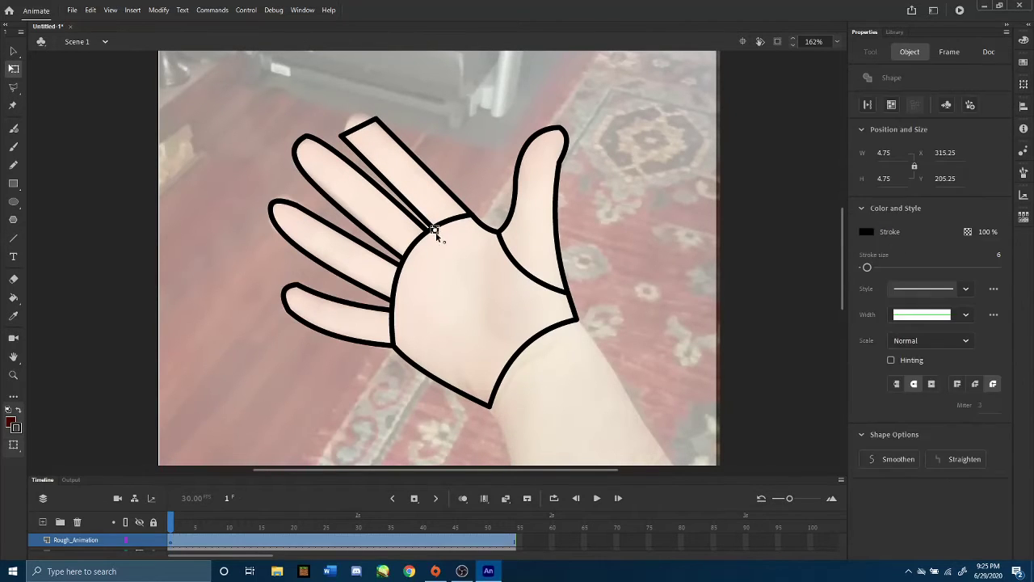
mouse_move(358, 127)
mouse_down()
mouse_move(350, 117)
mouse_move(351, 143)
mouse_move(343, 135)
mouse_move(375, 110)
mouse_move(351, 119)
mouse_move(397, 141)
mouse_move(356, 149)
mouse_move(387, 122)
mouse_move(377, 123)
mouse_up()
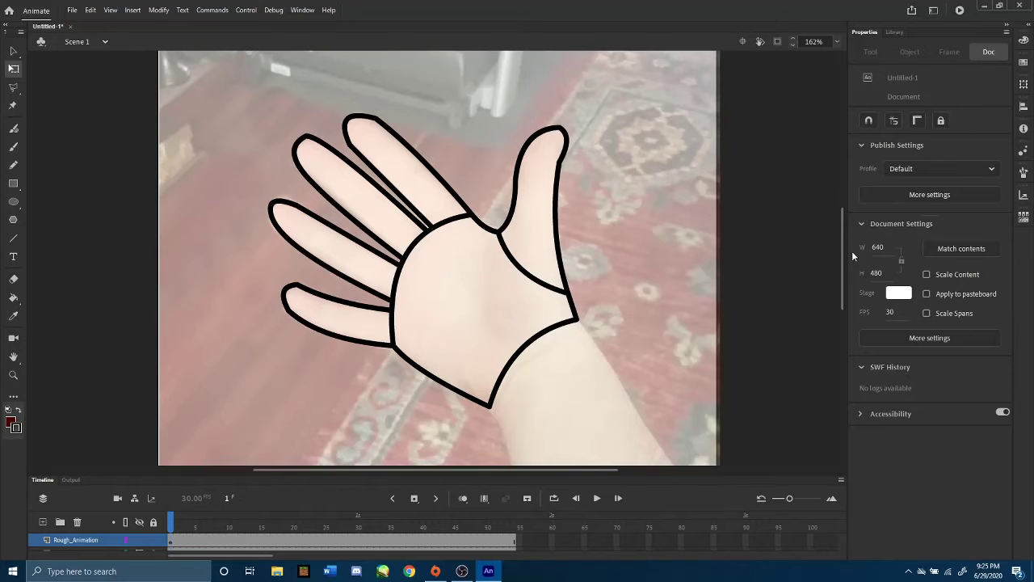
- Draw the two forearm edges from the wrist corners down past the stage's lower edge
drag(842, 253, 838, 266)
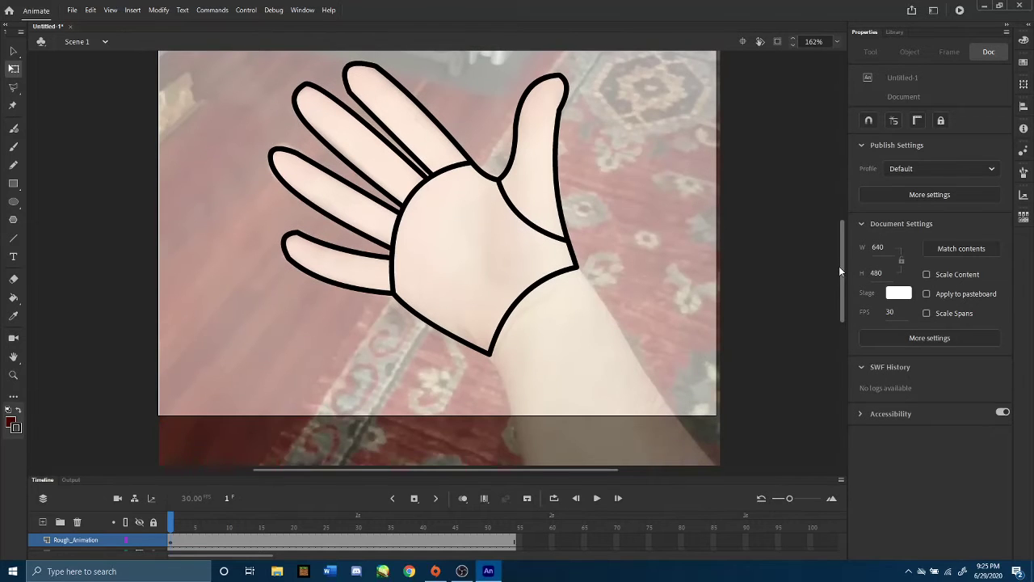
click(13, 238)
drag(489, 352, 522, 424)
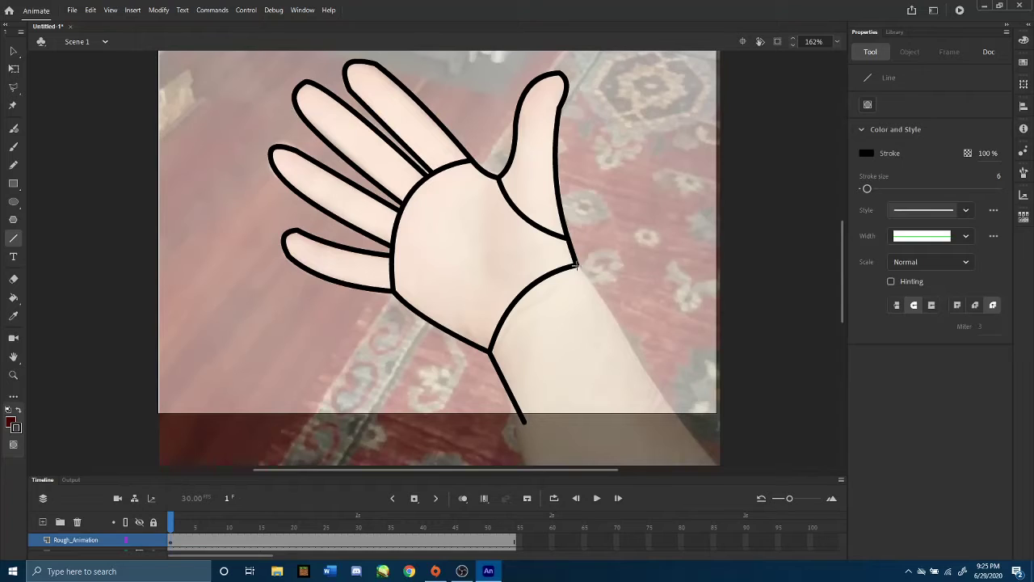
drag(576, 265, 681, 420)
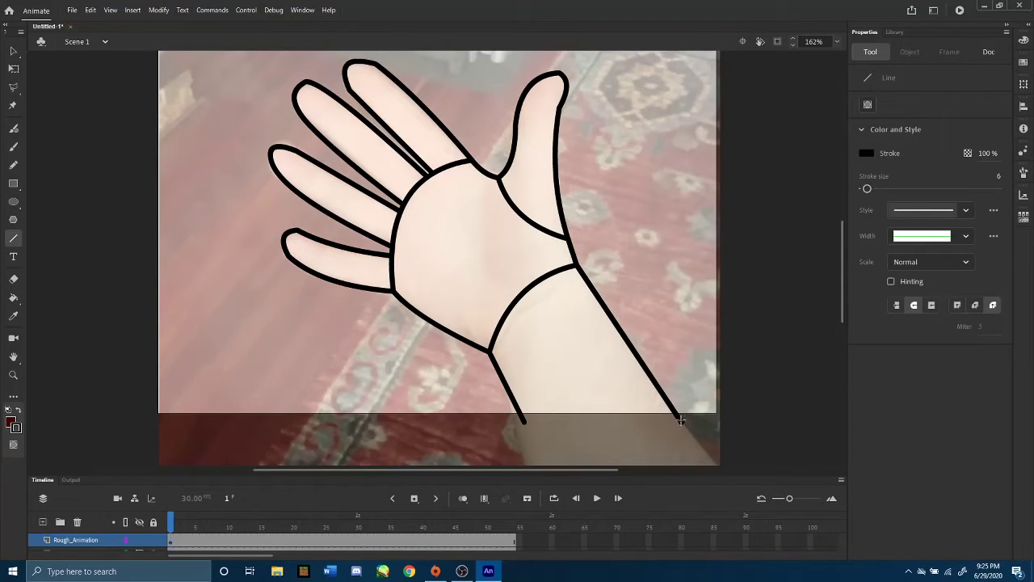
click(15, 70)
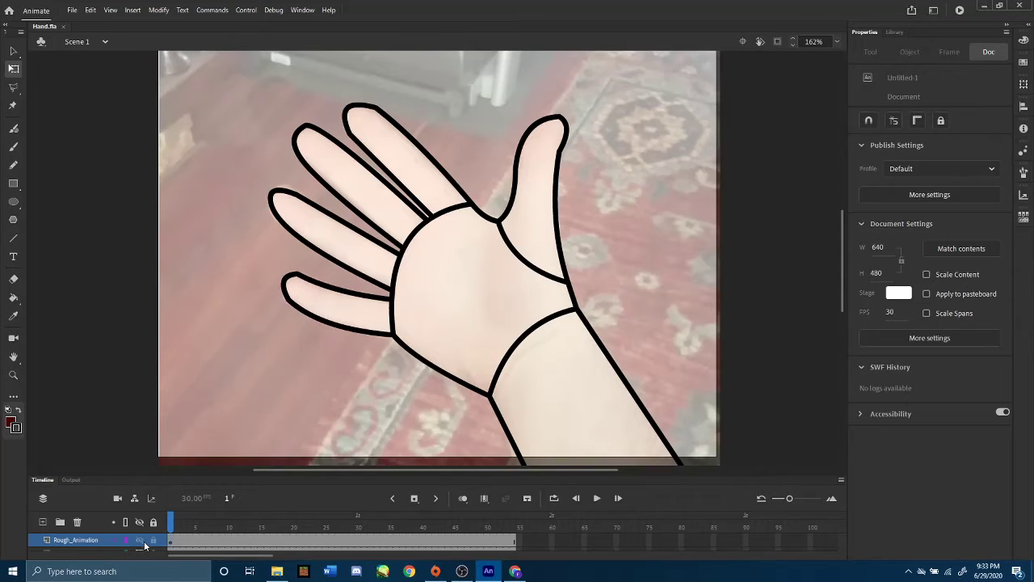
- Hide the Rough_Animation layer and insert a blank keyframe on it at frame 4
click(140, 540)
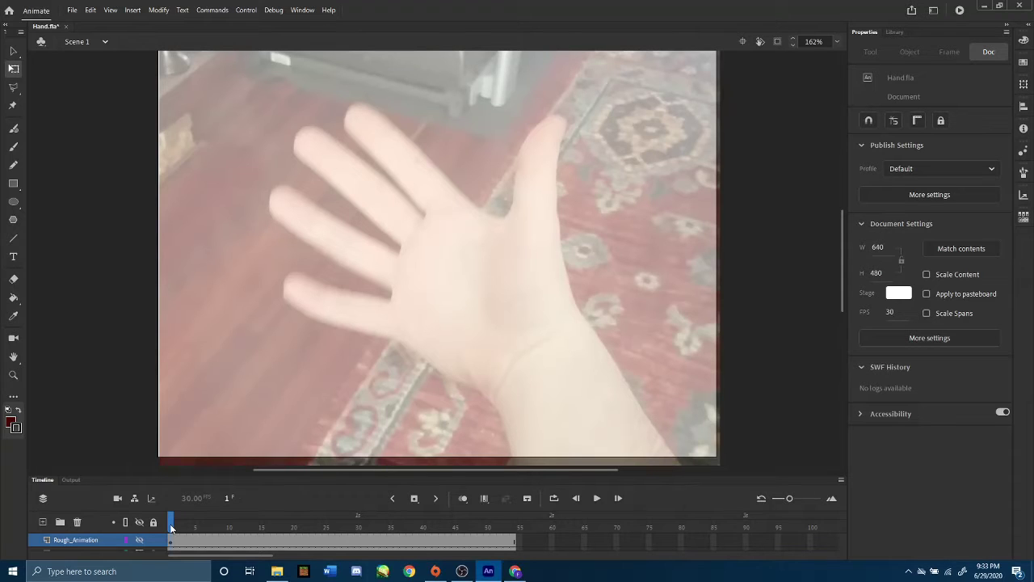
drag(173, 527, 192, 520)
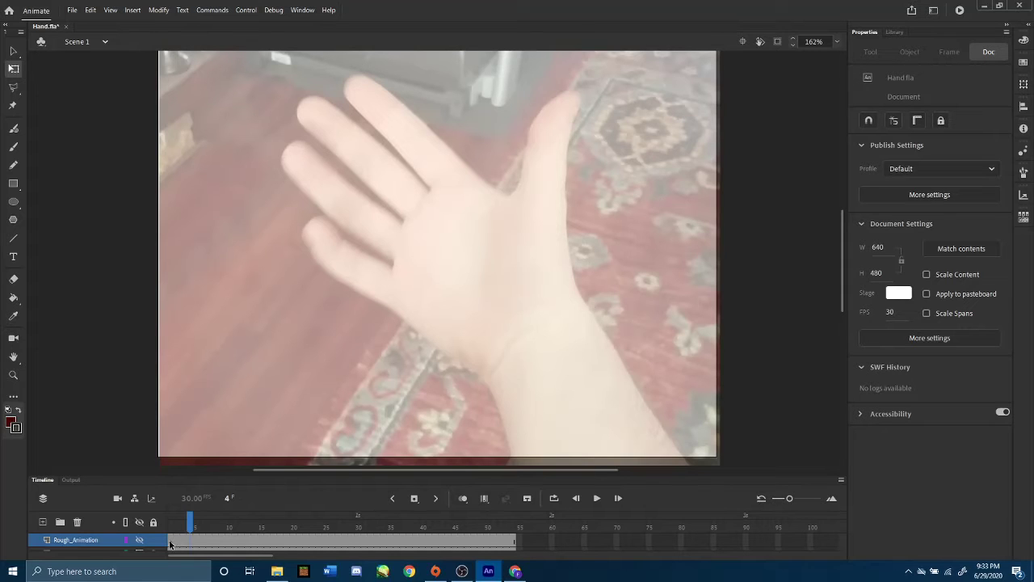
drag(175, 544, 190, 547)
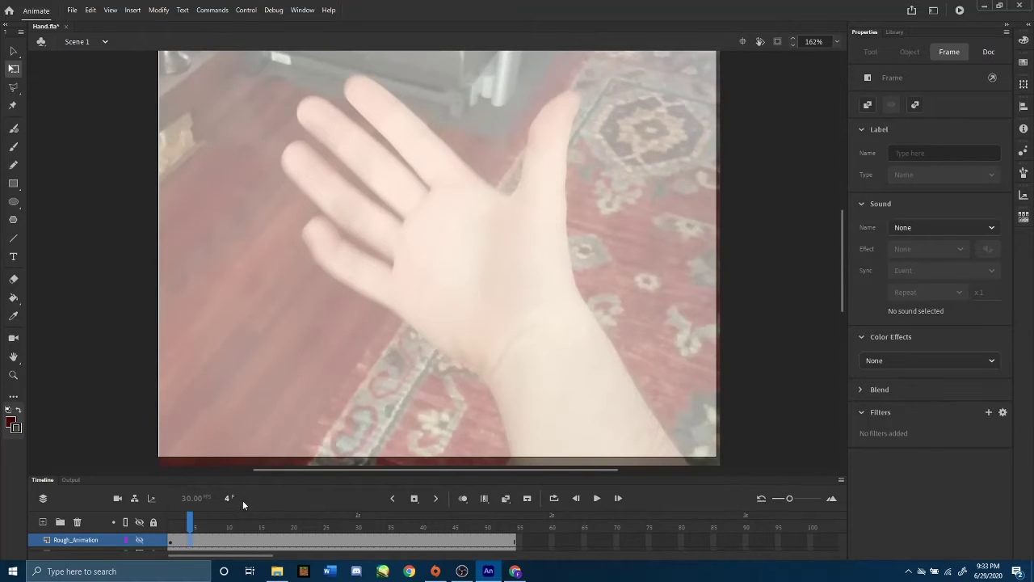
right_click(189, 539)
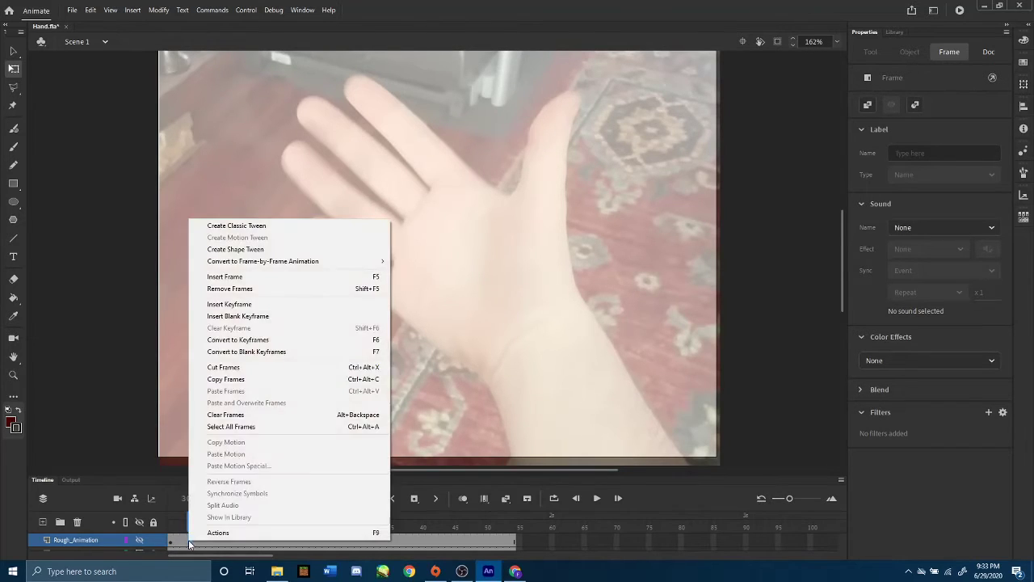
click(216, 316)
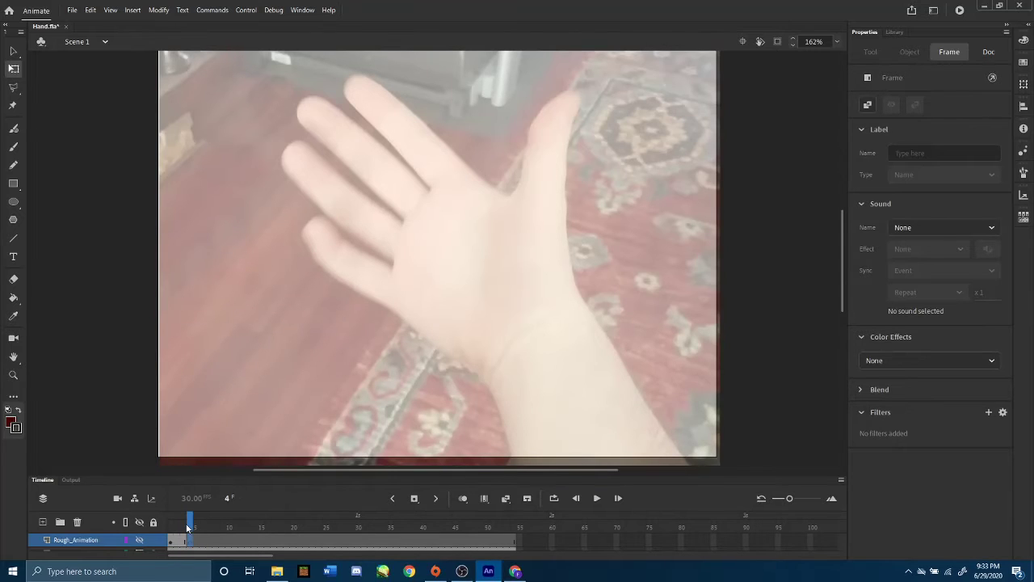
mouse_move(191, 525)
mouse_down()
mouse_move(164, 523)
mouse_move(190, 524)
mouse_up()
click(190, 523)
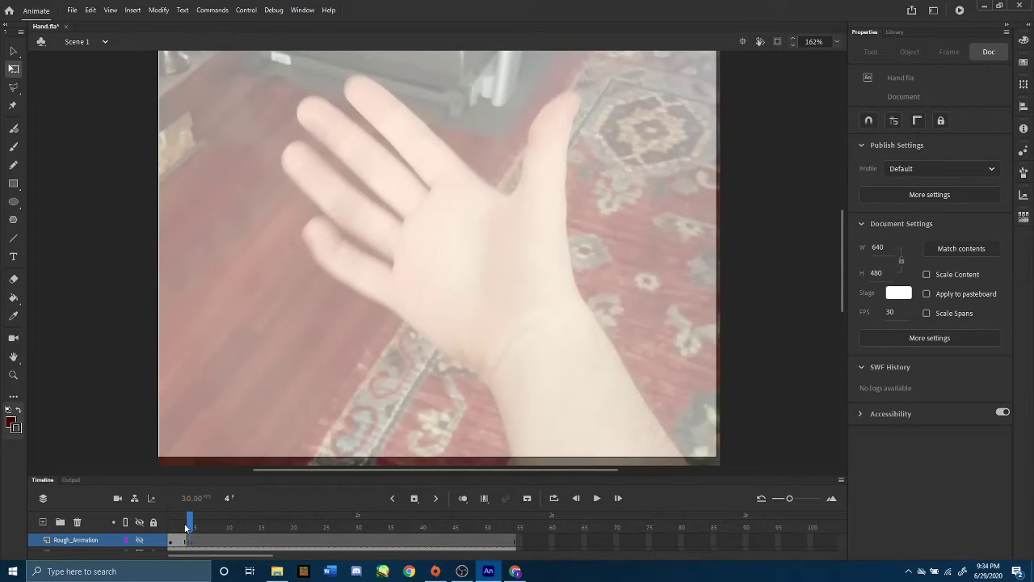
drag(186, 528, 190, 525)
mouse_move(193, 525)
mouse_down()
mouse_move(171, 528)
mouse_move(193, 530)
mouse_up()
- Draw a line on frame 4 from the little finger's base to the index finger's base and bend it along the knuckles
click(11, 240)
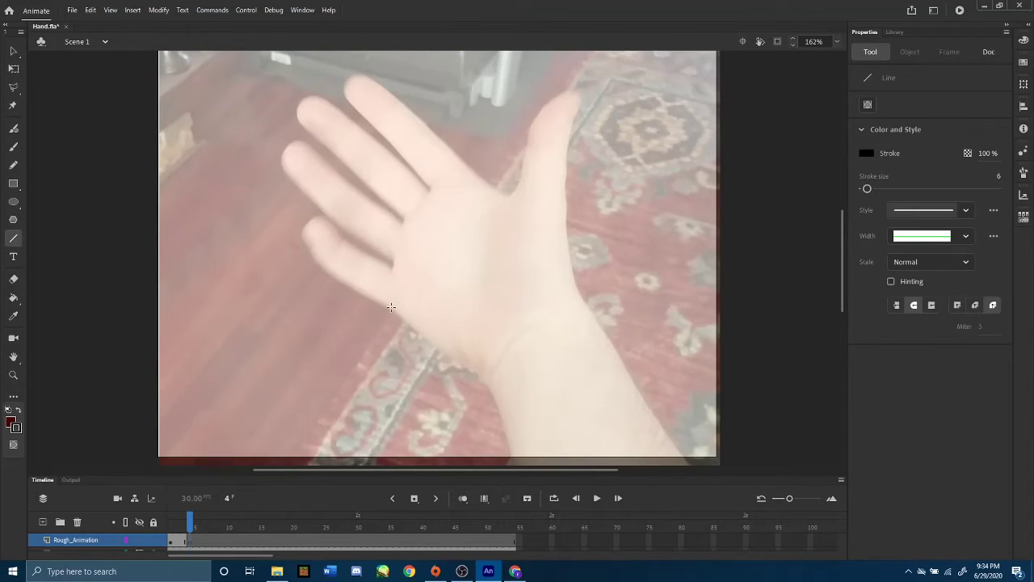
drag(393, 307, 464, 169)
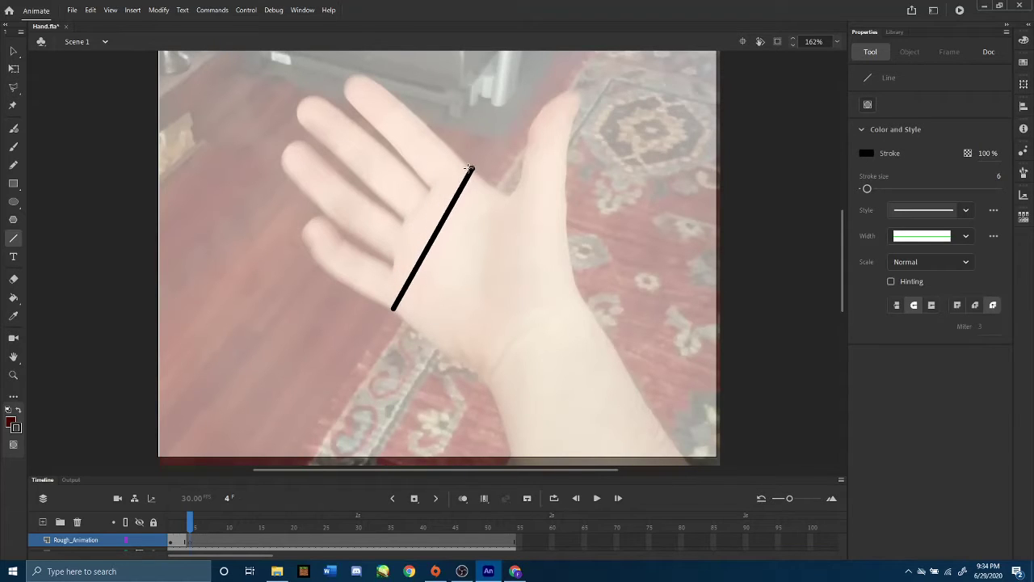
click(13, 69)
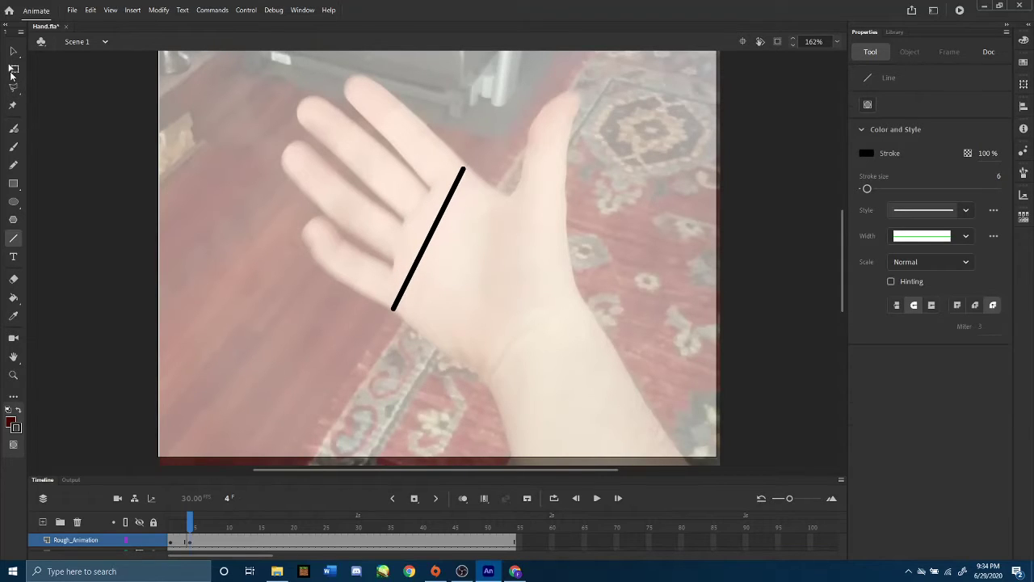
drag(422, 247, 406, 229)
- Complete the palm outline with lines along its outer side, wrist and thumb base, and curve the thumb-base line into the palm
click(13, 238)
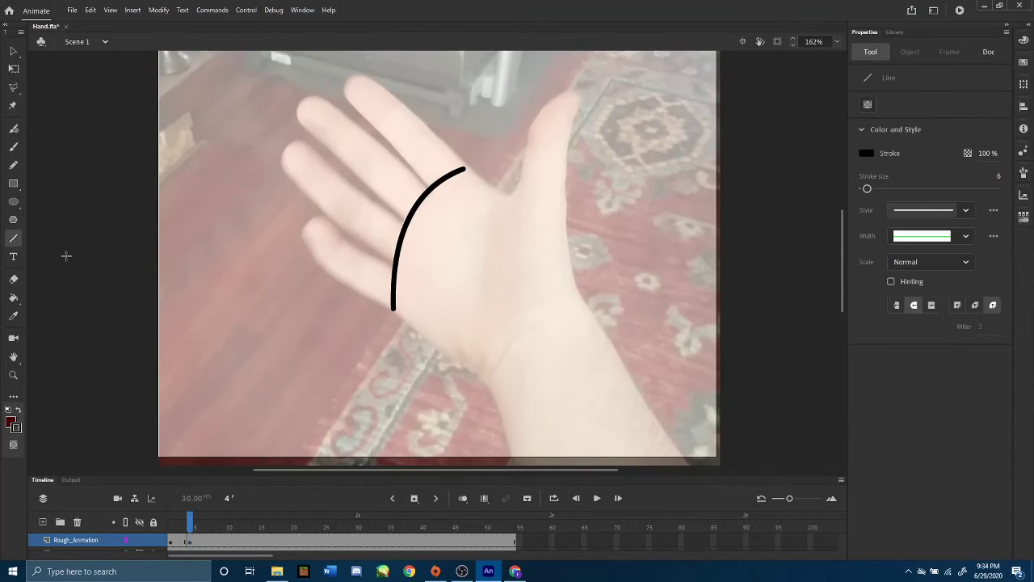
mouse_move(393, 309)
mouse_down()
mouse_move(480, 376)
mouse_move(578, 299)
mouse_move(568, 246)
mouse_up()
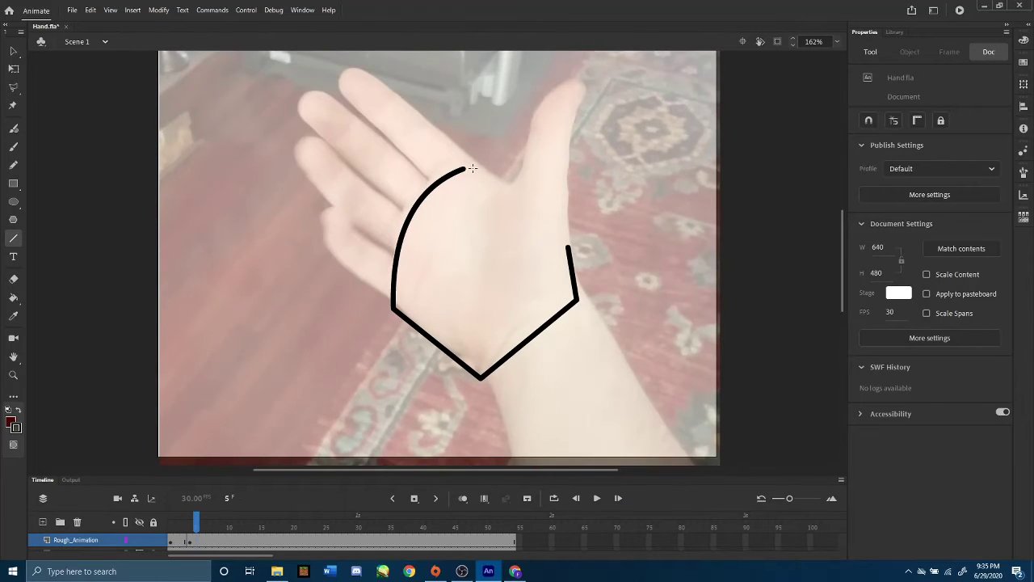
mouse_move(466, 167)
mouse_down()
mouse_move(507, 186)
mouse_move(525, 251)
mouse_move(569, 247)
mouse_up()
click(15, 67)
drag(536, 213, 587, 299)
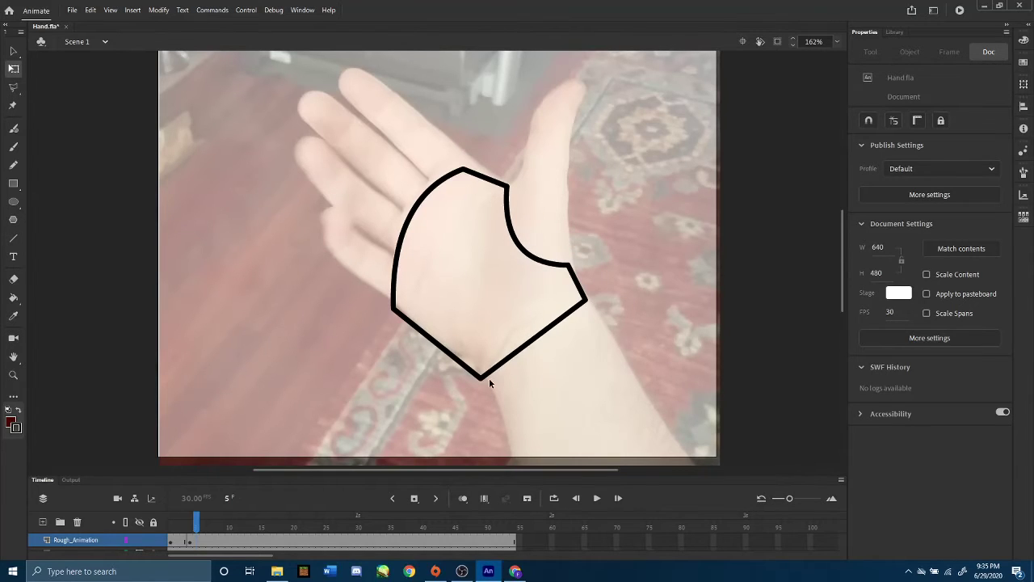
- Bend the wrist line inward and shift the palm's wrist, index, little-finger and thumb corners to fit the reference
drag(483, 376, 490, 370)
drag(534, 343, 524, 328)
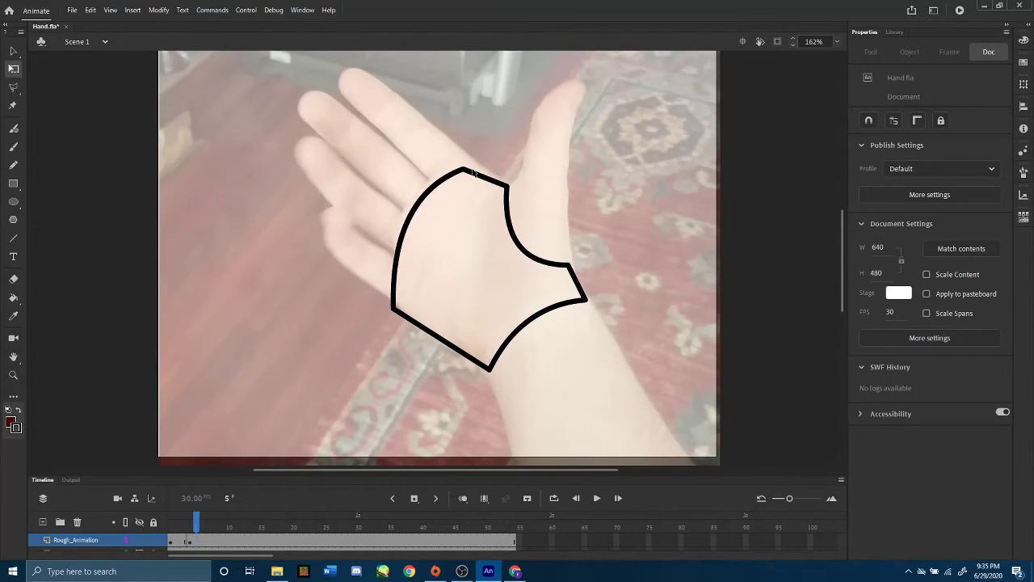
drag(473, 172, 475, 171)
drag(395, 316, 395, 307)
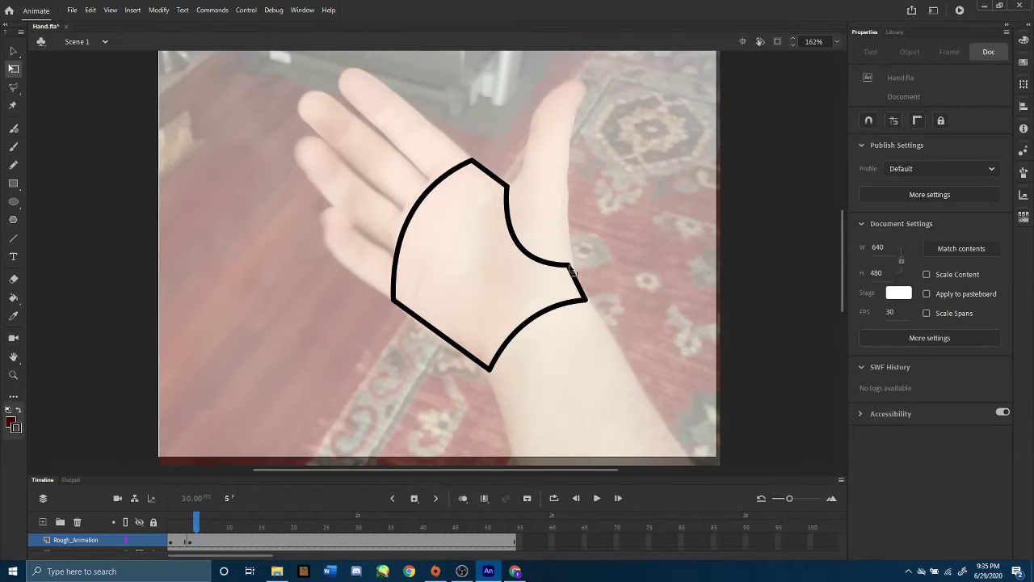
drag(571, 272, 572, 263)
- Return to frame 4 and refit the palm's index, thumb, little-finger and wrist corners to that frame's reference hand
mouse_move(197, 518)
mouse_down()
mouse_move(181, 517)
mouse_move(191, 518)
mouse_up()
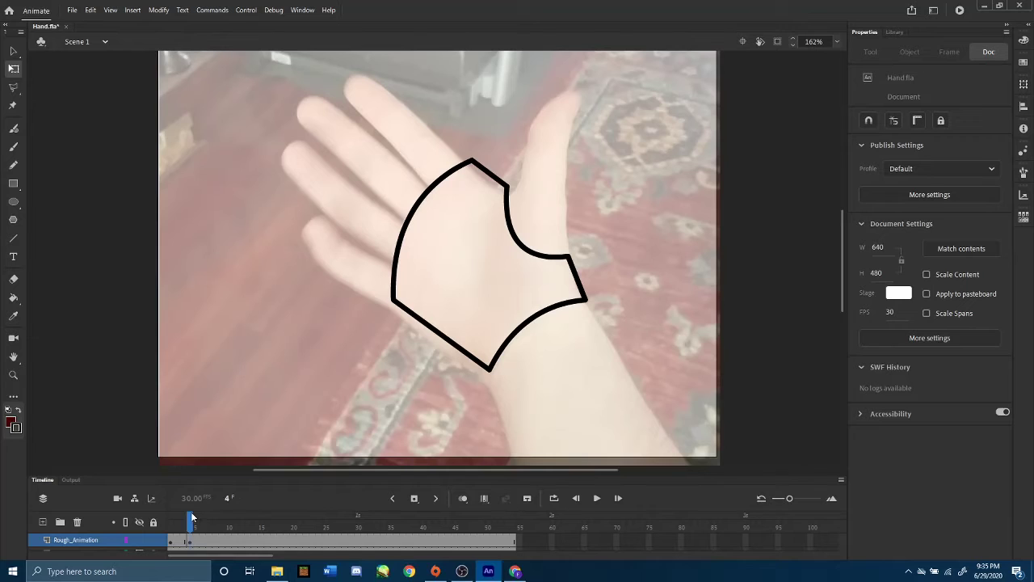
click(489, 172)
click(492, 178)
drag(474, 162, 506, 195)
click(393, 302)
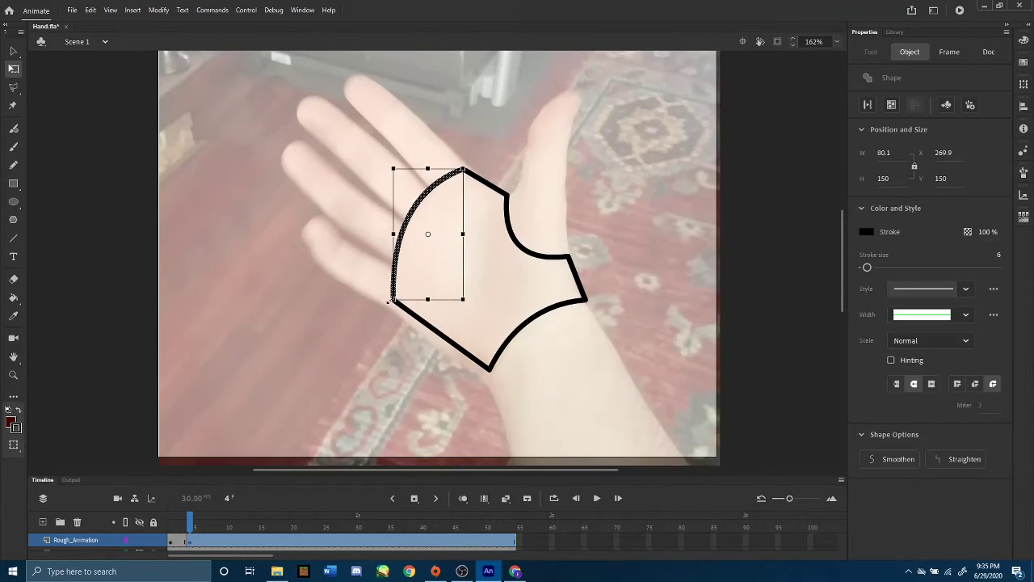
click(388, 300)
drag(393, 301, 393, 309)
drag(490, 372, 484, 371)
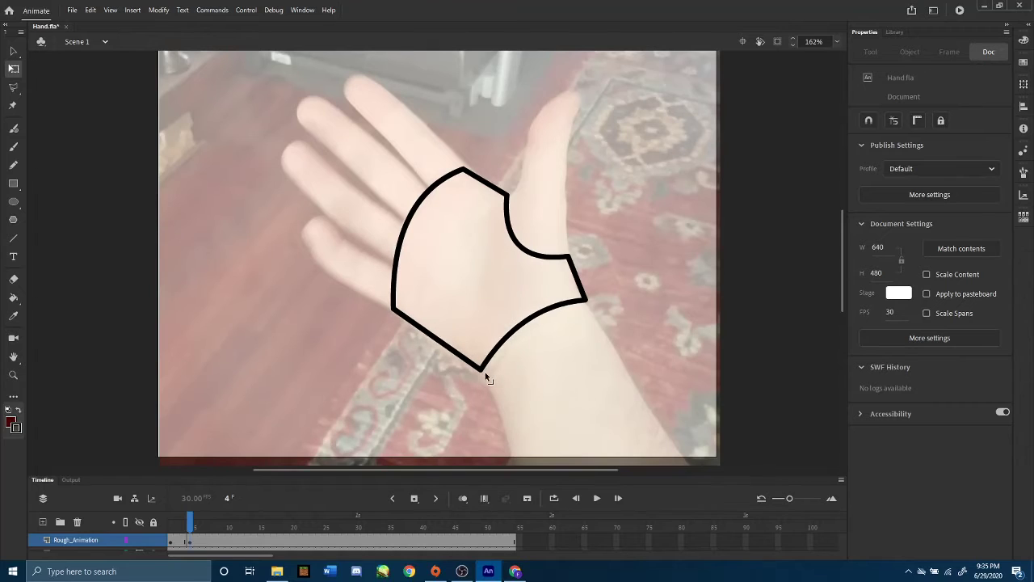
key(ctrl+z)
drag(583, 299, 578, 305)
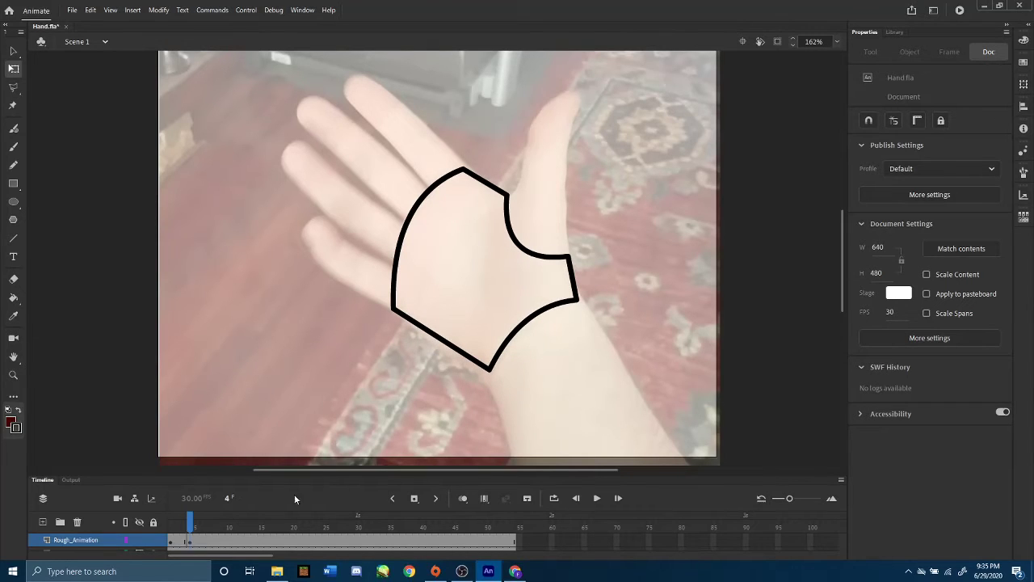
- Draw the thumb's inner edge, tip line and outer edge as straight lines above the thumb base
click(13, 239)
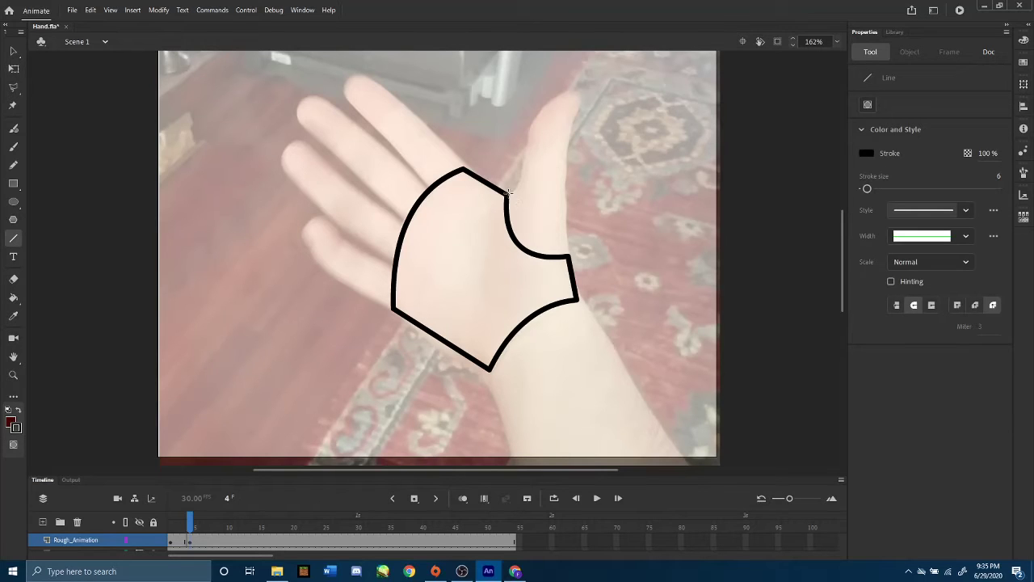
mouse_move(506, 192)
mouse_down()
mouse_move(533, 121)
mouse_move(526, 132)
mouse_move(577, 90)
mouse_move(569, 257)
mouse_up()
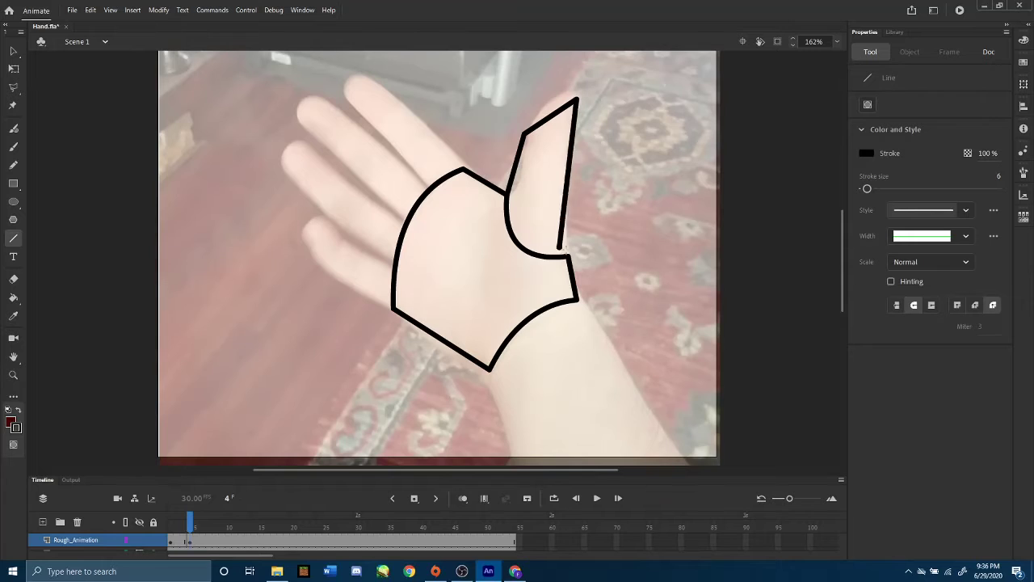
- Try to bend the thumb's tip line and both edges to the reference contour
key(a)
drag(560, 99, 534, 126)
drag(517, 174, 524, 164)
drag(541, 110, 564, 182)
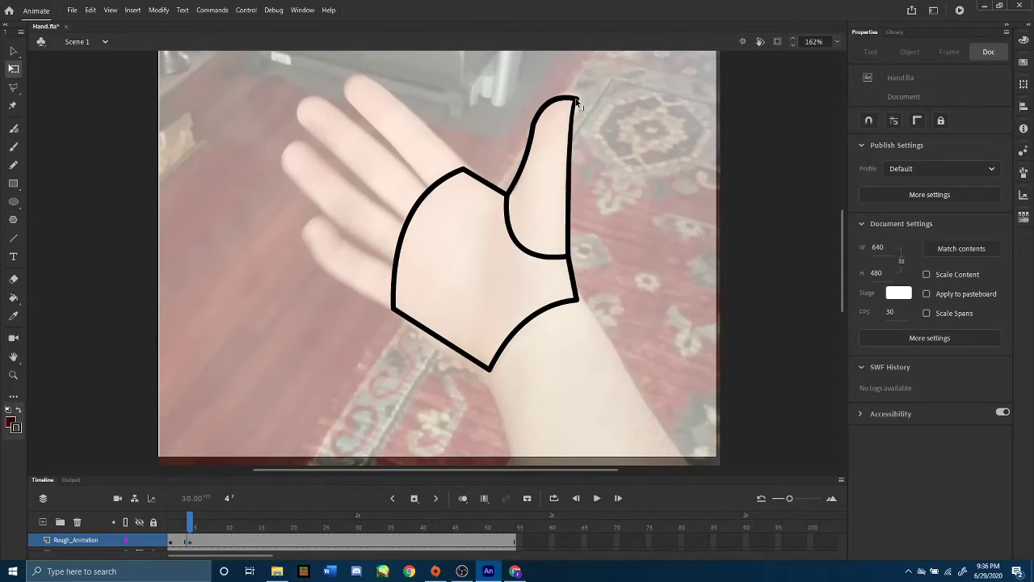
drag(577, 100, 580, 104)
drag(569, 167, 581, 151)
- Undo the thumb's reshaping and its outer edge back to the straight inner edge and tip line
key(ctrl+z)
key(ctrl+z)
key(ctrl+z)
key(ctrl+z)
key(ctrl+z)
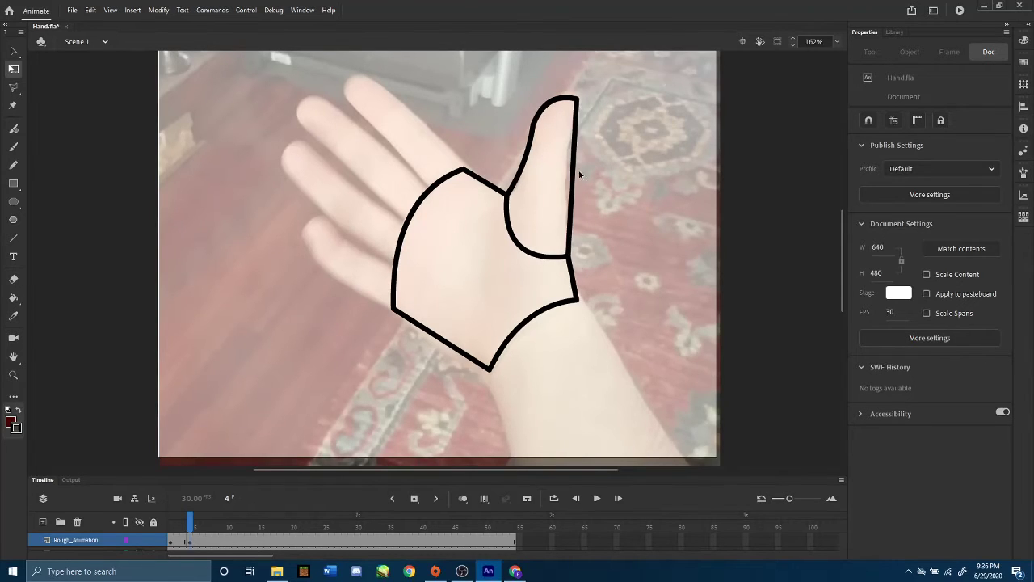
key(ctrl+z)
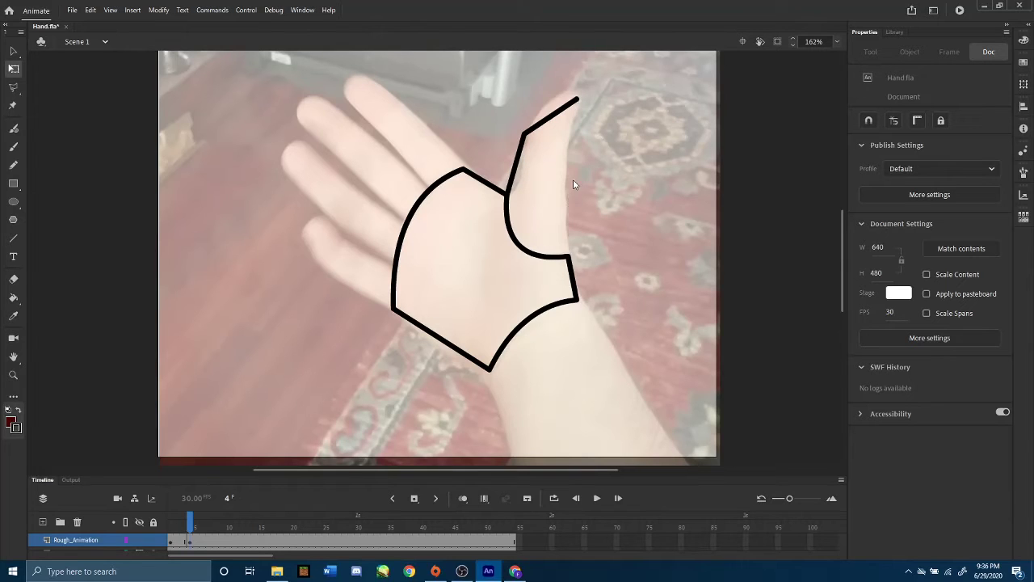
- Curve the thumb's tip line and inner edge to the reference, and draw its outer edge as two lines down to the palm
drag(553, 118, 580, 105)
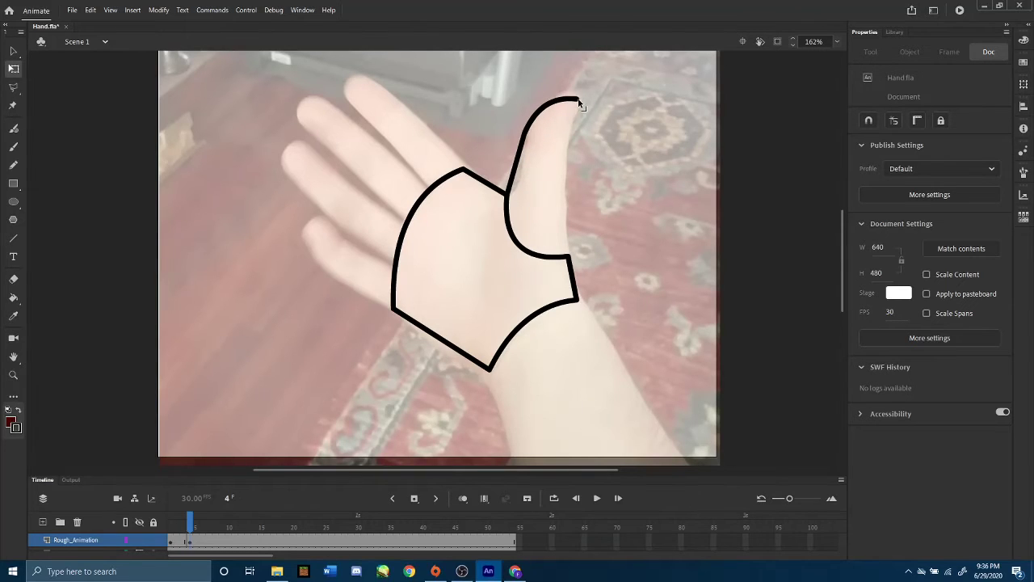
drag(530, 137, 534, 134)
key(n)
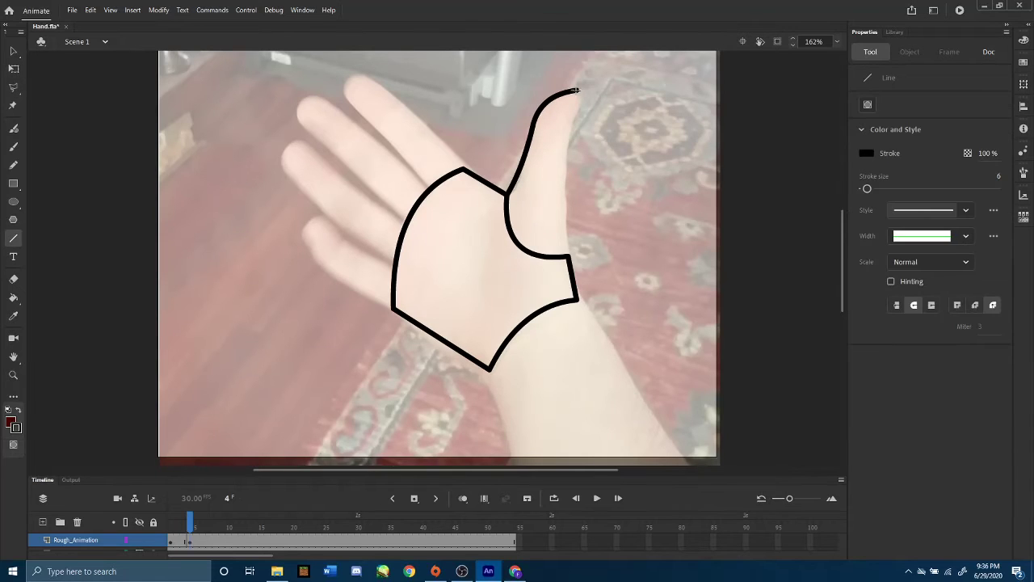
drag(577, 89, 570, 256)
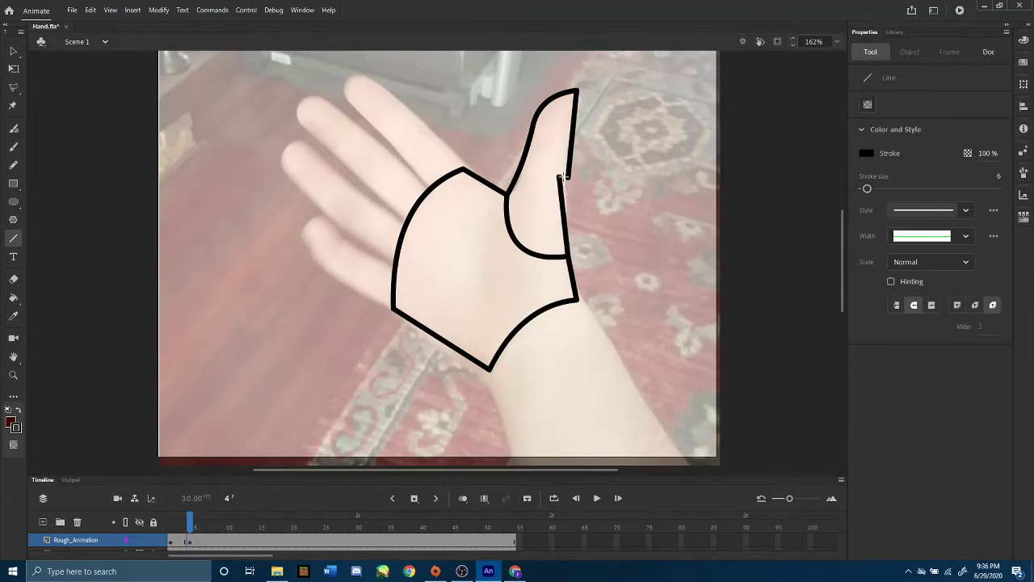
- Join the two lines of the thumb's outer edge and bend them to round the tip and follow the thumb's side
key(q)
drag(577, 139, 590, 114)
drag(568, 181, 566, 84)
mouse_move(568, 152)
mouse_down()
mouse_move(569, 177)
mouse_move(573, 135)
mouse_up()
- Draw the little finger's outer edge from the palm corner to the fingertip and bend it outward to the reference
click(13, 237)
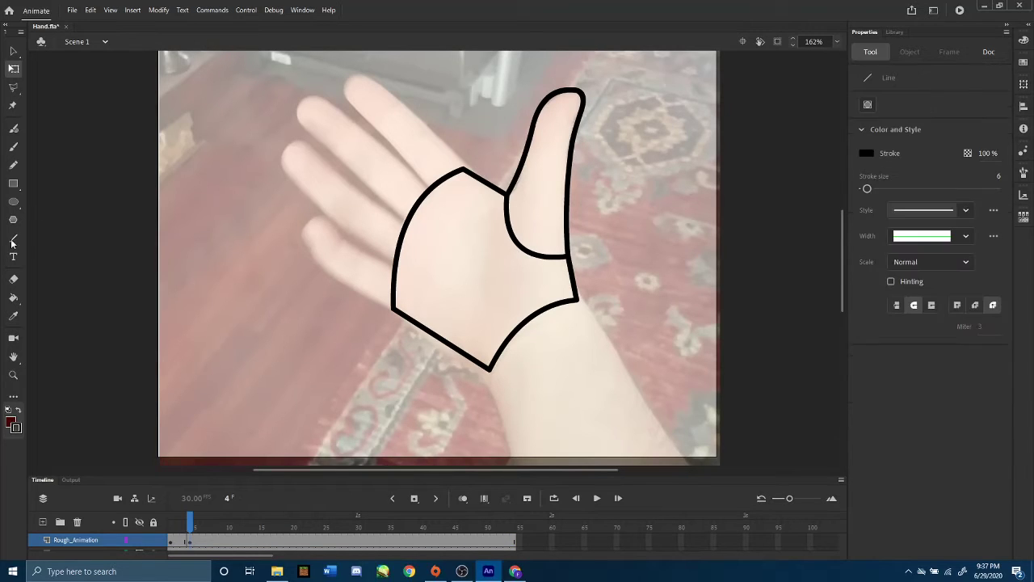
drag(391, 307, 305, 233)
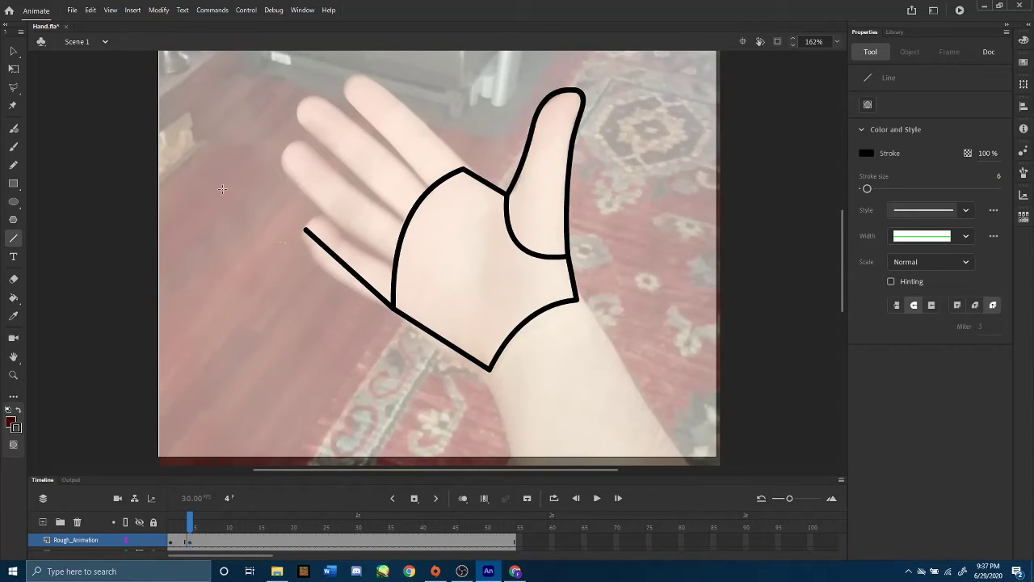
click(14, 69)
drag(350, 270, 333, 283)
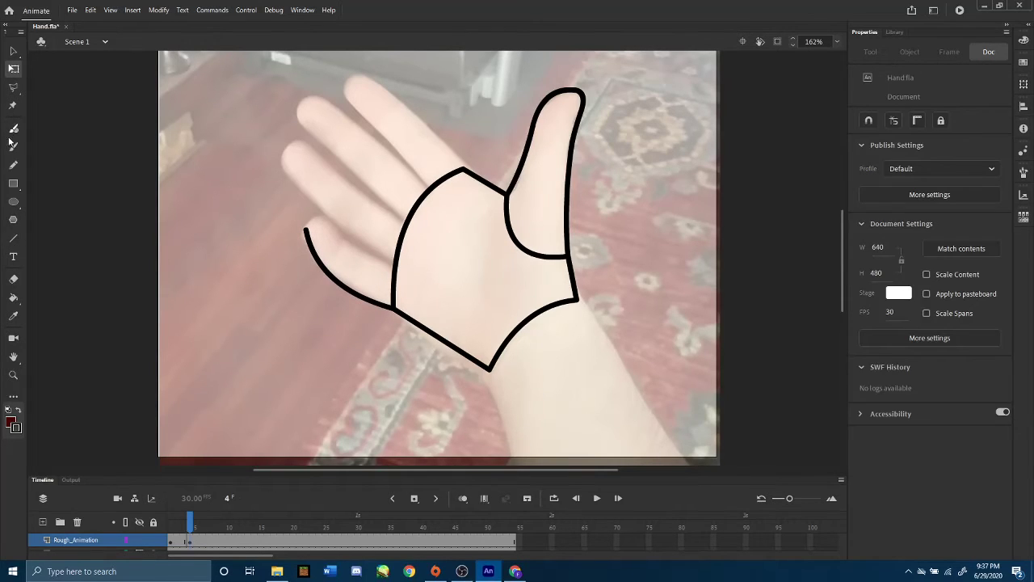
- Draw the little finger's inner edge and tip line, and curve both to close the finger's outline
click(9, 238)
drag(308, 226, 396, 268)
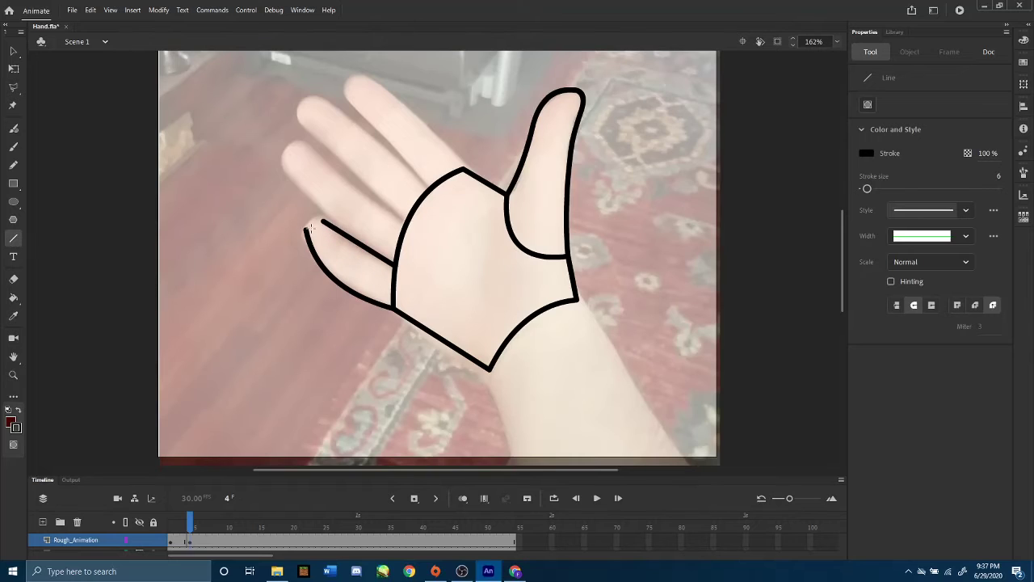
drag(319, 220, 306, 240)
click(10, 69)
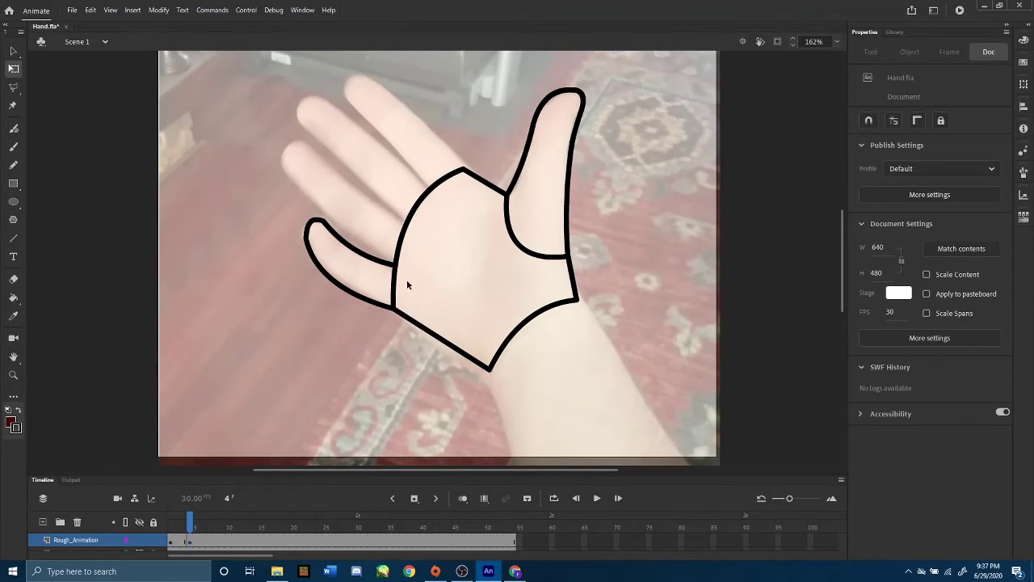
- Draw the ring finger's lower edge, tip line and upper edge as straight lines from the knuckle curve
mouse_move(394, 269)
mouse_down()
mouse_move(306, 177)
mouse_move(399, 256)
mouse_move(281, 160)
mouse_up()
key(ctrl+z)
click(392, 266)
click(409, 269)
click(13, 237)
drag(281, 160, 306, 143)
drag(306, 143, 403, 230)
- Delete the ends of the ring finger's edges that overshoot the knuckle curve into the palm
click(14, 69)
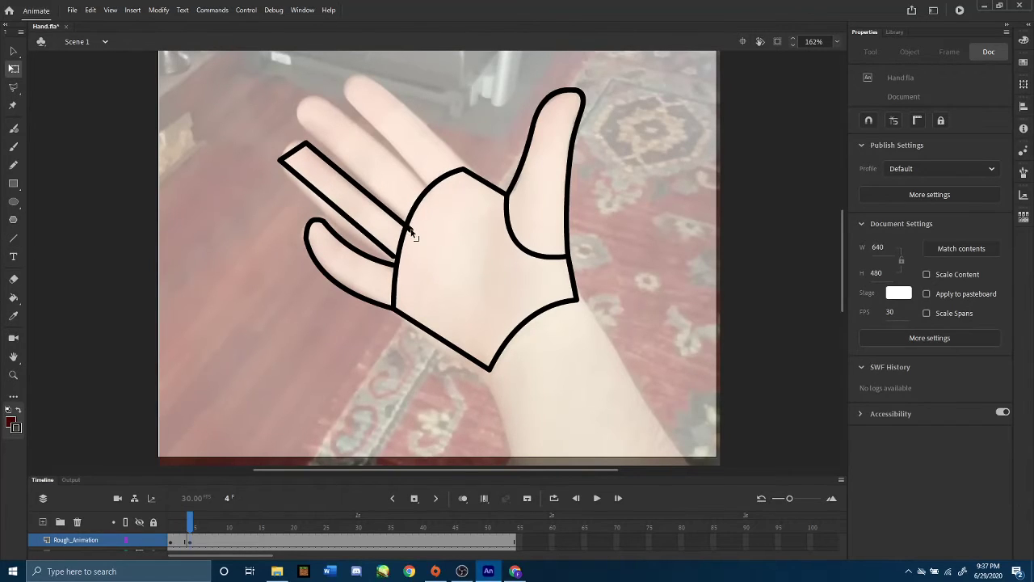
click(407, 229)
key(Delete)
drag(395, 257, 402, 263)
click(399, 261)
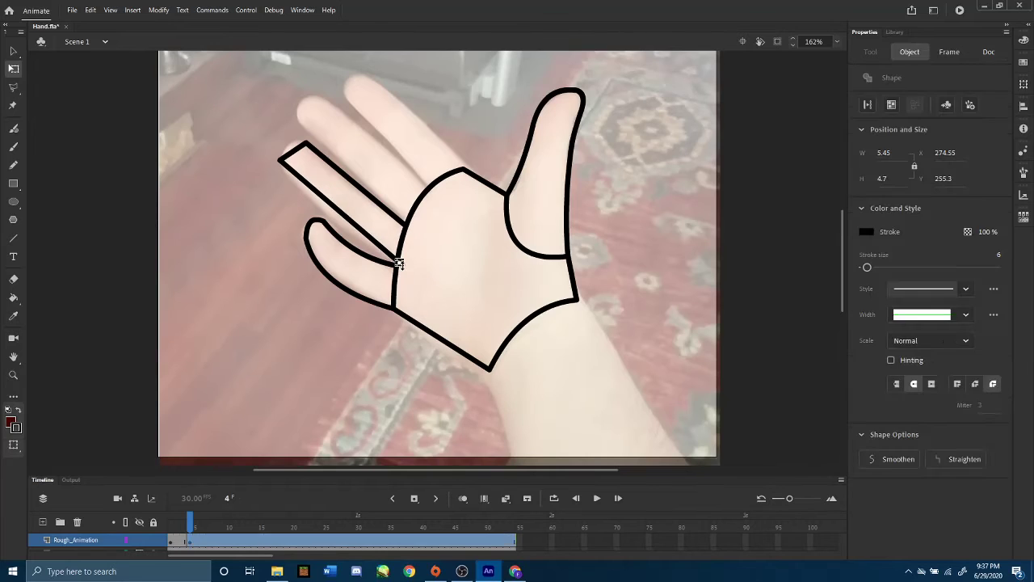
key(Delete)
- Round the ring finger's tip and bend its two edges to match the reference finger
mouse_move(288, 157)
mouse_down()
mouse_move(288, 177)
mouse_move(283, 160)
mouse_move(316, 152)
mouse_move(302, 145)
mouse_up()
drag(331, 210, 322, 217)
drag(347, 179, 345, 184)
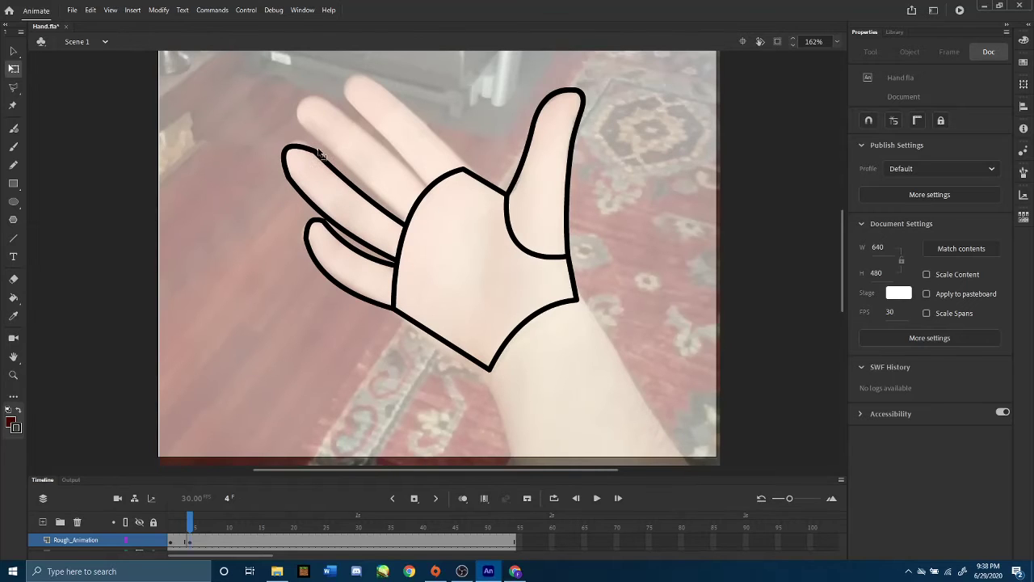
drag(299, 146, 303, 142)
drag(289, 179, 296, 144)
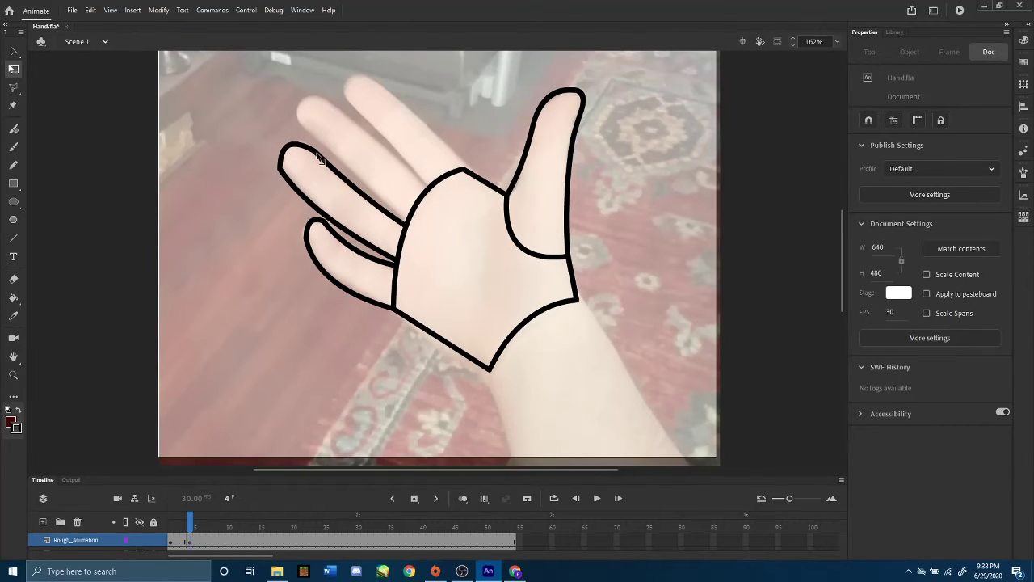
- Draw the middle finger's two edges, adjust their outer ends to the reference, and remove the overshoot inside the palm
click(11, 241)
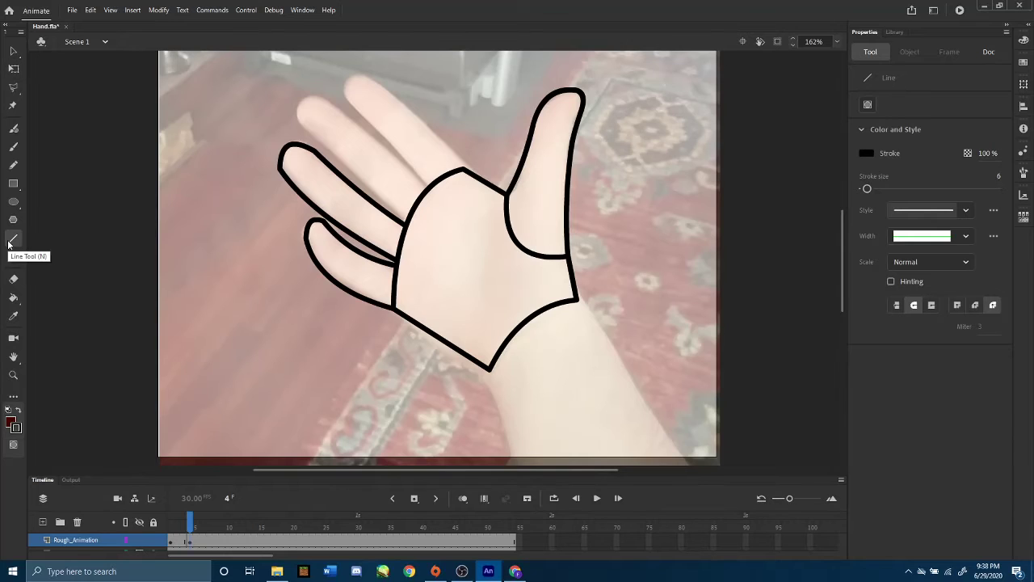
drag(406, 216, 295, 125)
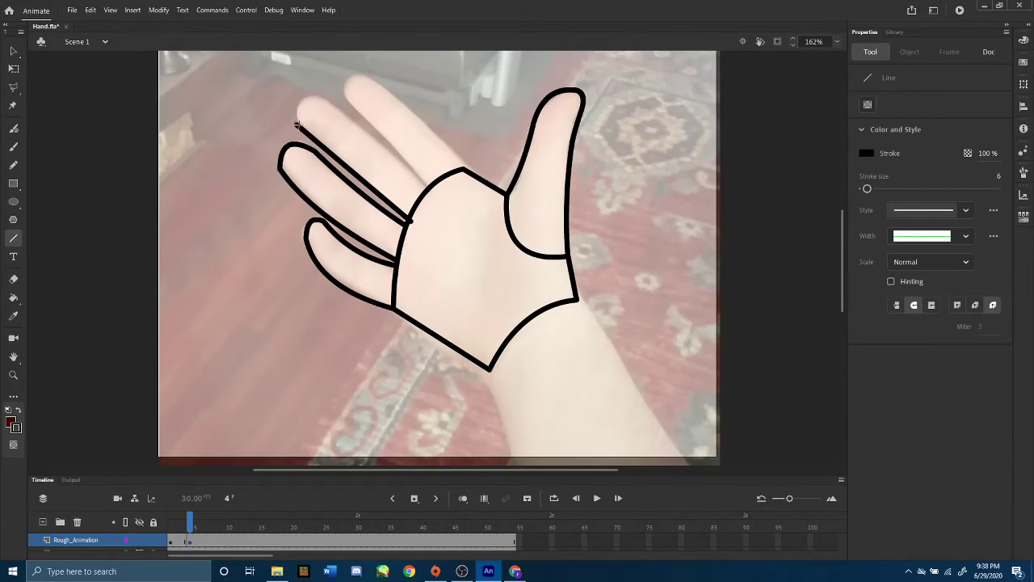
drag(322, 89, 432, 192)
click(13, 69)
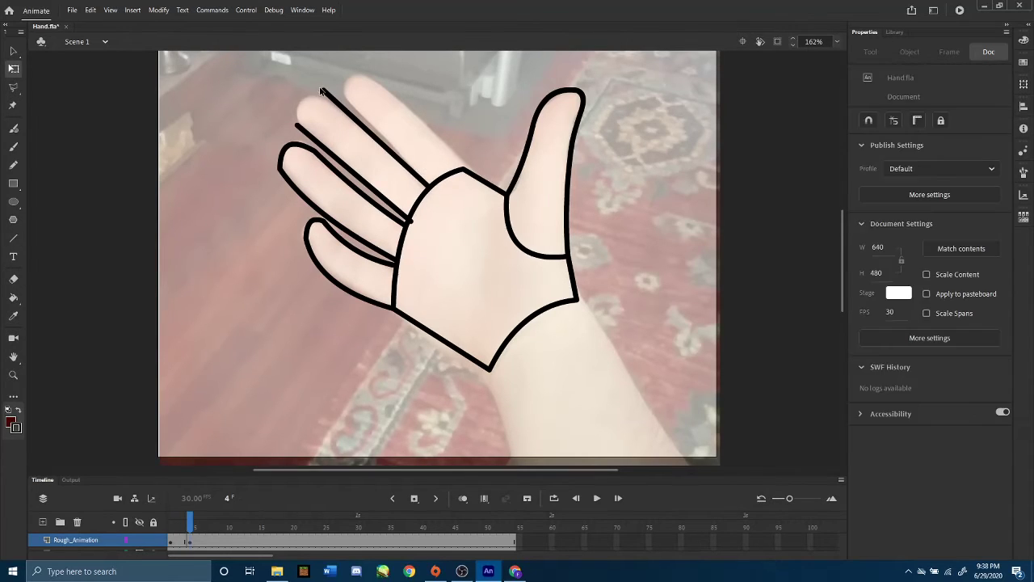
drag(323, 91, 307, 134)
click(414, 229)
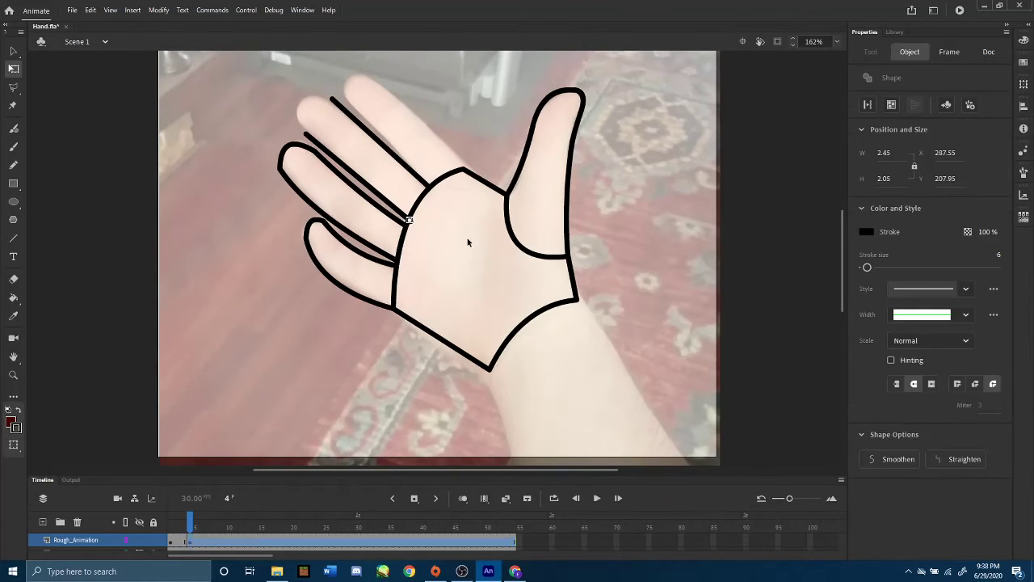
click(199, 157)
- Close the middle finger with a tip line, round it, and adjust the fingertip's corners to the reference
click(14, 237)
mouse_move(332, 99)
mouse_down()
mouse_move(306, 134)
mouse_move(301, 102)
mouse_move(340, 93)
mouse_up()
click(13, 68)
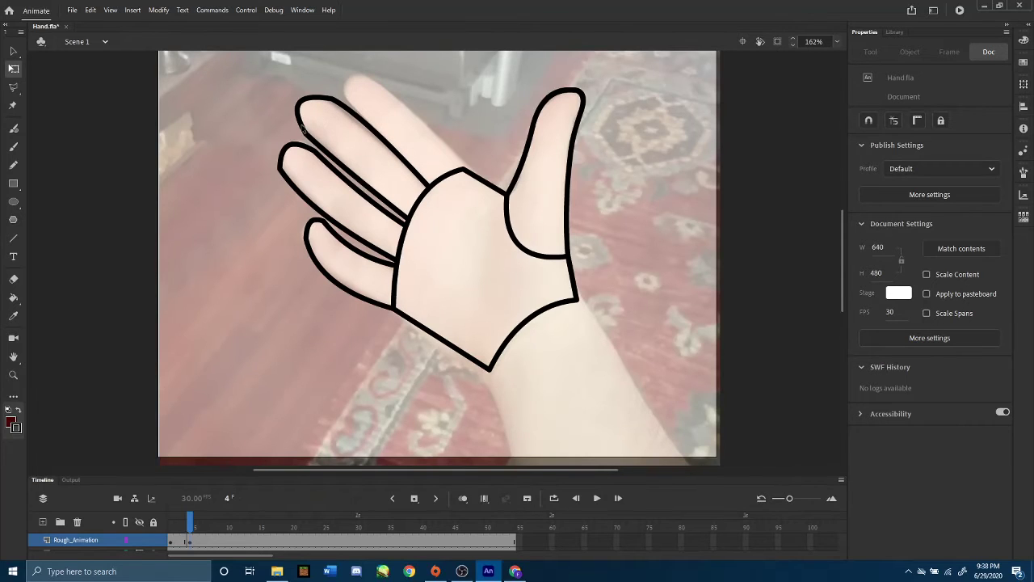
drag(302, 126, 327, 103)
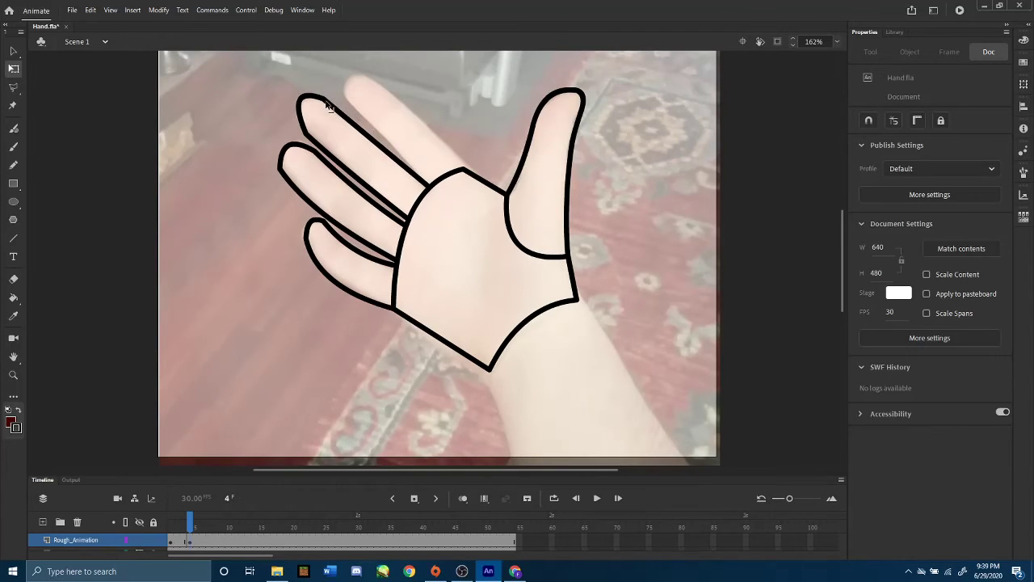
- Adjust the middle fingertip, trace the index finger with two edges and a rounded tip, and align its base corner with the reference
drag(310, 141, 303, 125)
key(n)
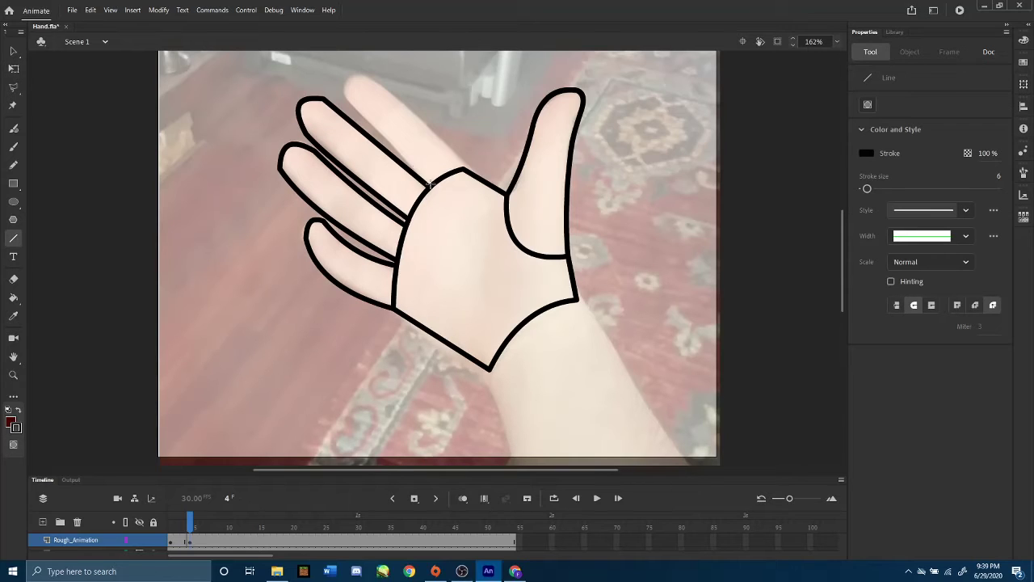
drag(429, 184, 348, 106)
drag(367, 71, 464, 171)
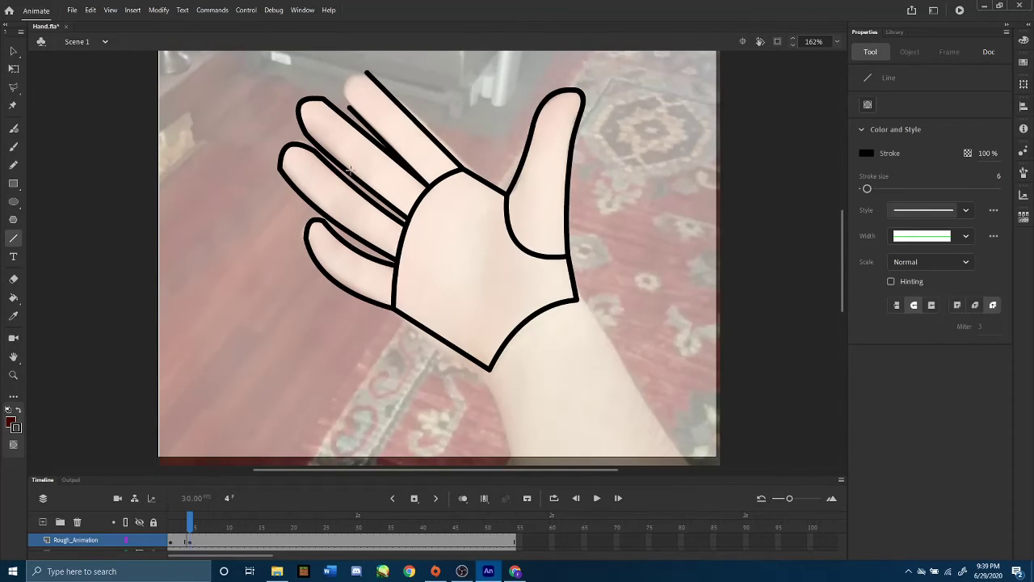
mouse_move(348, 106)
mouse_down()
mouse_move(367, 71)
mouse_move(343, 79)
mouse_move(341, 98)
mouse_move(345, 75)
mouse_move(361, 71)
mouse_move(350, 98)
mouse_up()
key(a)
drag(413, 118, 417, 120)
drag(463, 170, 471, 167)
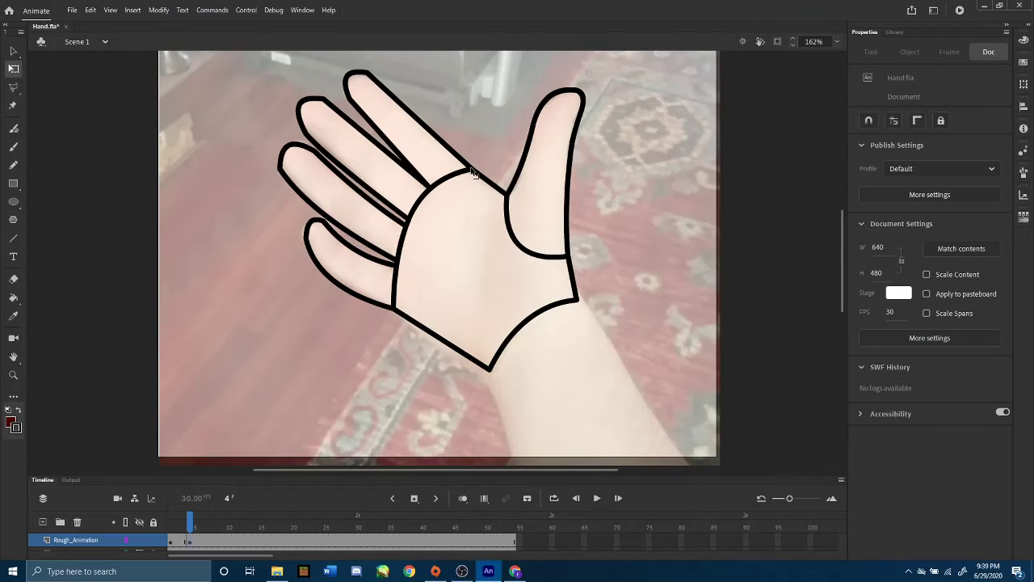
- Draw the forearm's two edges from the wrist corners past the stage's lower boundary
click(13, 239)
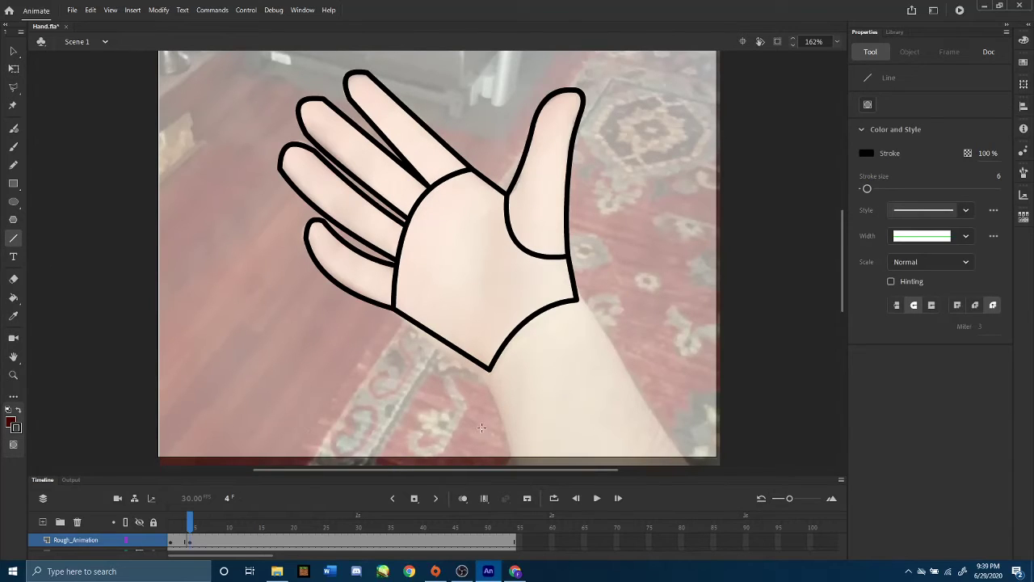
drag(488, 369, 511, 463)
mouse_move(576, 298)
mouse_down()
mouse_move(666, 451)
mouse_move(692, 468)
mouse_up()
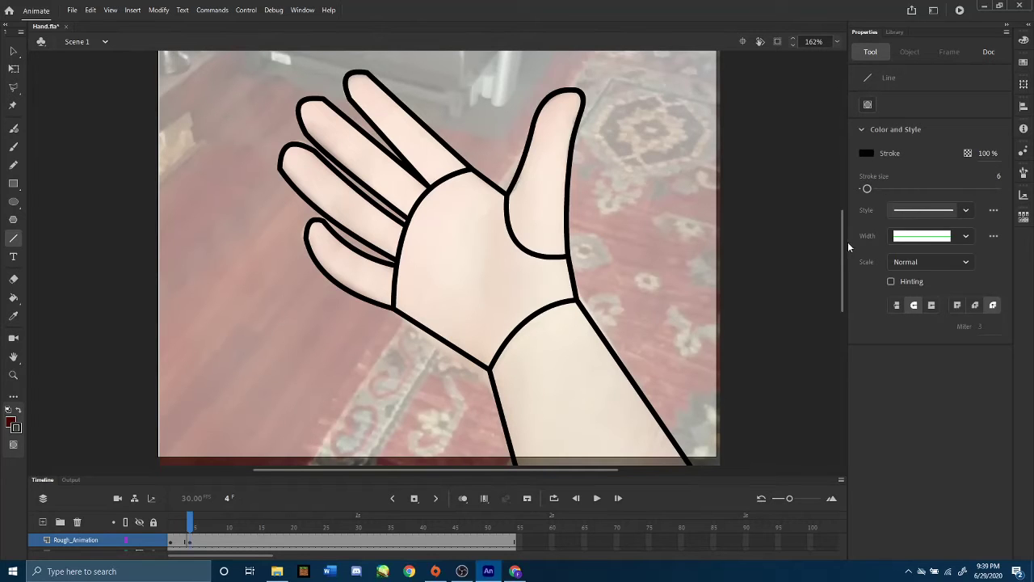
- Hide the Video_Reference layer to examine the frame 4 line drawing alone, and show the layer again
click(138, 553)
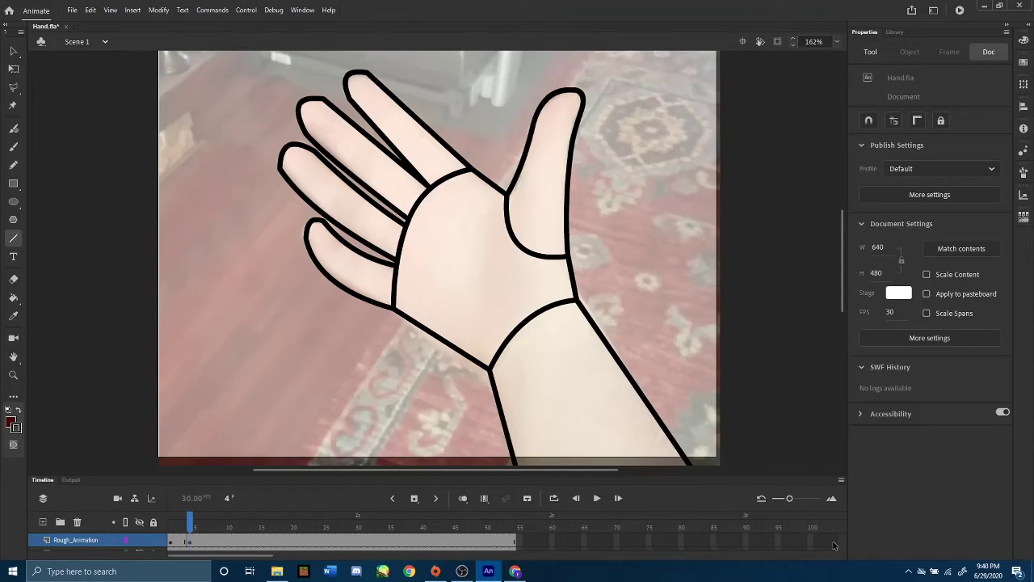
scroll(702, 536, down, 1)
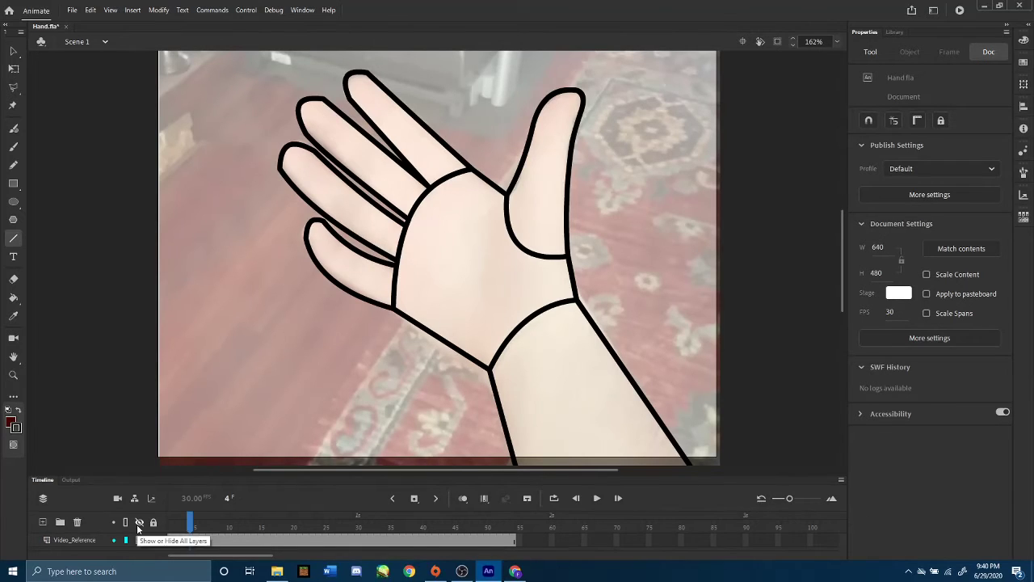
click(139, 540)
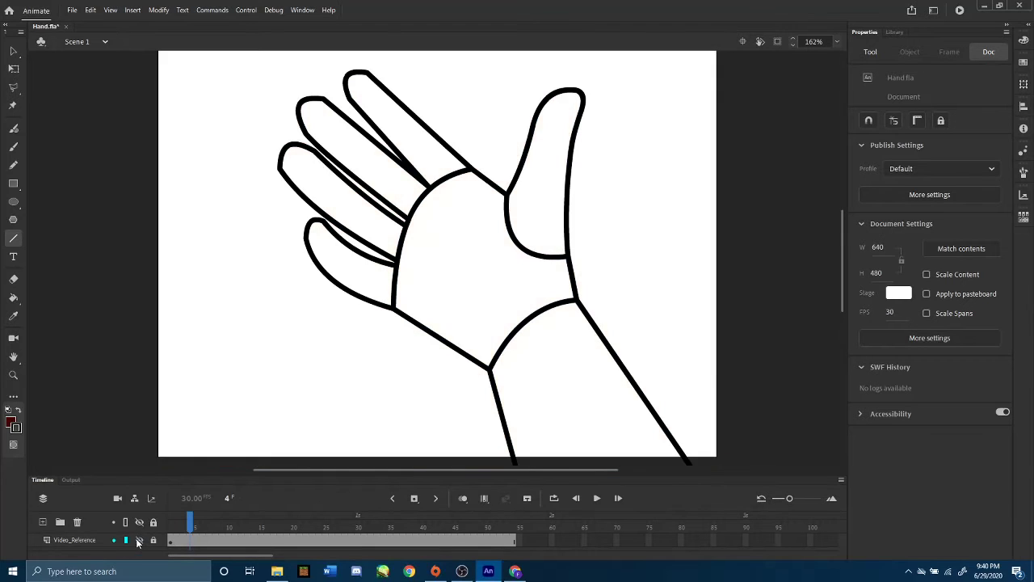
scroll(145, 541, up, 1)
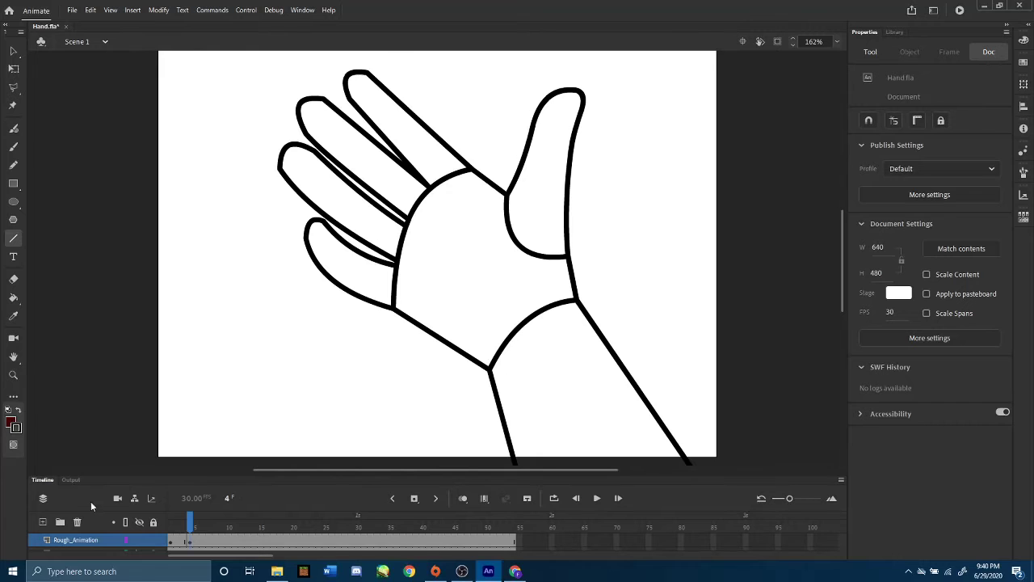
mouse_move(191, 521)
mouse_down()
mouse_move(171, 530)
mouse_move(195, 525)
mouse_up()
scroll(104, 557, down, 1)
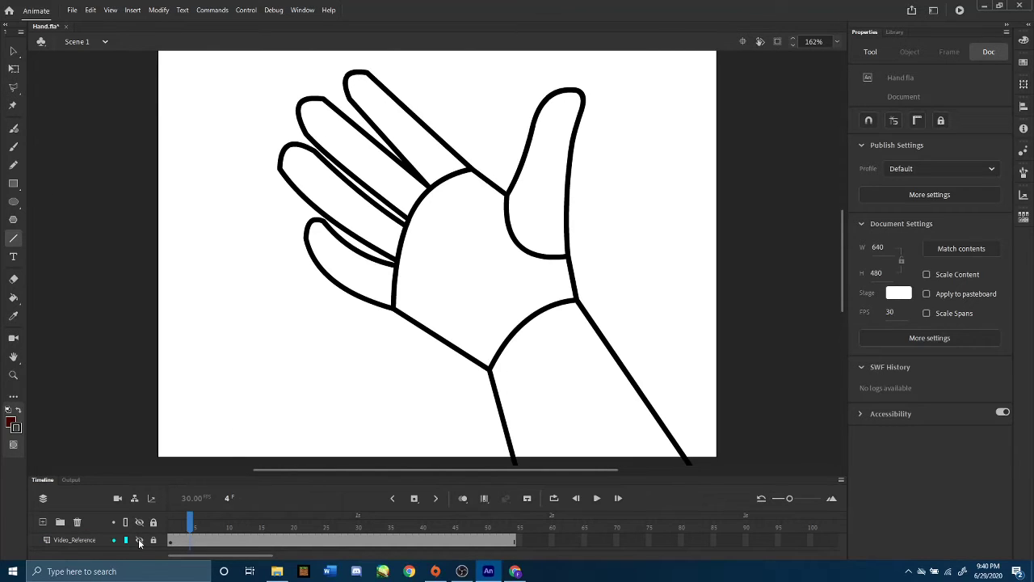
click(139, 540)
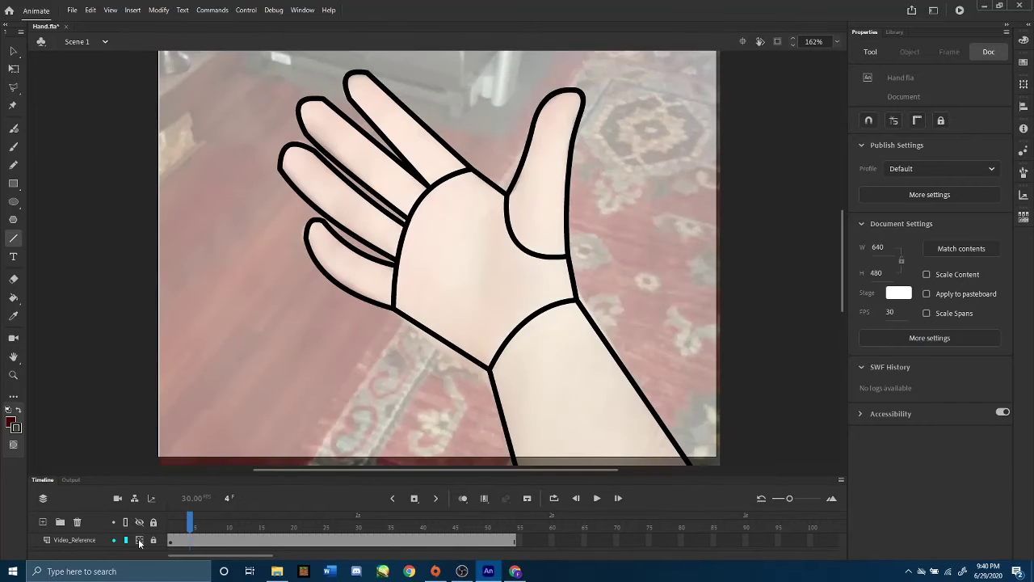
- Insert a blank keyframe at frame 6 on the Rough_Animation layer
drag(192, 523, 204, 525)
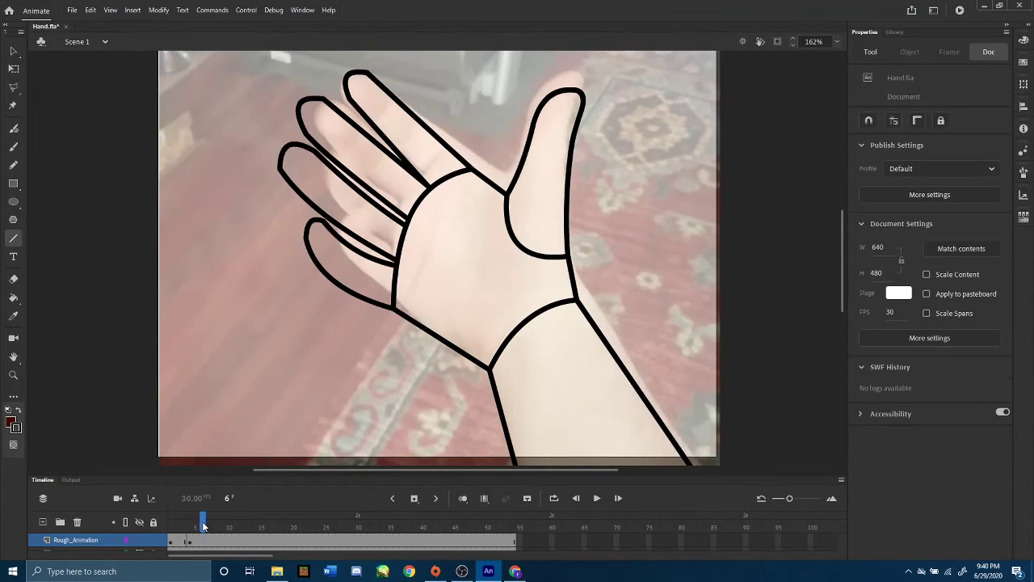
right_click(202, 547)
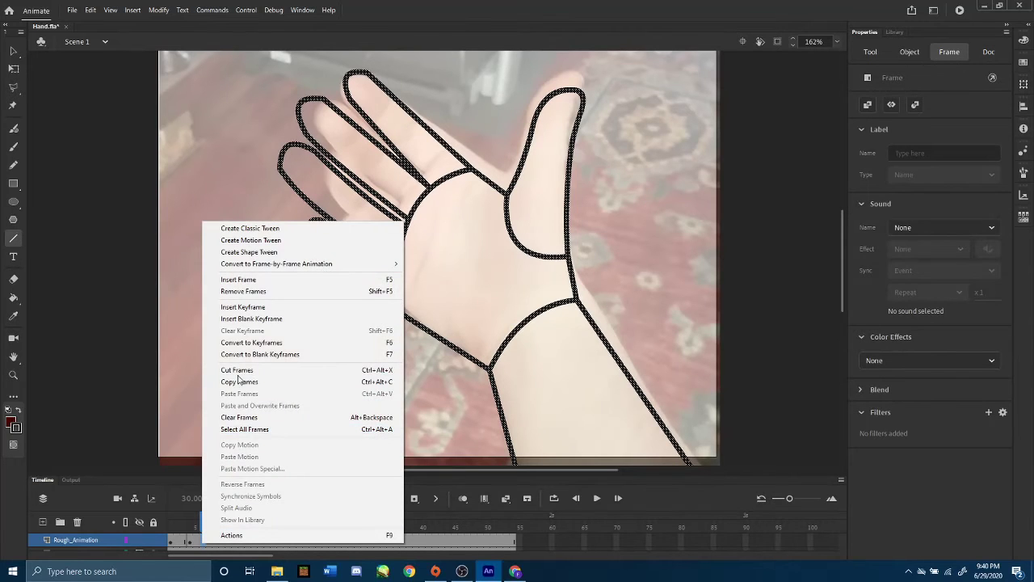
click(271, 327)
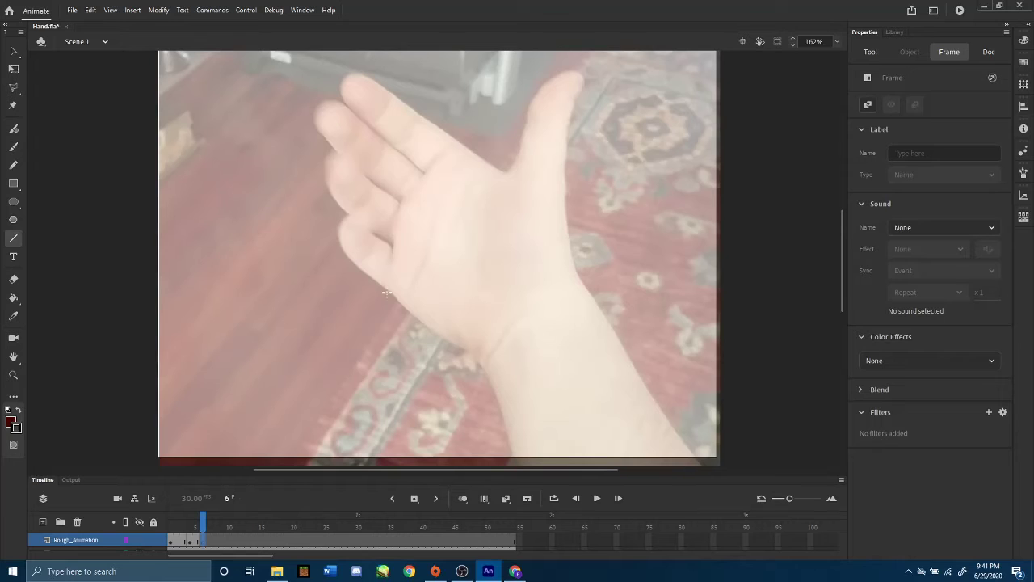
- Outline the palm at frame 6 with straight lines for the knuckles, wrist, thumb base and both sides
mouse_move(392, 291)
mouse_down()
mouse_move(412, 218)
mouse_move(463, 148)
mouse_up()
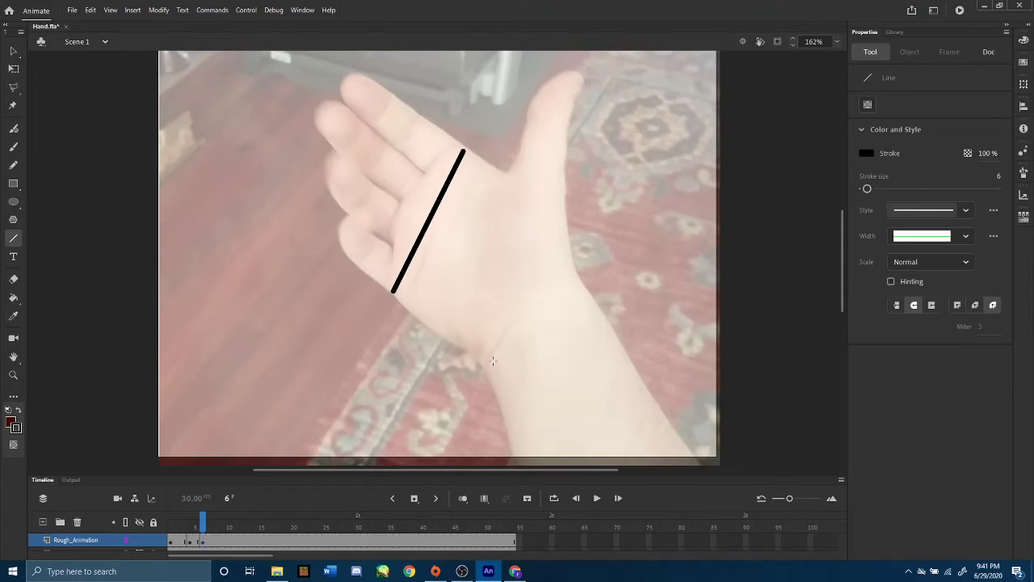
mouse_move(480, 362)
mouse_down()
mouse_move(565, 264)
mouse_move(574, 274)
mouse_up()
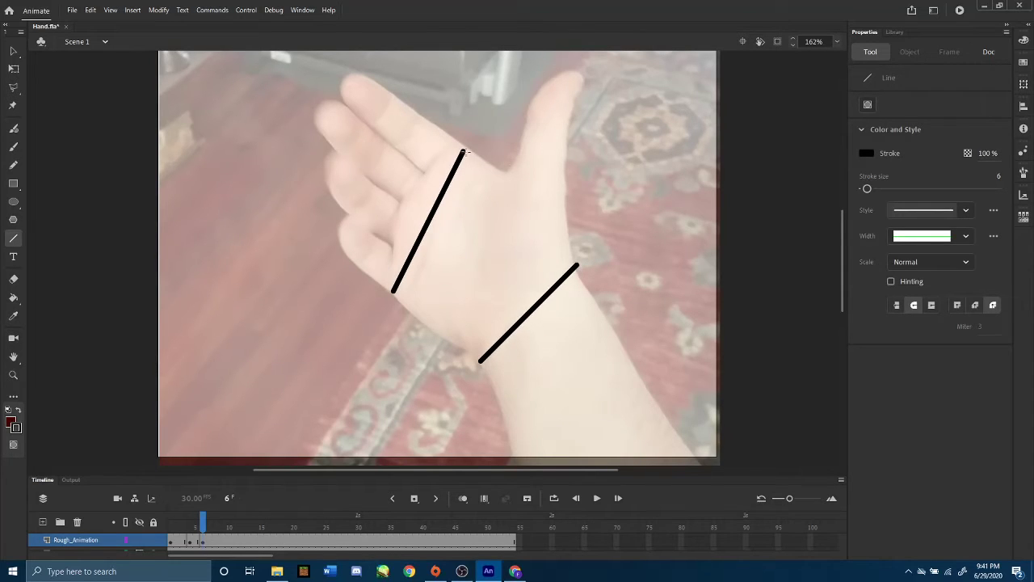
mouse_move(498, 168)
mouse_down()
mouse_move(542, 248)
mouse_move(569, 230)
mouse_move(579, 269)
mouse_up()
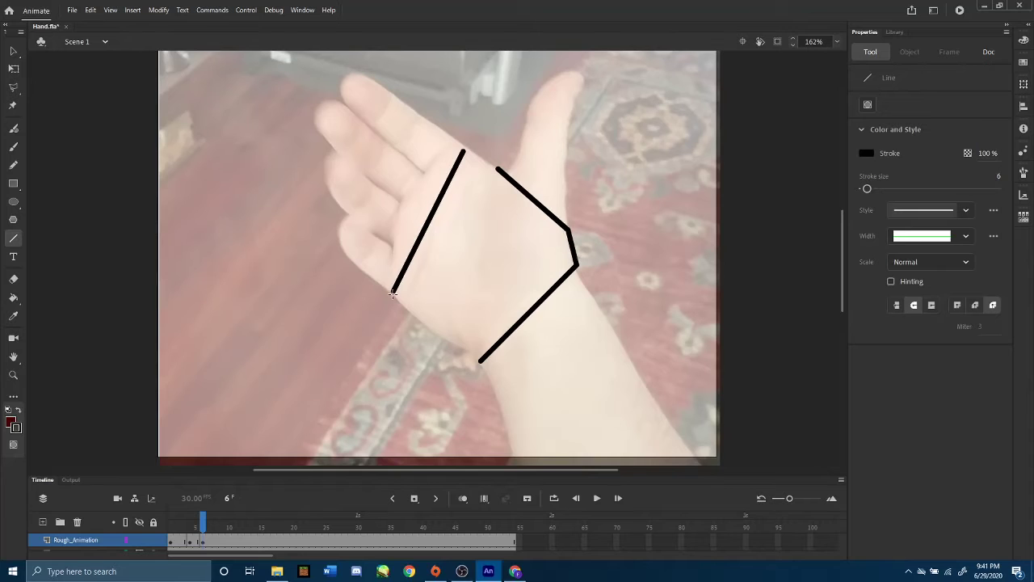
drag(393, 292, 473, 362)
mouse_move(463, 151)
mouse_down()
mouse_move(498, 168)
mouse_move(521, 228)
mouse_up()
- Bend the palm's thumb base, wrist, knuckle and side lines to match the reference, and close the corner at the wrist
click(13, 69)
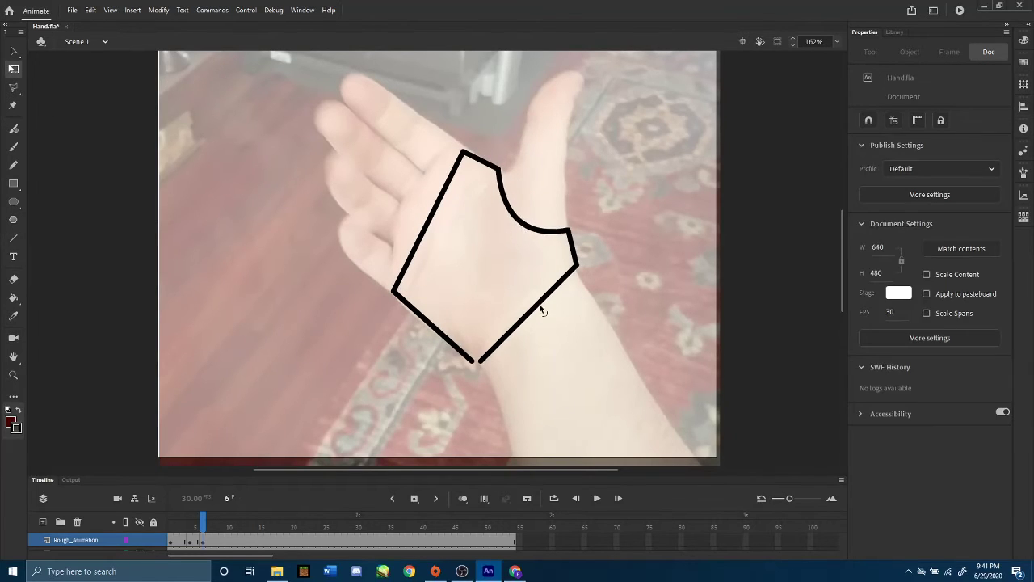
drag(540, 302, 571, 265)
drag(476, 160, 467, 155)
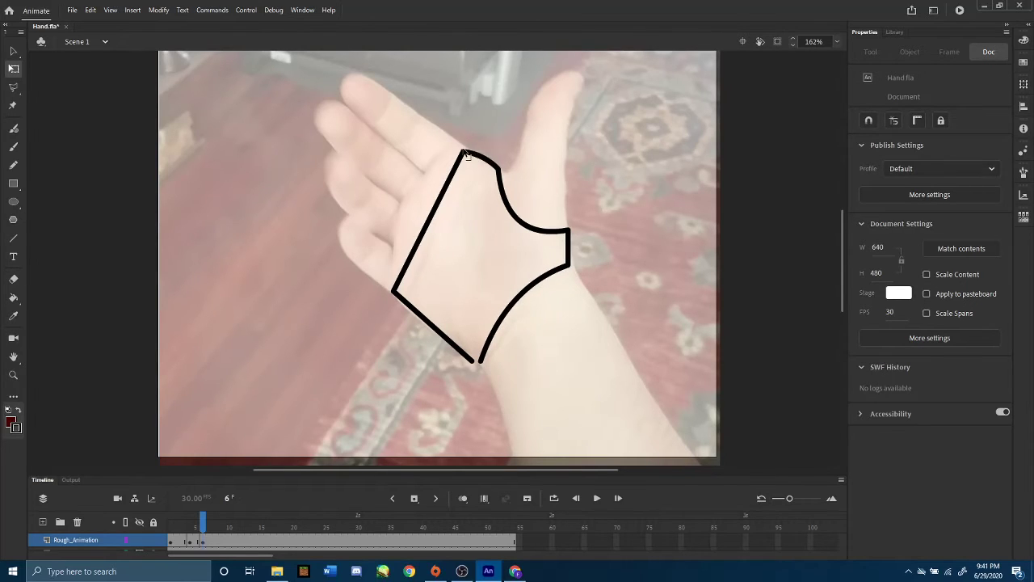
drag(397, 273, 391, 218)
drag(426, 319, 421, 324)
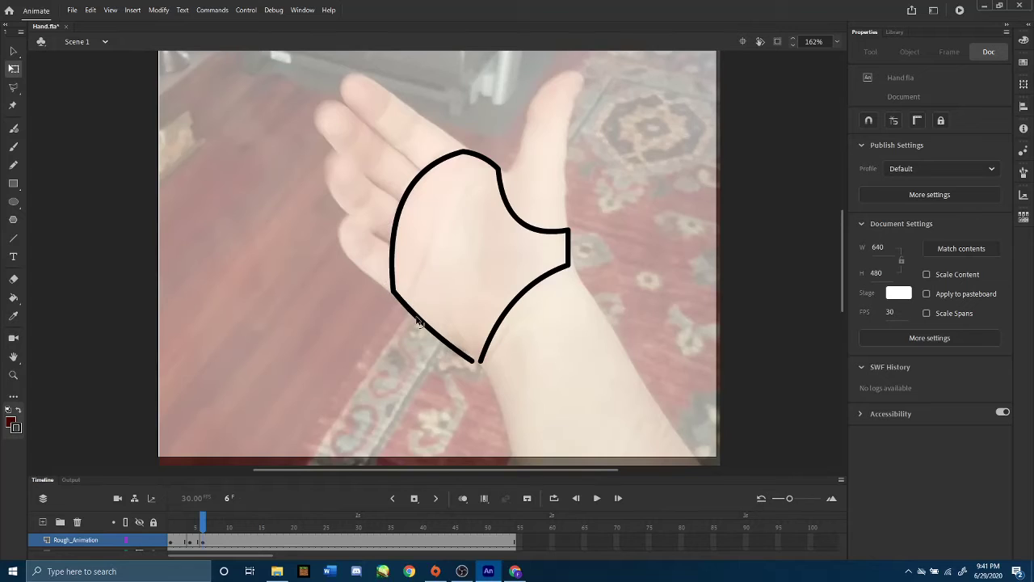
- Draw the curled pinky's outer edge, the short crease from the palm, and the outline of its folded tip
click(13, 237)
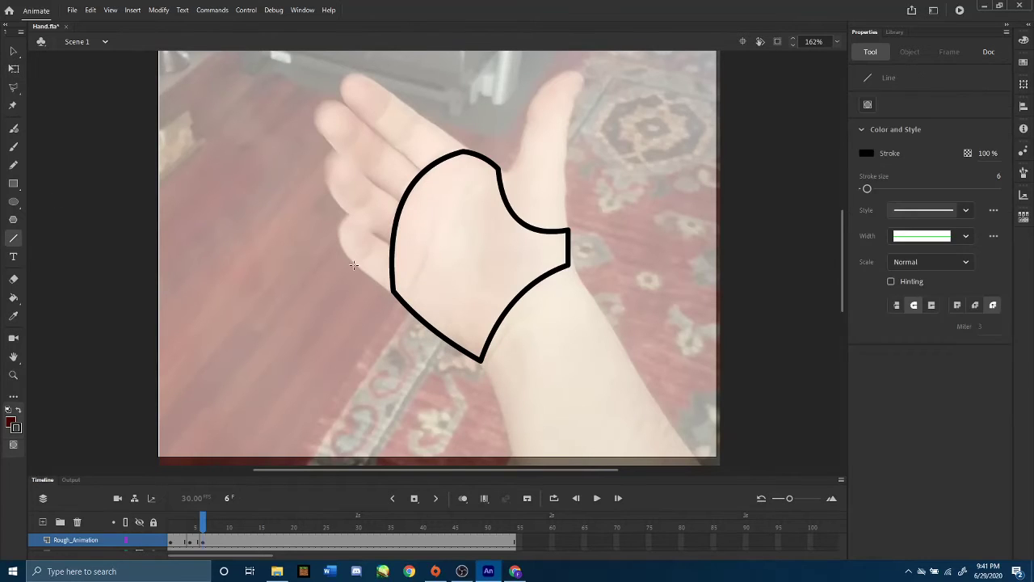
mouse_move(376, 281)
mouse_down()
mouse_move(347, 257)
mouse_move(393, 246)
mouse_up()
key(v)
click(66, 186)
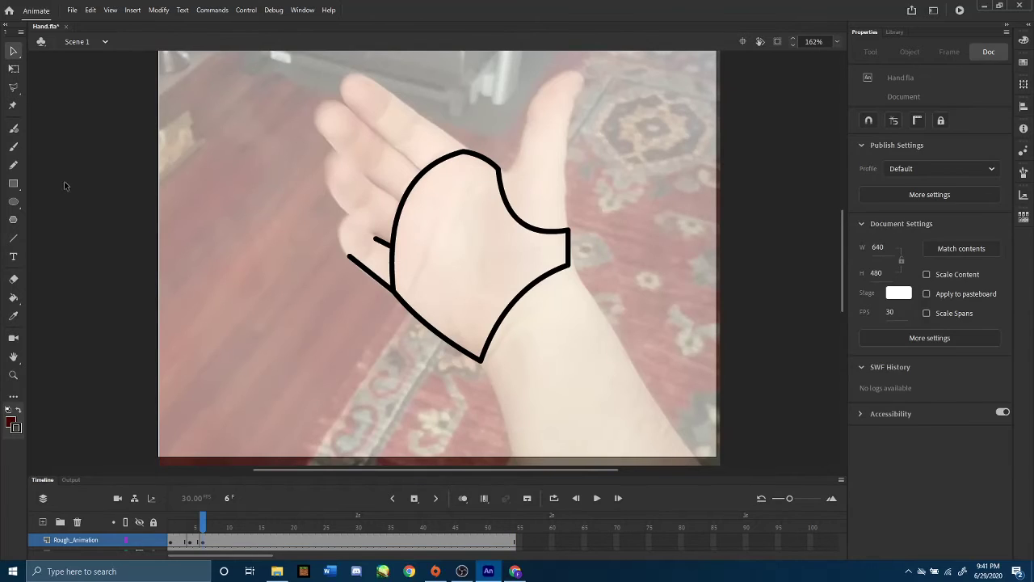
click(14, 238)
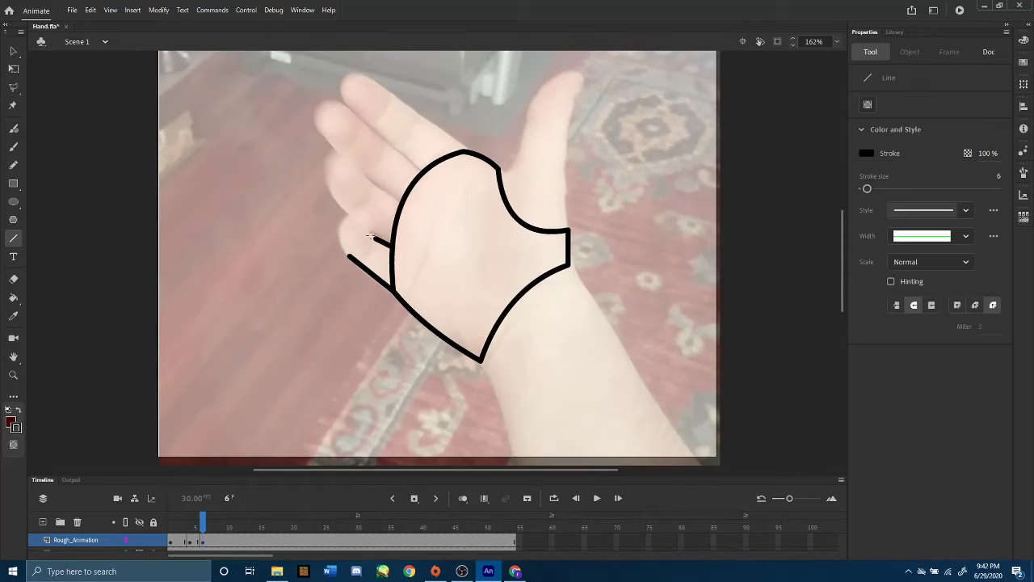
mouse_move(347, 239)
mouse_down()
mouse_move(387, 218)
mouse_move(371, 246)
mouse_move(378, 228)
mouse_move(366, 216)
mouse_move(349, 213)
mouse_move(330, 230)
mouse_up()
click(14, 68)
click(13, 237)
drag(330, 230, 348, 256)
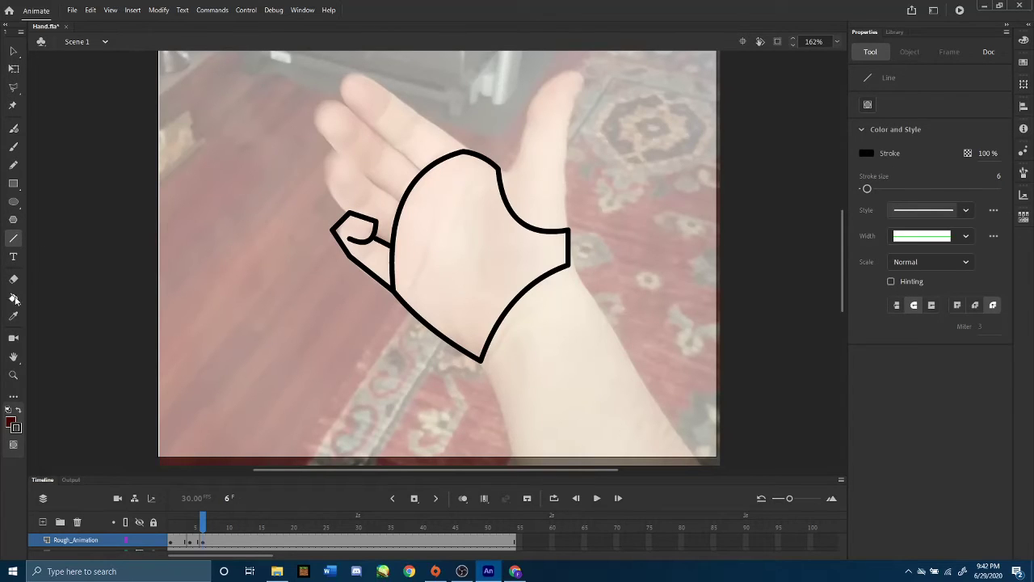
- Bend the pinky's folded tip into a rounded curl, and undo the last adjustment to the curl's inner end
key(a)
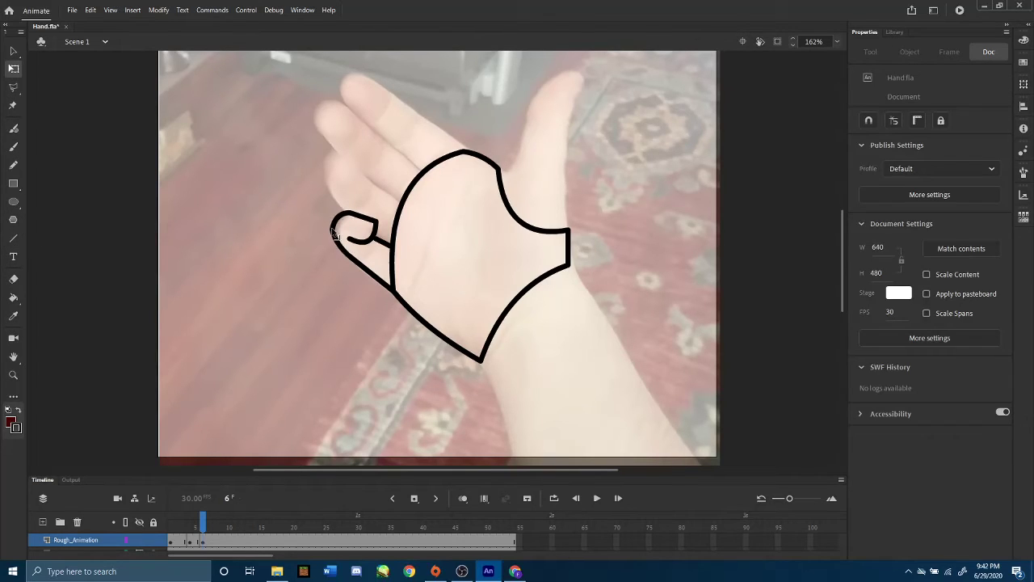
drag(332, 230, 378, 230)
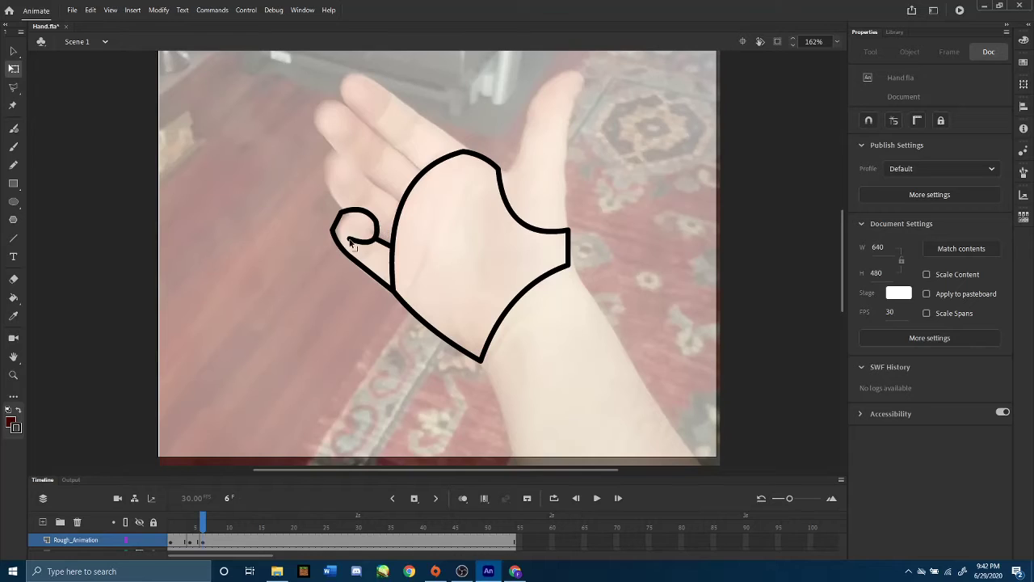
drag(349, 240, 338, 240)
key(ctrl+z)
- Draw the curled ring finger above the pinky with connected lines, and bend them into a rounded, inward-curling tip
click(14, 240)
mouse_move(343, 210)
mouse_down()
mouse_move(325, 186)
mouse_move(331, 151)
mouse_move(369, 150)
mouse_move(368, 181)
mouse_move(340, 190)
mouse_move(400, 202)
mouse_up()
click(13, 69)
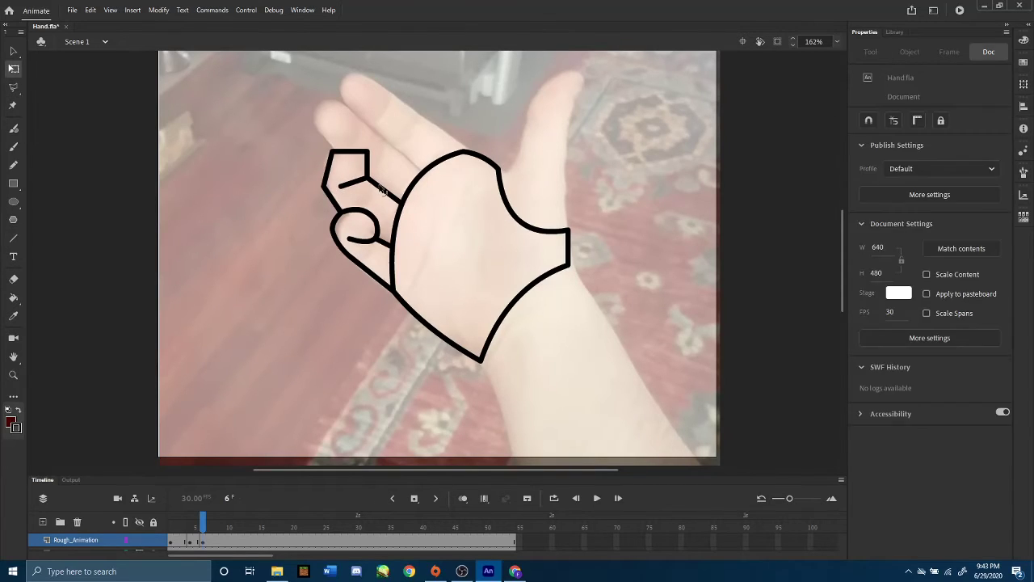
drag(327, 167, 356, 192)
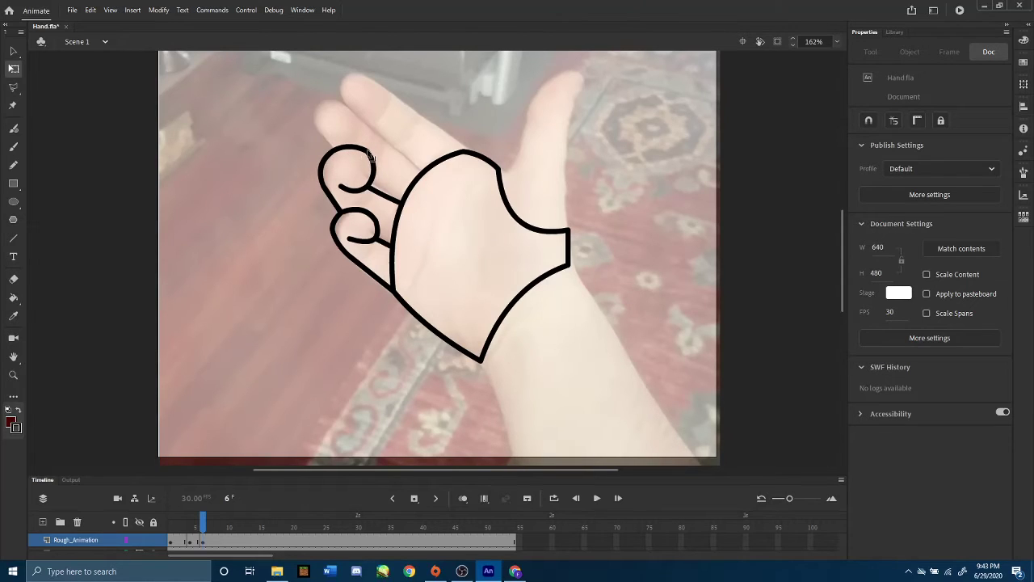
drag(368, 151, 332, 177)
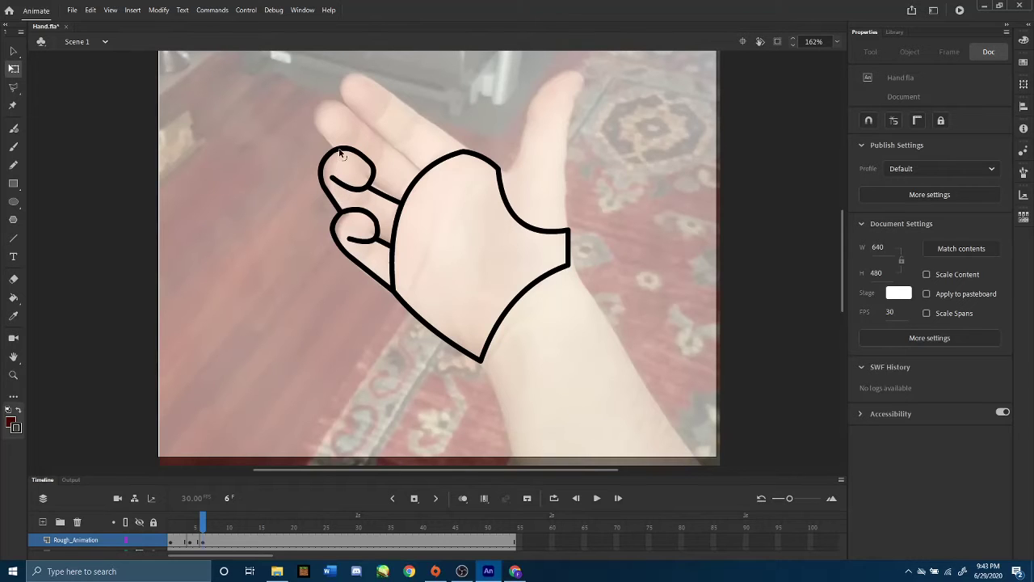
mouse_move(202, 524)
mouse_down()
mouse_move(183, 524)
mouse_move(202, 524)
mouse_up()
- Outline the middle and index fingers with connected straight lines from the ring finger to the palm's knuckle corner
click(14, 237)
mouse_move(331, 144)
mouse_down()
mouse_move(313, 126)
mouse_move(321, 107)
mouse_move(348, 107)
mouse_move(420, 169)
mouse_up()
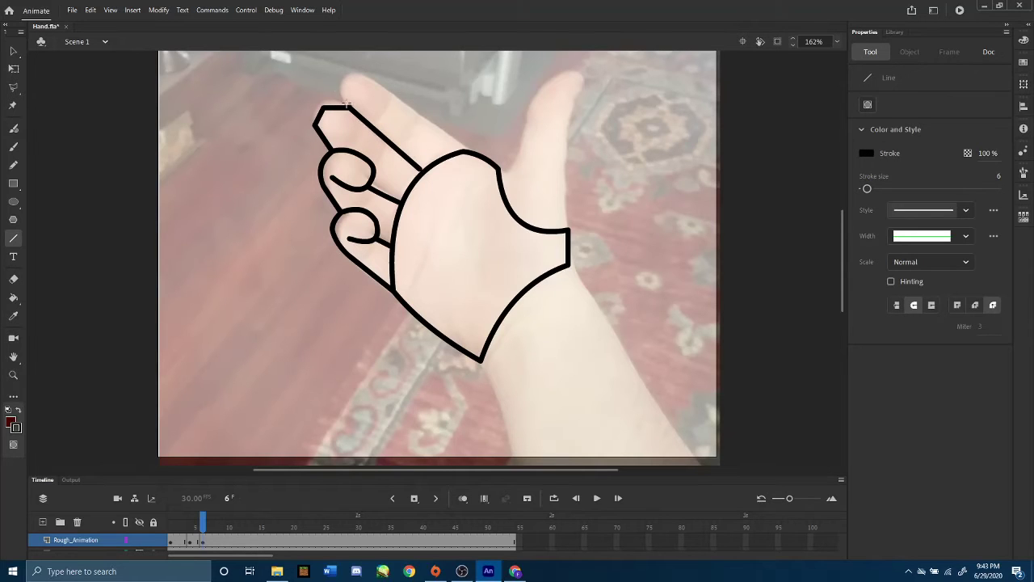
mouse_move(348, 106)
mouse_down()
mouse_move(340, 81)
mouse_move(376, 81)
mouse_move(465, 152)
mouse_up()
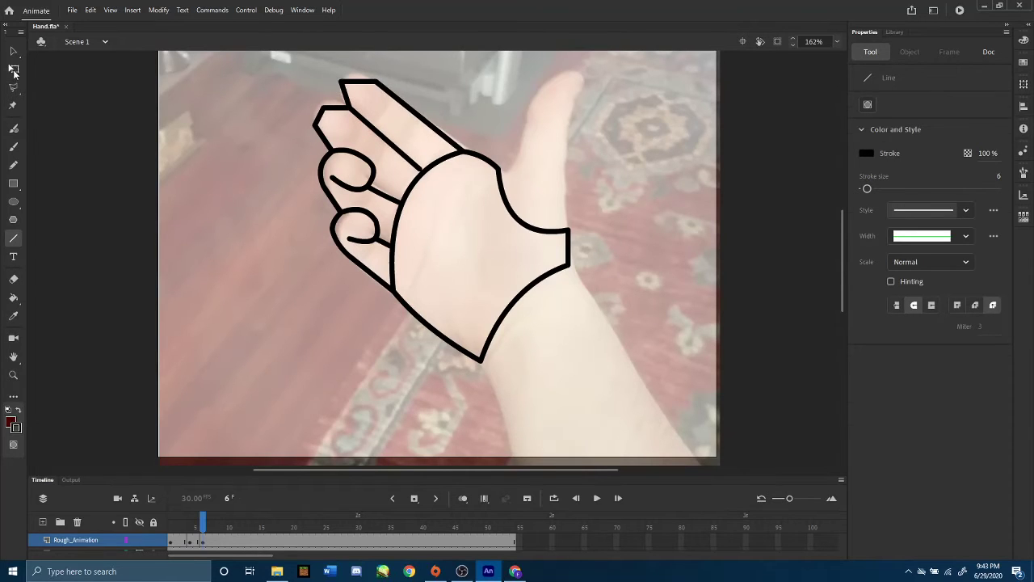
- Round the middle finger's tip and adjust its corners to the reference
click(14, 71)
mouse_move(319, 116)
mouse_down()
mouse_move(337, 103)
mouse_move(323, 99)
mouse_up()
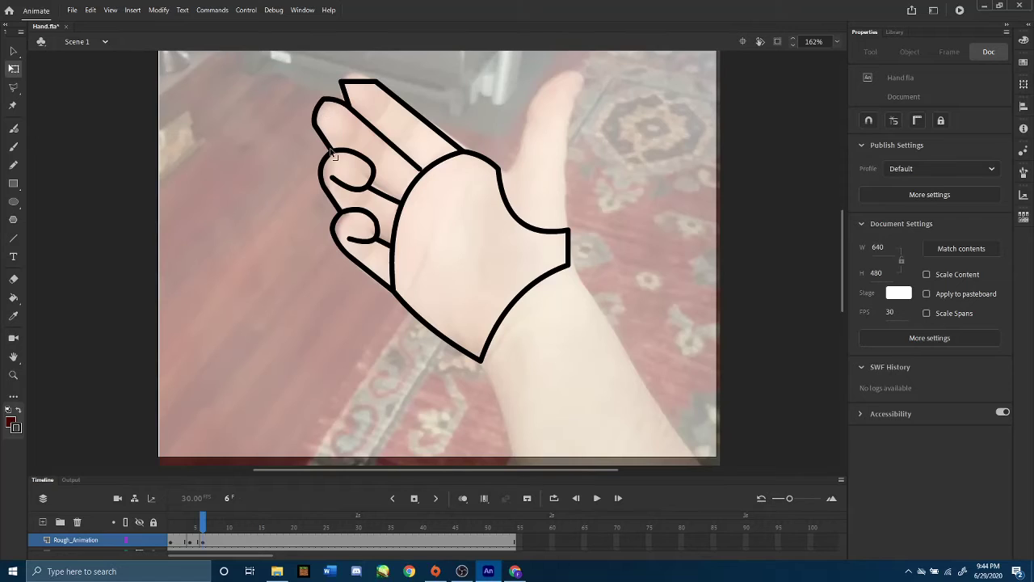
drag(330, 150, 332, 150)
drag(324, 99, 318, 105)
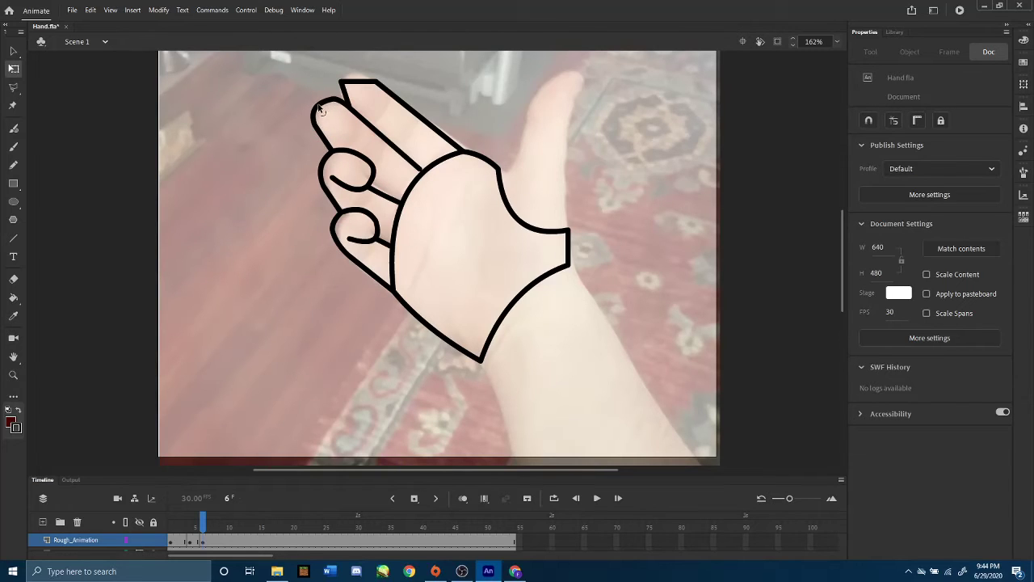
- Round the index finger's tip and bend its edges to follow the reference finger
click(425, 187)
drag(345, 94, 341, 95)
drag(359, 82, 356, 67)
drag(413, 114, 410, 118)
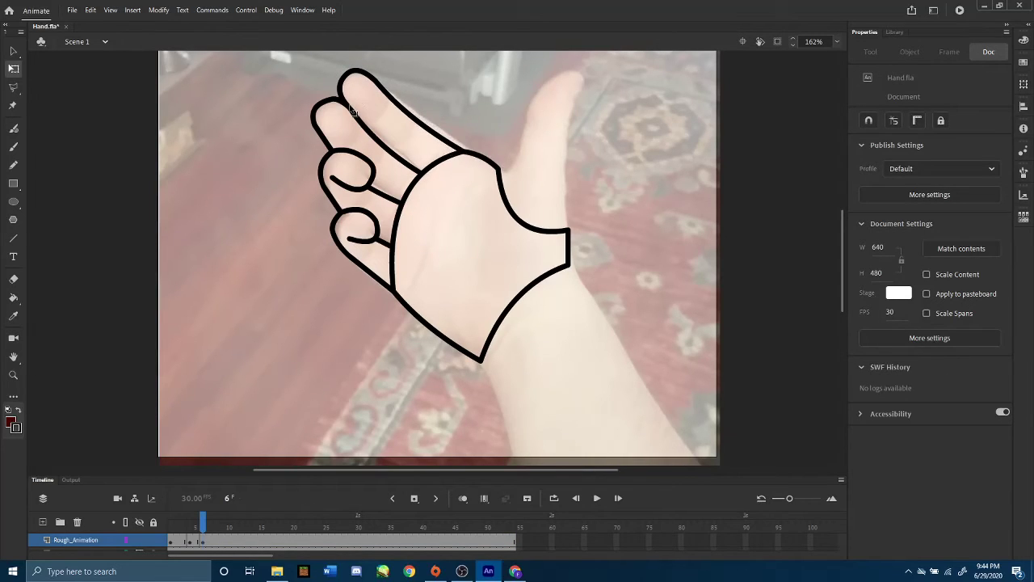
click(13, 238)
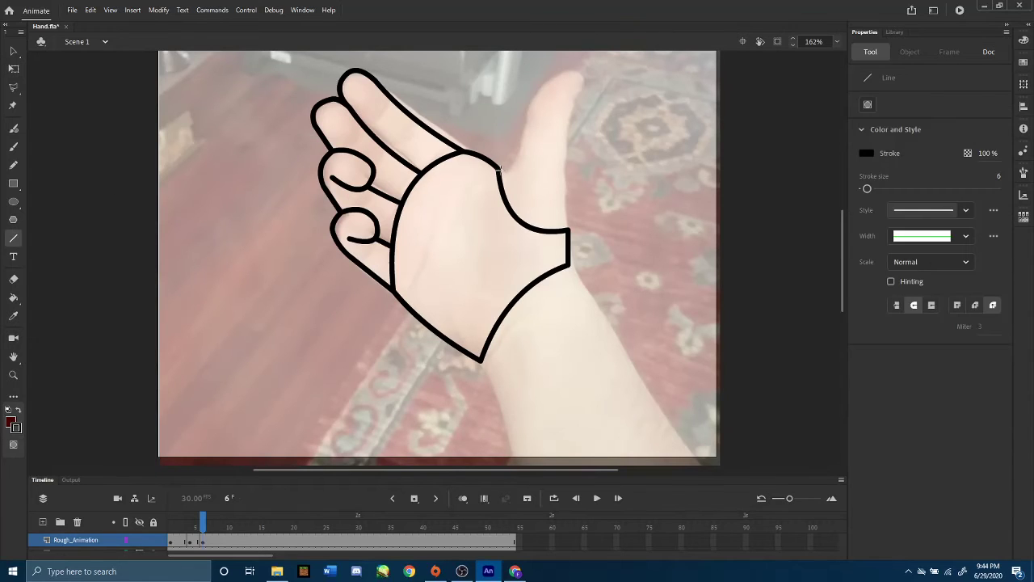
- Outline the raised thumb with connected lines above the palm's thumb-side curve, and bend them to match the reference
mouse_move(500, 168)
mouse_down()
mouse_move(578, 77)
mouse_move(566, 134)
mouse_move(568, 232)
mouse_up()
key(a)
drag(549, 99, 584, 86)
drag(569, 168, 562, 174)
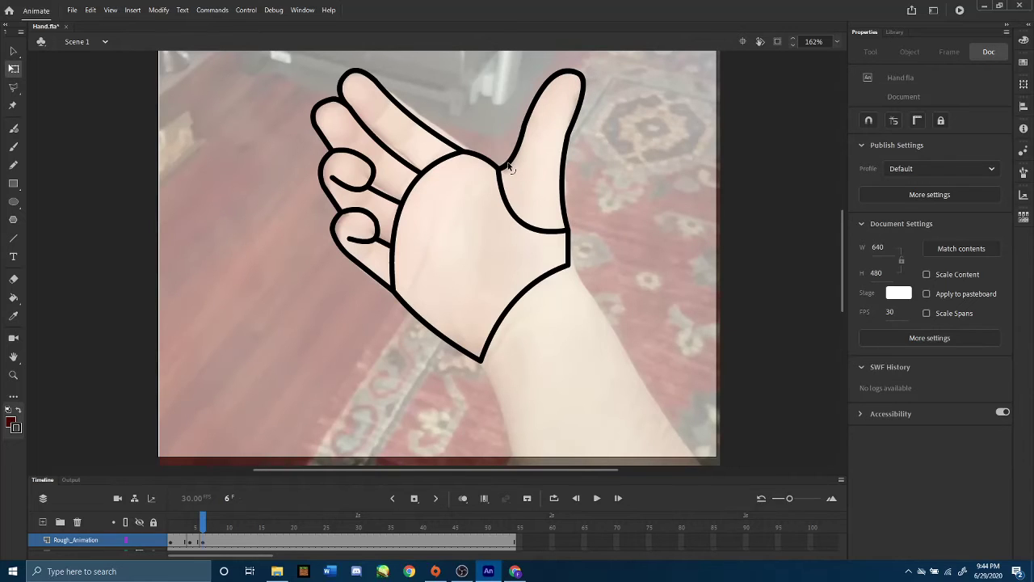
- Reposition the corner where the thumb meets the palm, and fine-tune the index finger's tip and base corners to the reference
drag(498, 169, 506, 171)
click(437, 131)
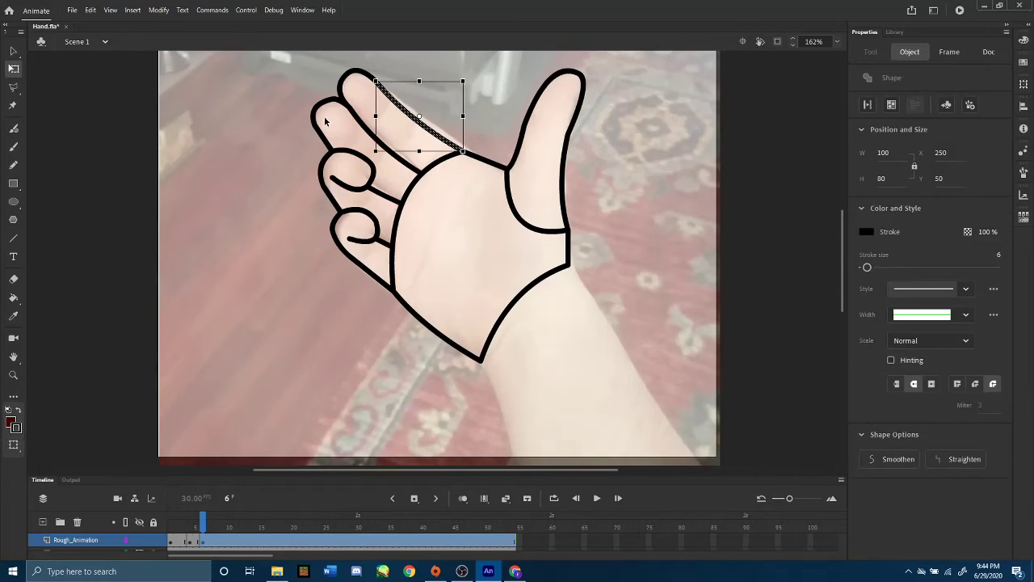
click(499, 123)
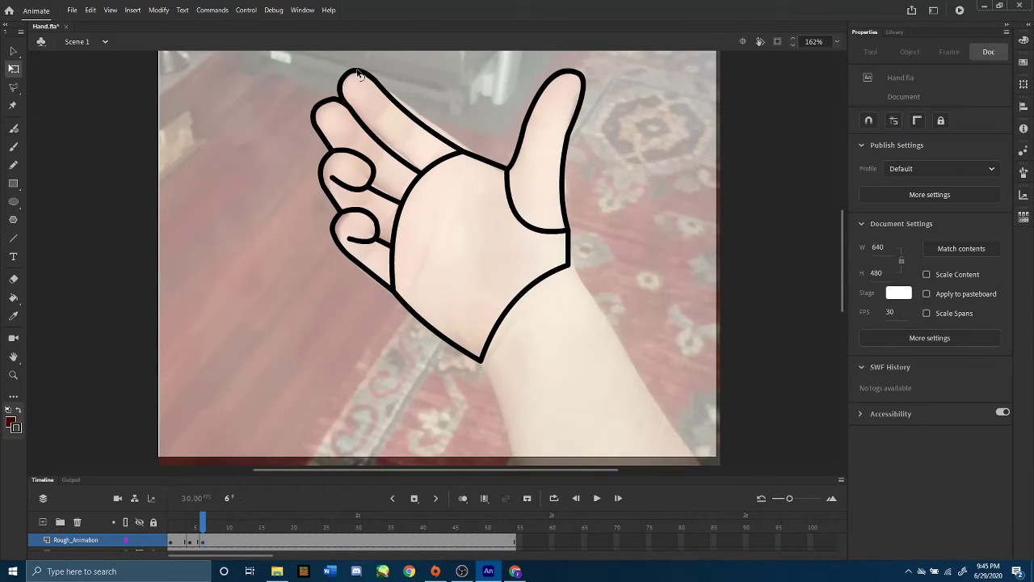
drag(377, 83, 382, 89)
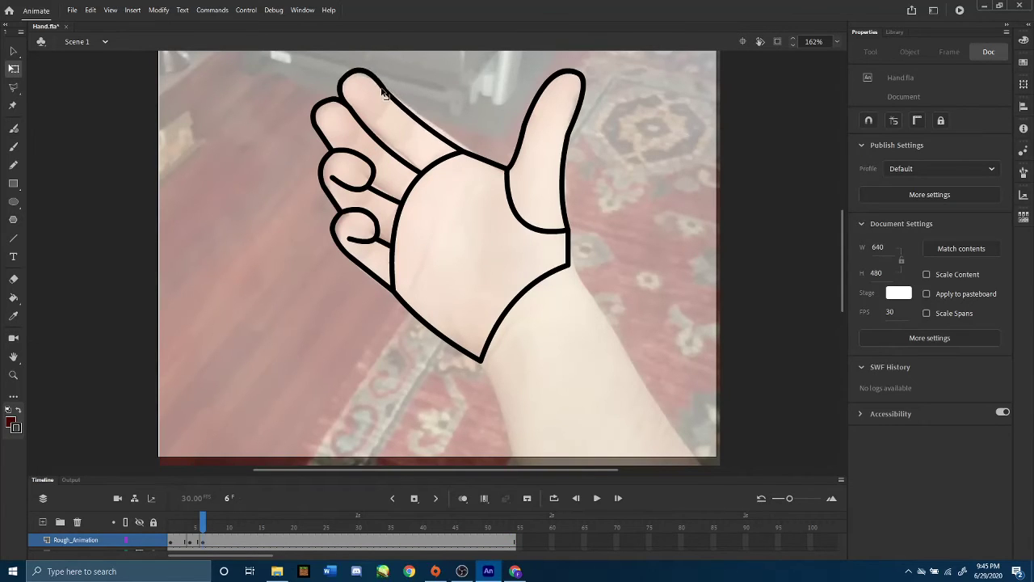
drag(465, 152, 462, 151)
- Draw two straight forearm edges from the wrist corners down to the lower edge of the stage
click(13, 238)
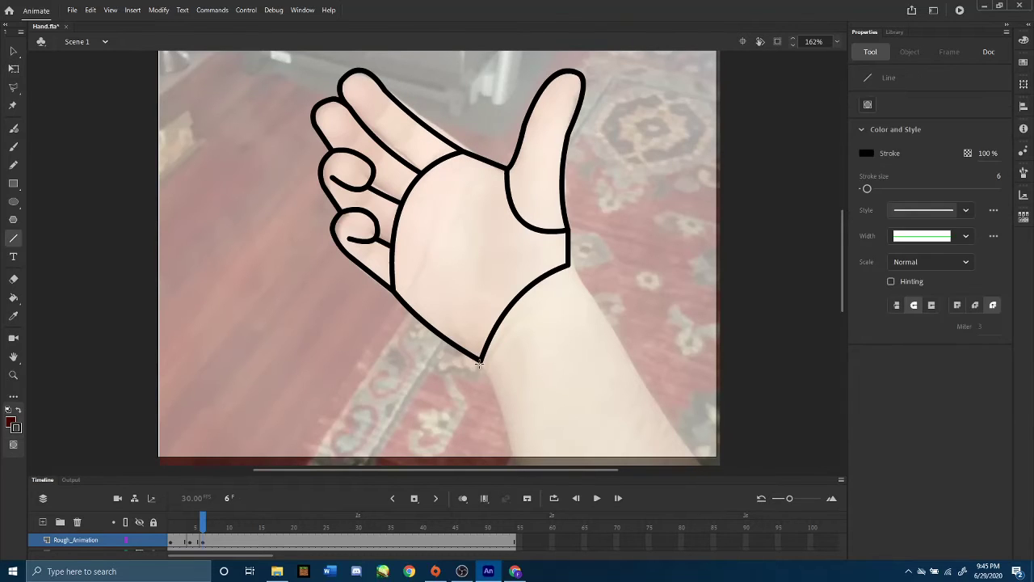
drag(482, 361, 514, 458)
drag(568, 265, 700, 463)
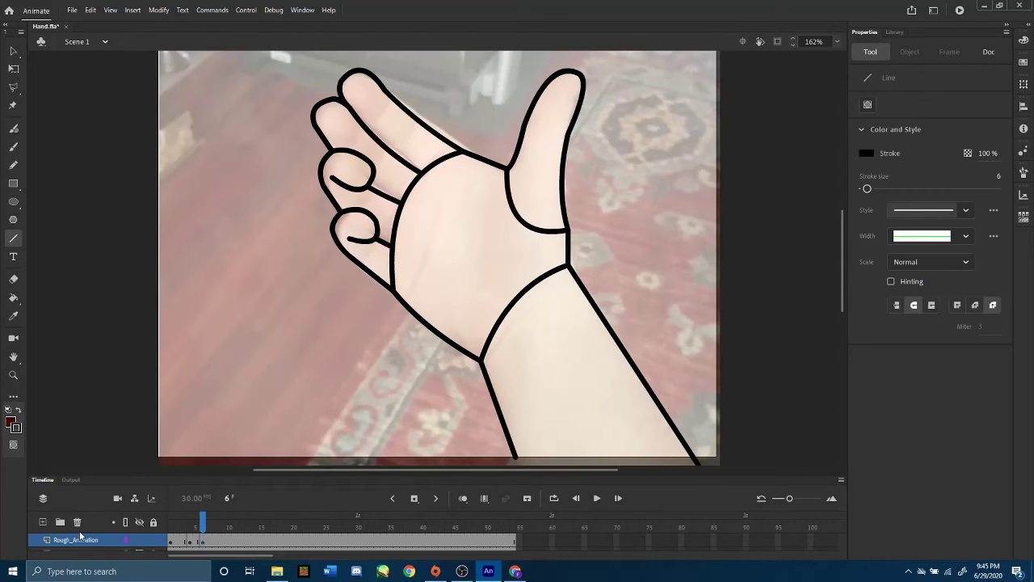
- Hide the Video_Reference layer and scrub the timeline to frame 8 to review the line drawing alone
scroll(88, 542, down, 1)
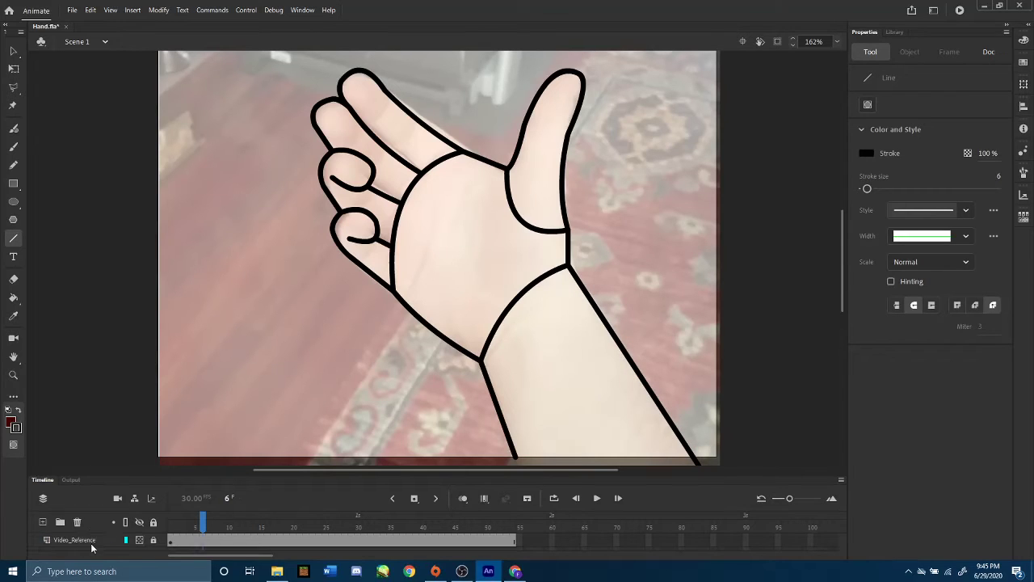
click(139, 539)
scroll(741, 554, up, 1)
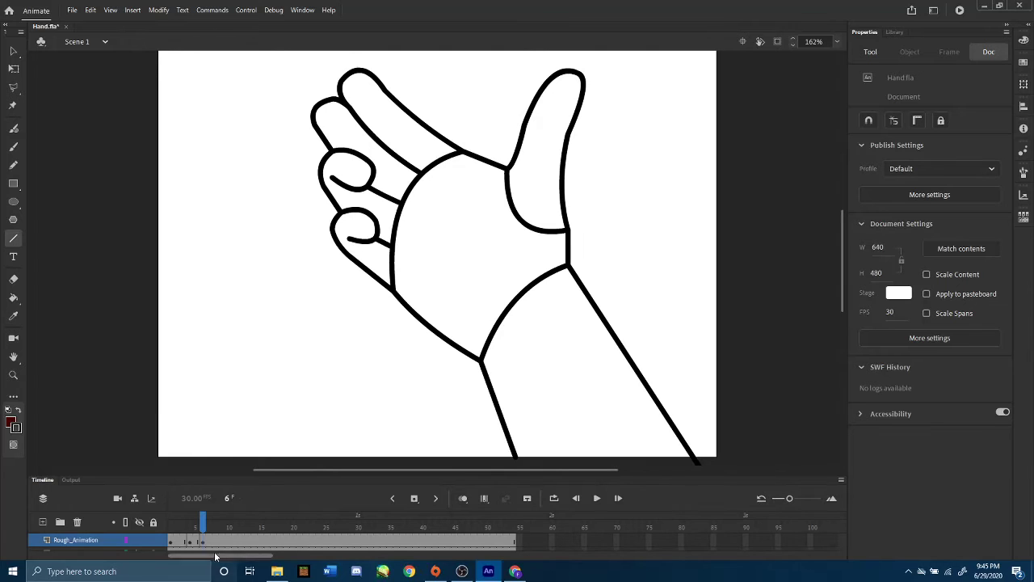
mouse_move(202, 523)
mouse_down()
mouse_move(161, 523)
mouse_move(217, 514)
mouse_move(157, 505)
mouse_move(214, 500)
mouse_move(180, 494)
mouse_move(204, 485)
mouse_move(192, 481)
mouse_move(202, 473)
mouse_move(185, 470)
mouse_move(208, 467)
mouse_move(184, 464)
mouse_move(219, 450)
mouse_move(171, 457)
mouse_move(215, 459)
mouse_up()
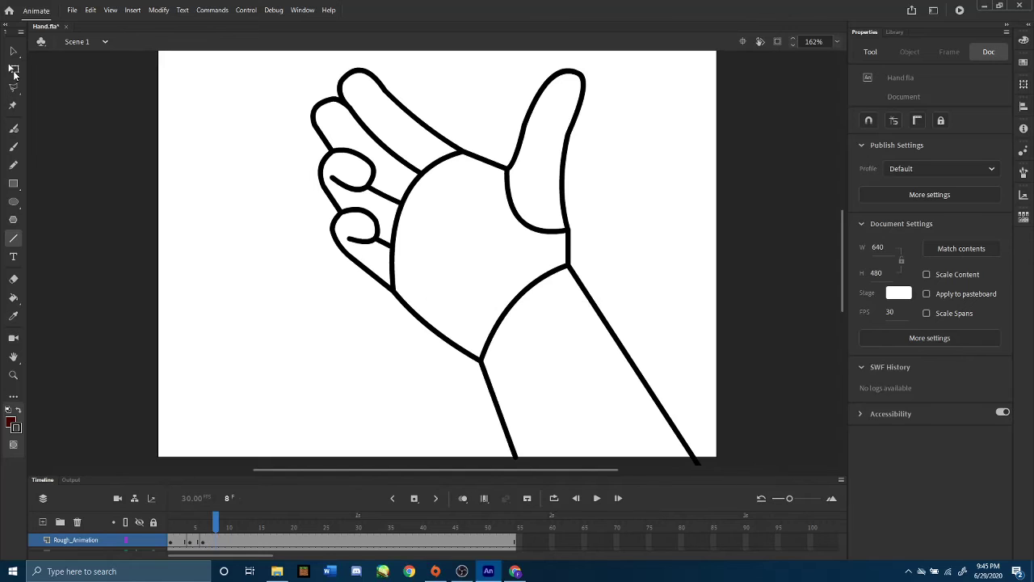
key(XF86AudioLowerVolume)
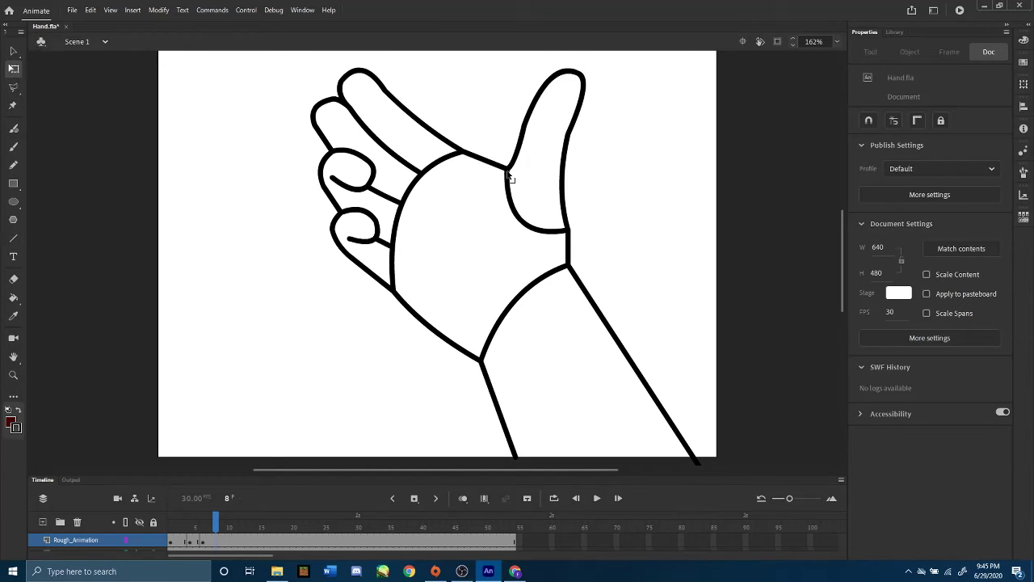
- Shift the corner between thumb and index finger toward the palm on frame 6's drawing, and adjust the same corner on frame 4
drag(507, 170, 499, 171)
drag(215, 523, 190, 522)
drag(508, 189, 499, 190)
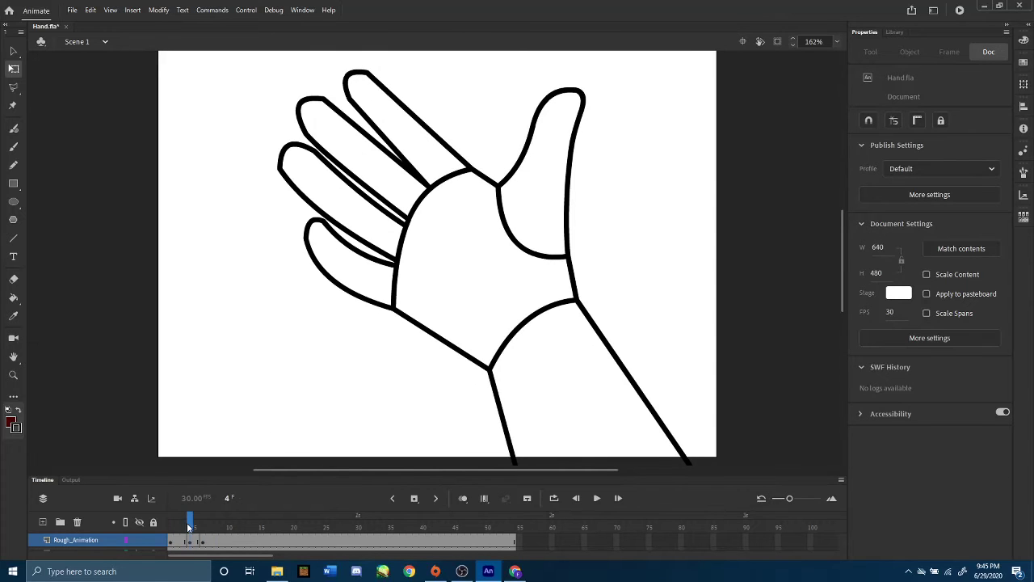
mouse_move(189, 527)
mouse_down()
mouse_move(171, 525)
mouse_move(218, 525)
mouse_move(194, 523)
mouse_up()
drag(491, 178, 508, 194)
mouse_move(197, 524)
mouse_down()
mouse_move(171, 525)
mouse_move(192, 522)
mouse_up()
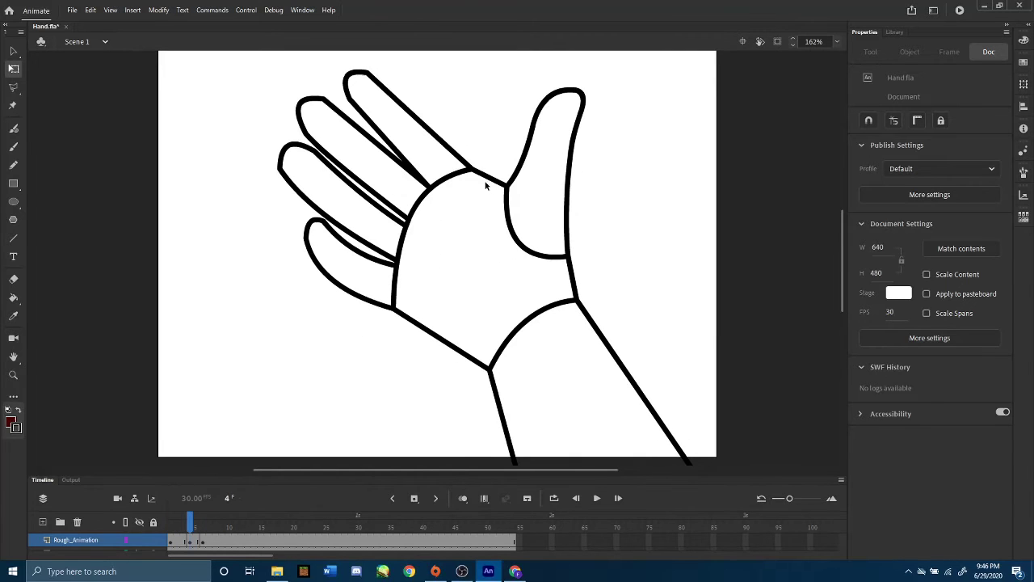
- Play the rough animation from frame 1 to check the motion, and stop playback
click(172, 539)
click(540, 85)
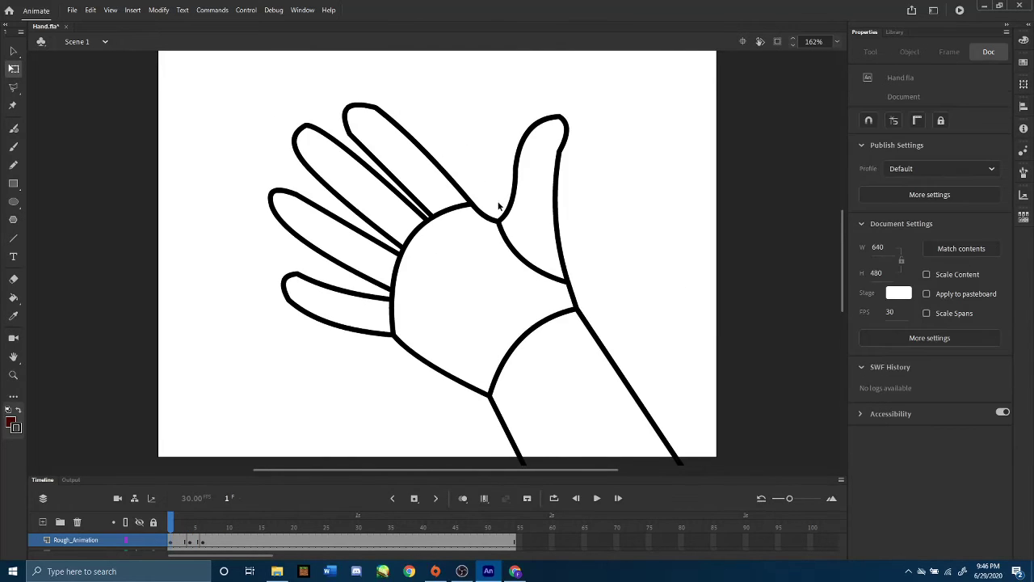
click(596, 497)
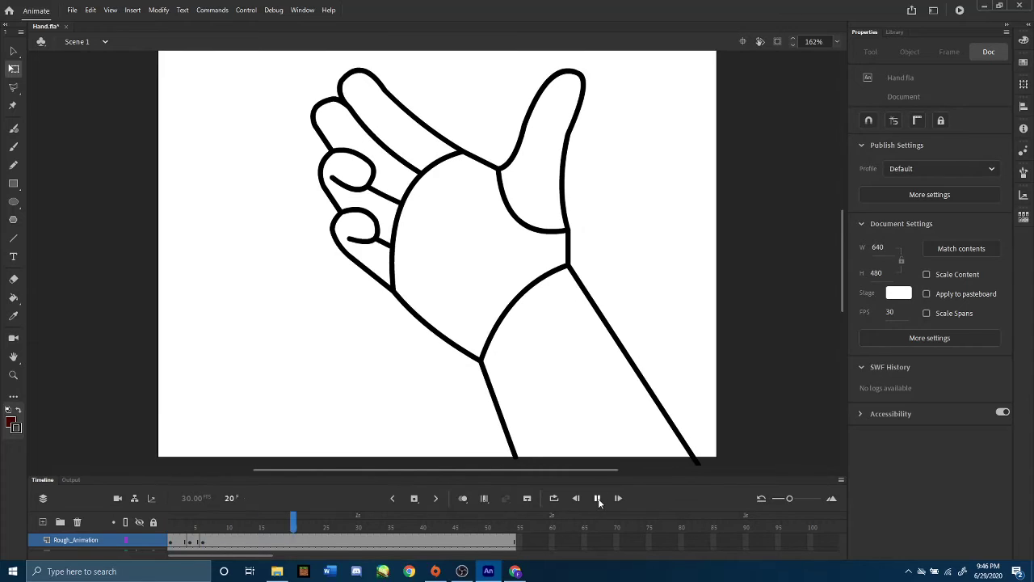
click(597, 498)
- Show the video reference again and insert a blank keyframe at frame 8 on the visible Rough_Animation layer
click(202, 523)
click(139, 541)
click(139, 552)
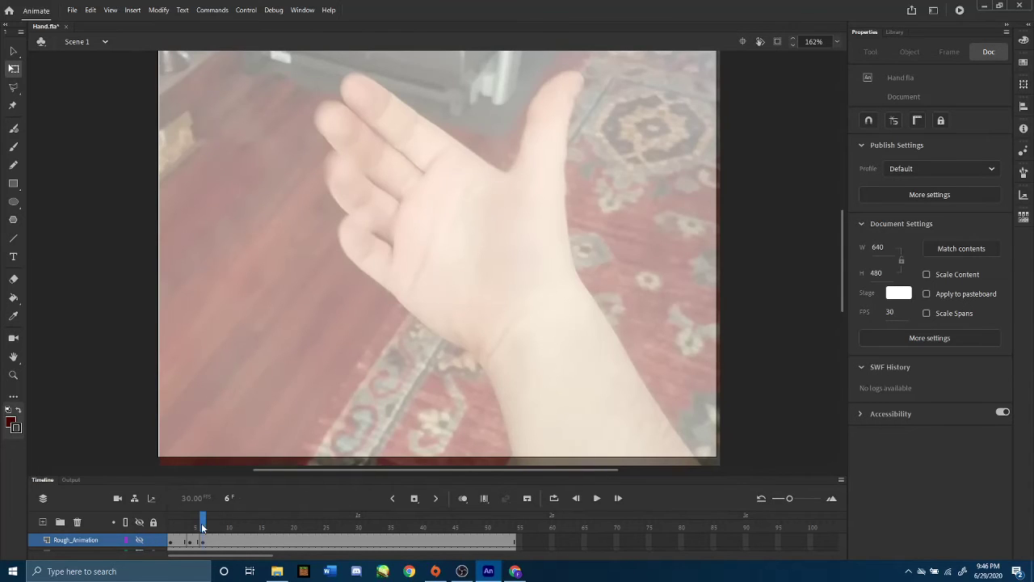
drag(202, 524, 217, 523)
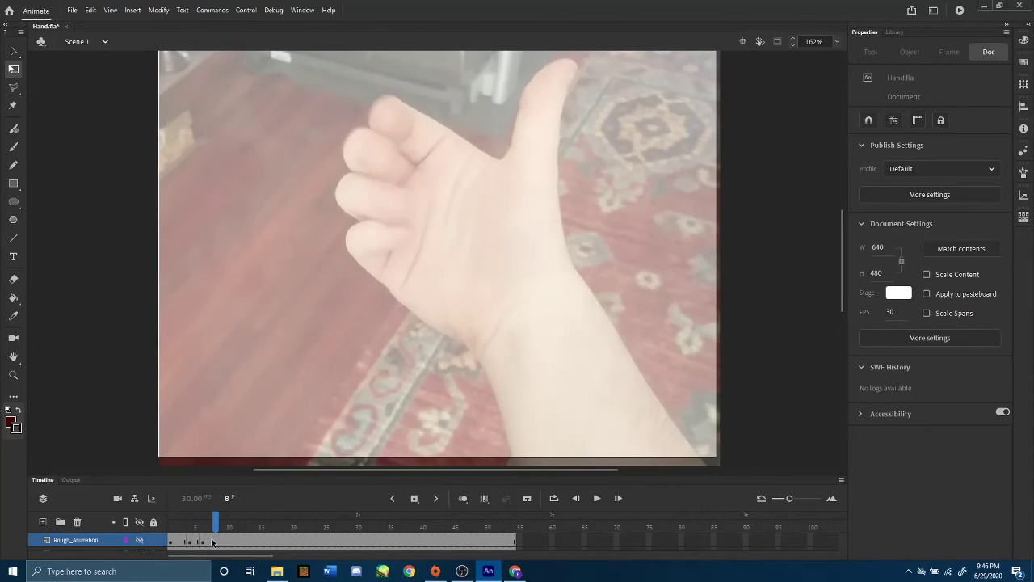
right_click(215, 541)
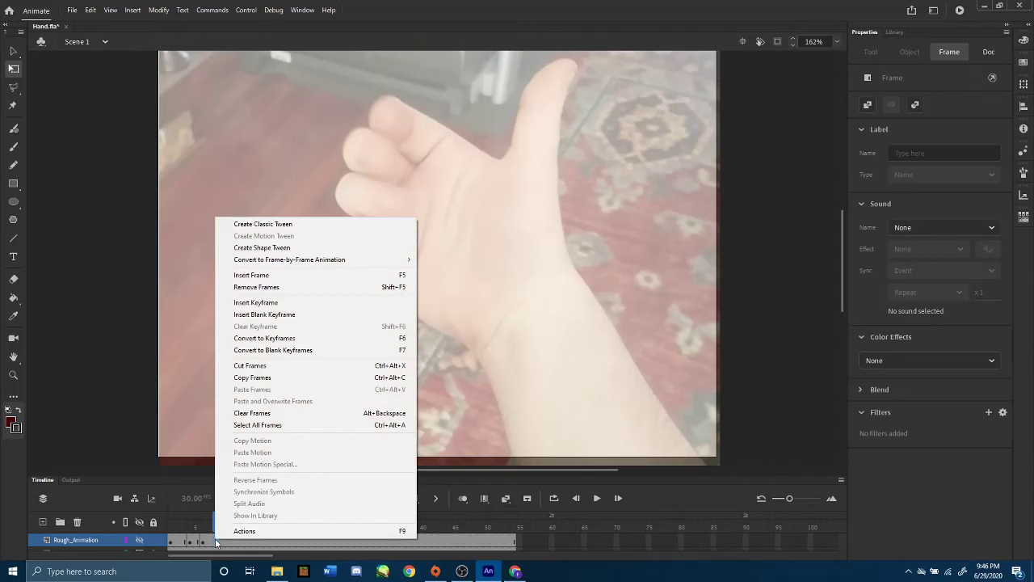
click(269, 314)
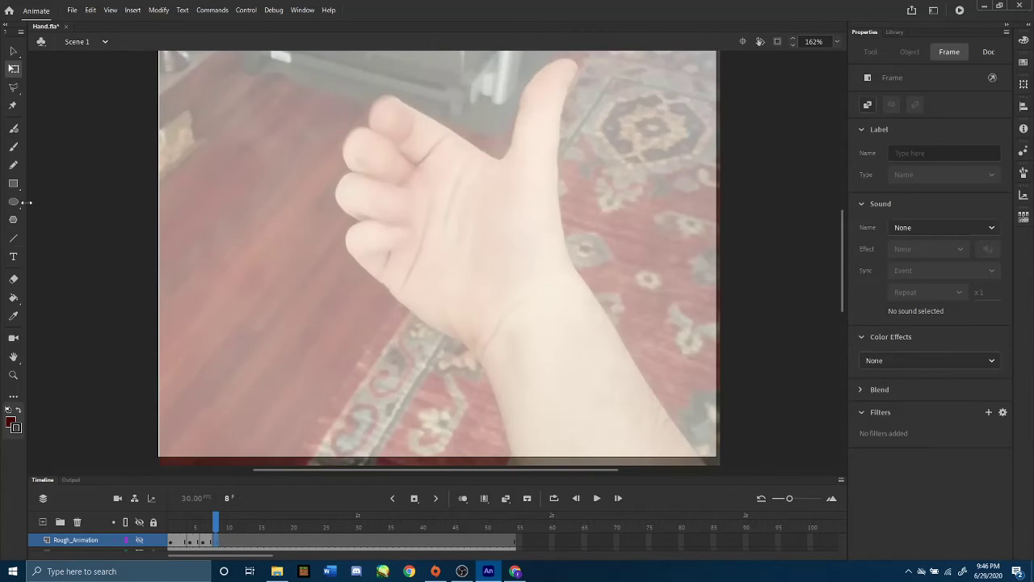
key(n)
click(141, 542)
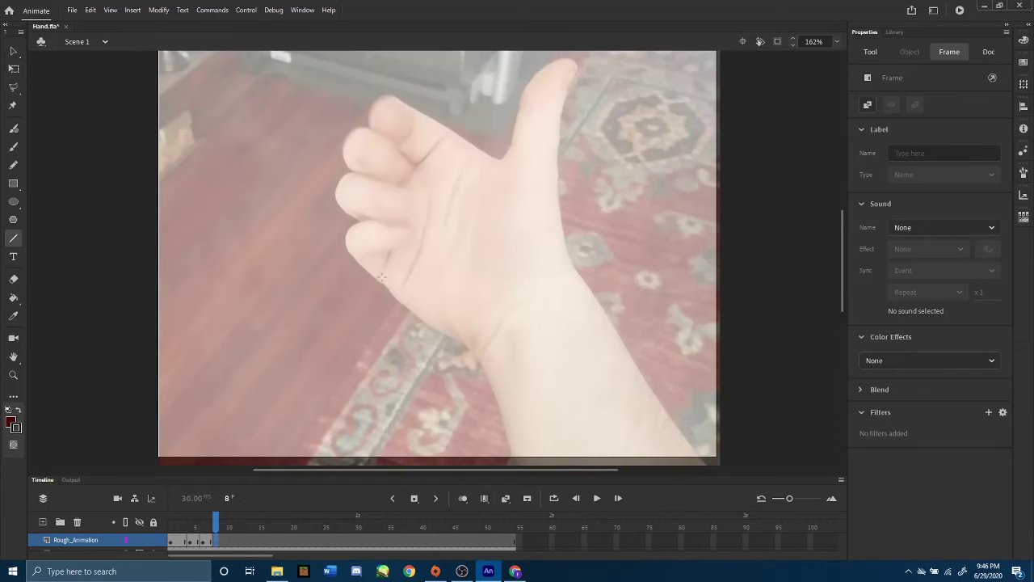
- Draw a line along the knuckles from the pinky's base to the index finger's base, bend it outward, and align its lower end
drag(380, 279, 455, 135)
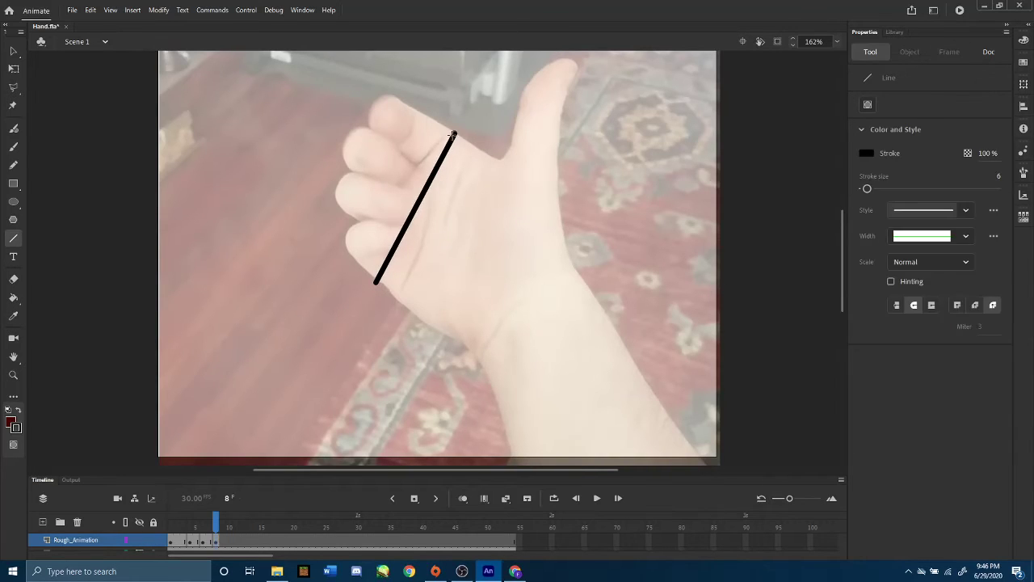
click(13, 68)
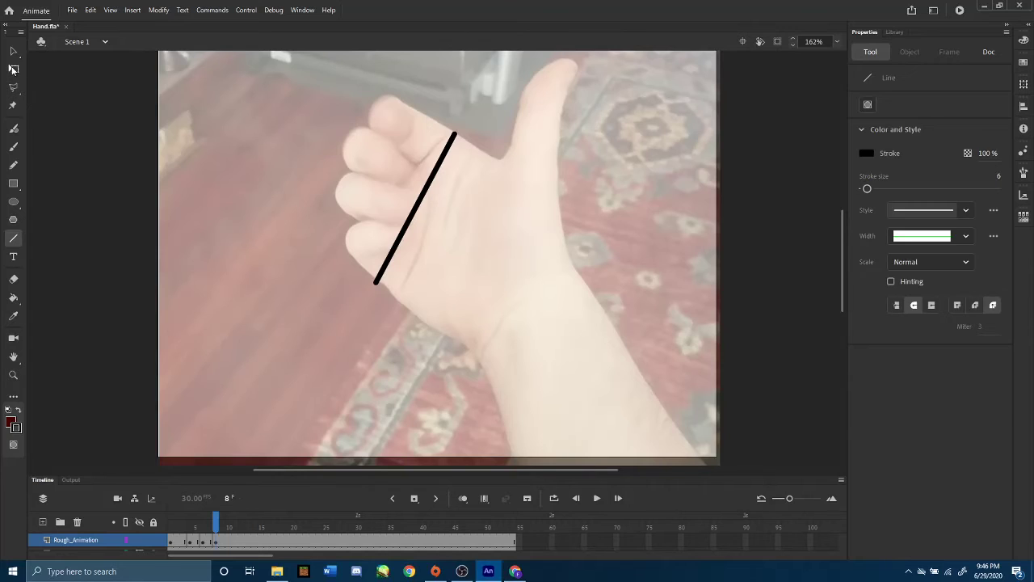
drag(412, 223, 397, 208)
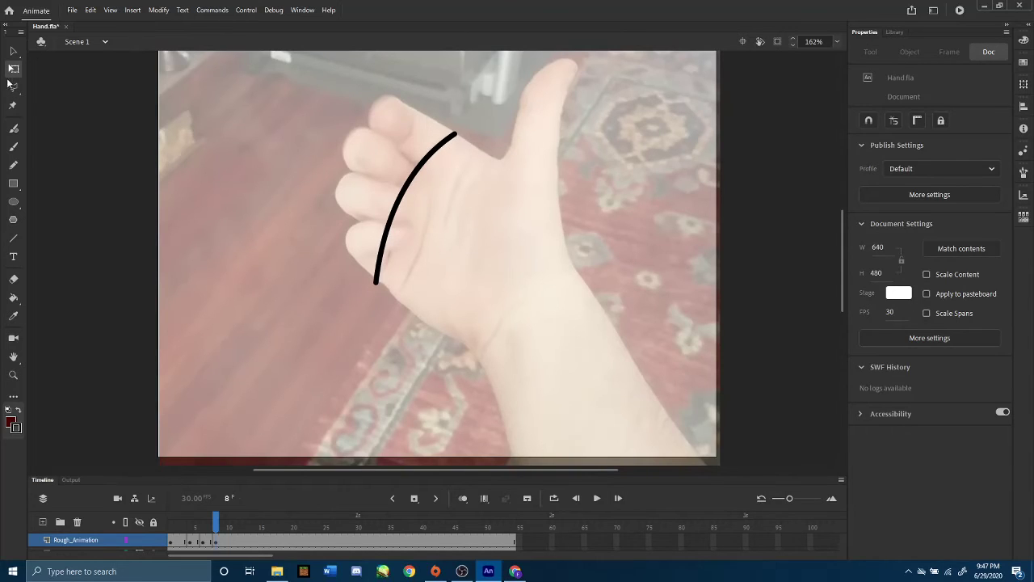
drag(379, 284, 385, 282)
- Close the palm outline with connected lines through the thumb and wrist corners, and bend its outer and thumb-side edges
key(n)
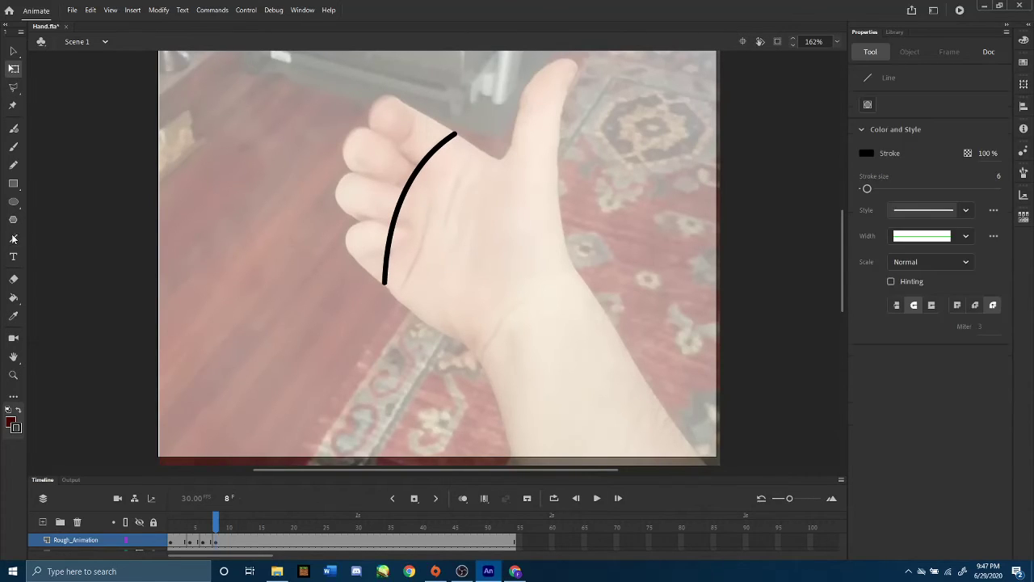
mouse_move(454, 132)
mouse_down()
mouse_move(503, 162)
mouse_move(490, 151)
mouse_up()
mouse_move(489, 151)
mouse_down()
mouse_move(561, 224)
mouse_move(571, 268)
mouse_move(480, 353)
mouse_move(384, 283)
mouse_up()
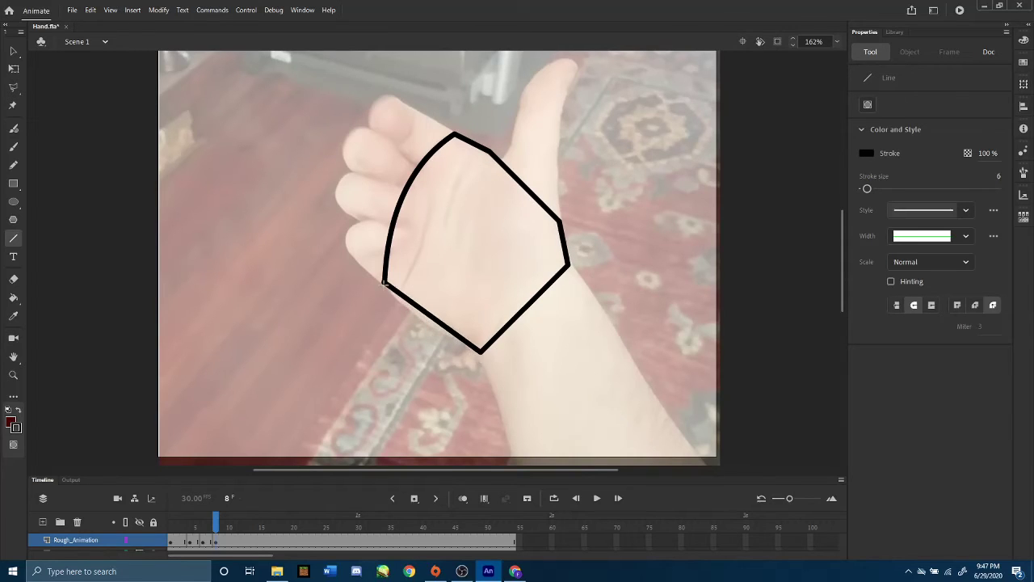
drag(434, 320, 429, 324)
drag(523, 183, 503, 209)
- Outline the thumb with connected lines from the palm's thumb-side corners, and bend its tip and outer edge
mouse_move(489, 151)
mouse_down()
mouse_move(489, 160)
mouse_move(559, 65)
mouse_move(560, 221)
mouse_up()
click(13, 239)
click(13, 68)
mouse_move(540, 82)
mouse_down()
mouse_move(543, 73)
mouse_move(576, 71)
mouse_move(560, 105)
mouse_up()
drag(559, 176, 549, 181)
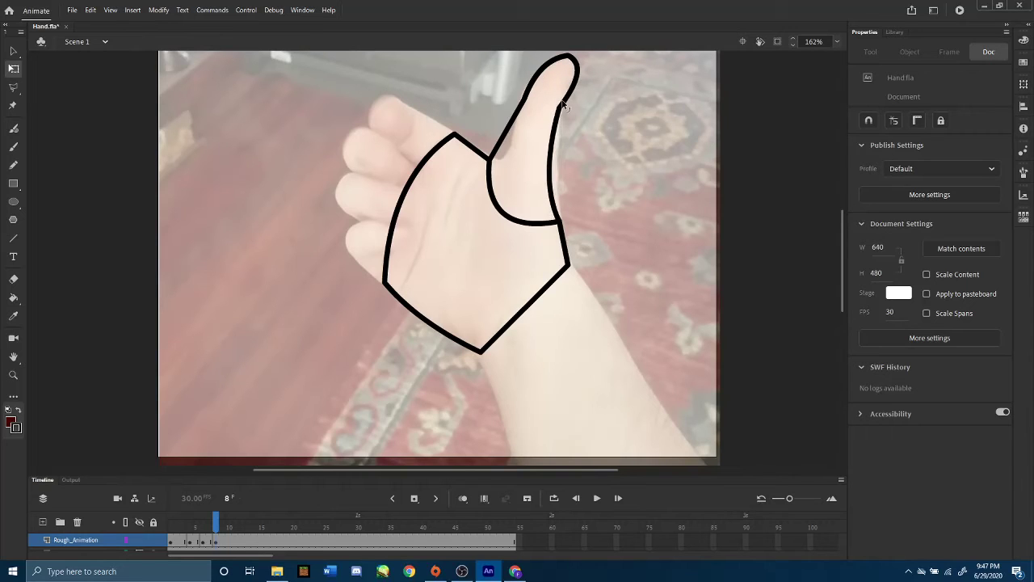
- Refine the thumb's corners, tip and side curves, and lower its outer base corner to follow the reference
drag(562, 104, 560, 118)
drag(505, 135, 525, 90)
drag(567, 57, 561, 57)
drag(561, 118, 556, 134)
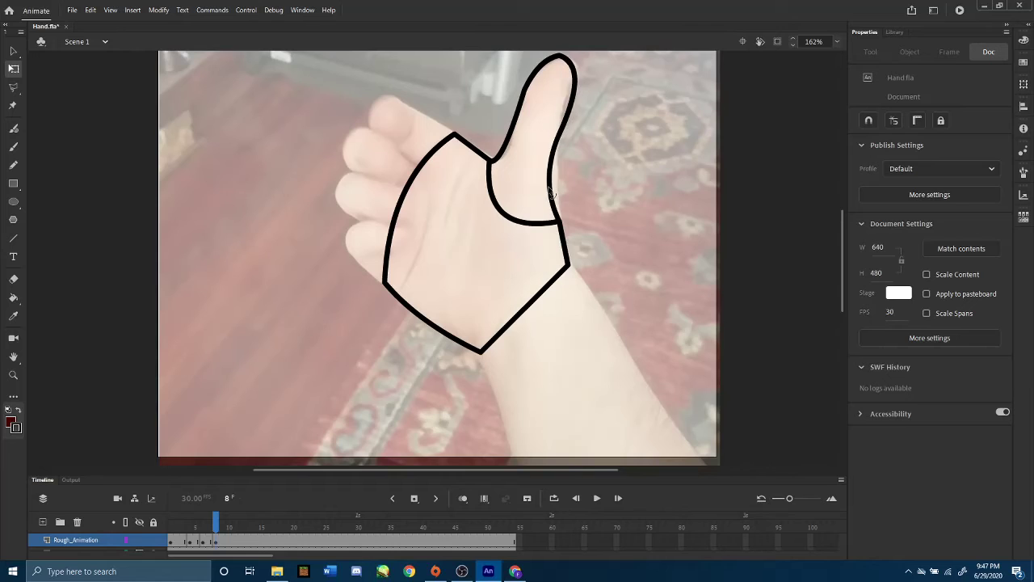
drag(549, 192, 560, 235)
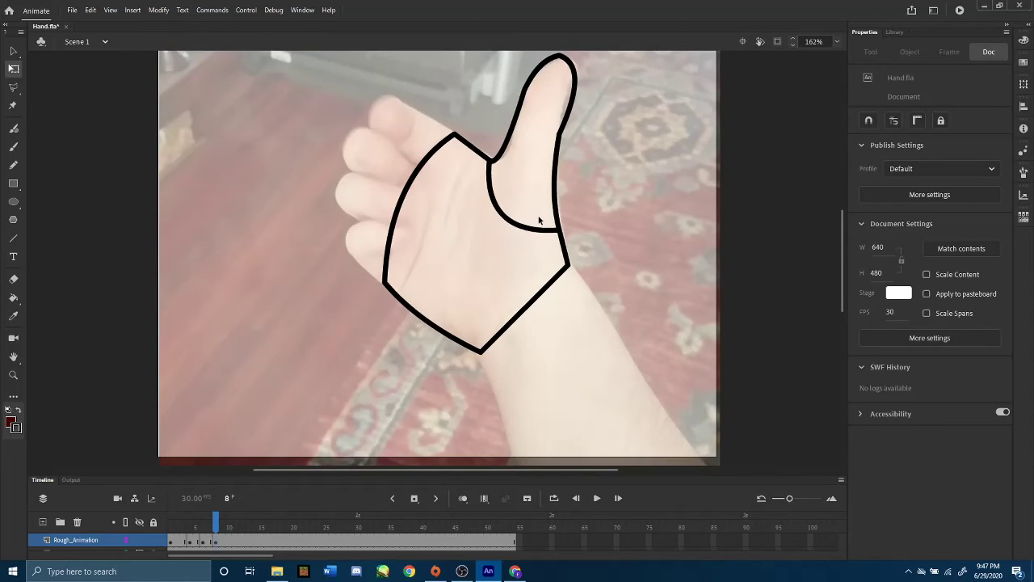
- Outline the curled pinky with connected straight lines from the palm's lower knuckle corner, ending in an inner fold line
click(12, 239)
mouse_move(387, 283)
mouse_down()
mouse_move(347, 257)
mouse_move(340, 231)
mouse_move(369, 212)
mouse_move(412, 230)
mouse_up()
mouse_move(412, 231)
mouse_down()
mouse_move(394, 265)
mouse_move(357, 255)
mouse_move(356, 246)
mouse_up()
- Delete the knuckle-line segment crossing the pinky and bend the pinky's edges into a rounded, curled shape
click(20, 69)
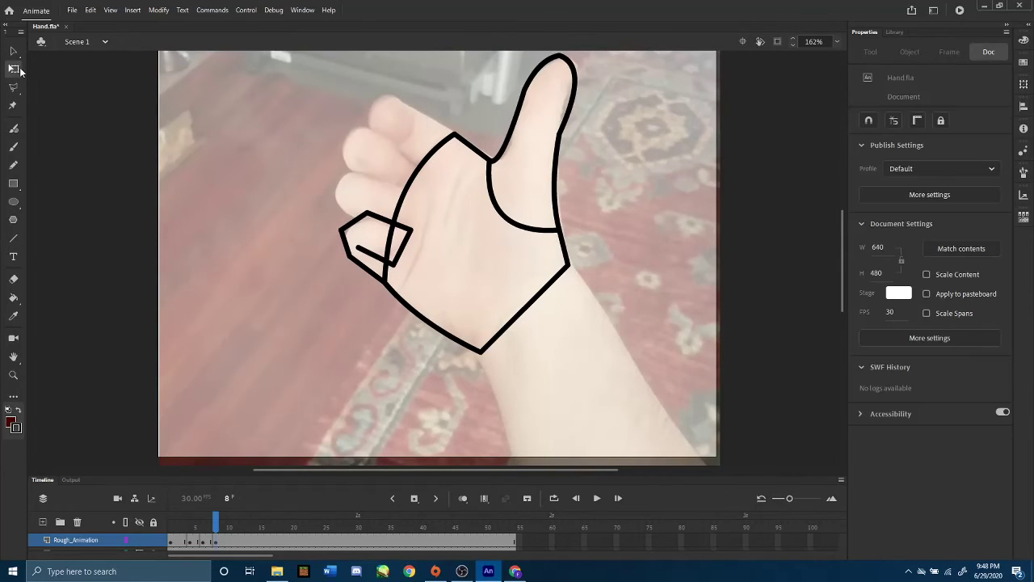
click(390, 247)
key(Delete)
drag(401, 246, 411, 254)
drag(350, 223, 373, 213)
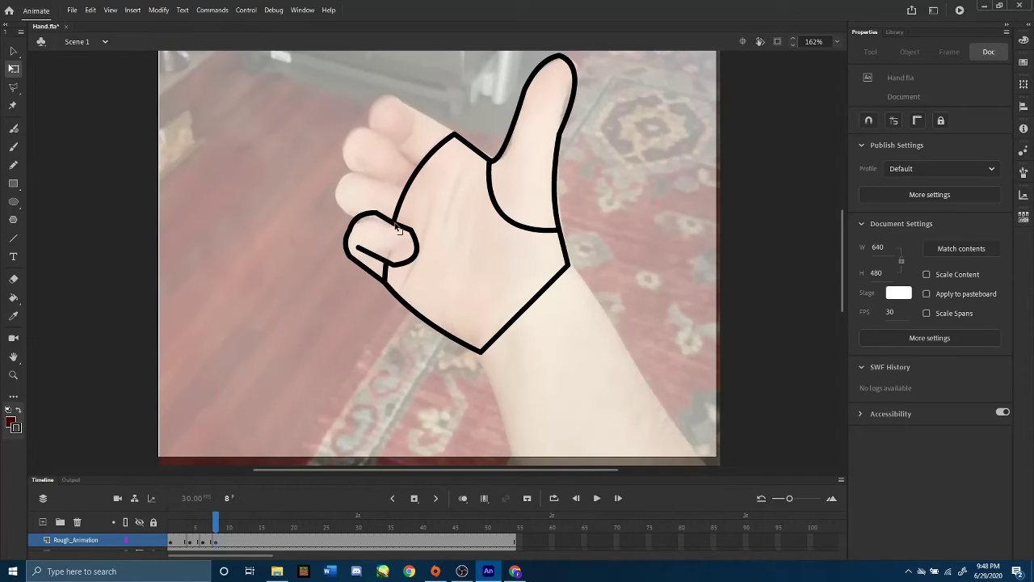
- Redo the pinky's outer edge, draw the curled ring finger above it, and delete the knuckle-line segment inside the ring finger
click(344, 244)
key(Delete)
mouse_move(350, 257)
mouse_down()
mouse_move(340, 175)
mouse_move(406, 199)
mouse_move(403, 186)
mouse_move(404, 221)
mouse_move(418, 210)
mouse_move(412, 188)
mouse_move(356, 173)
mouse_move(338, 192)
mouse_up()
click(14, 238)
key(v)
click(396, 212)
key(Delete)
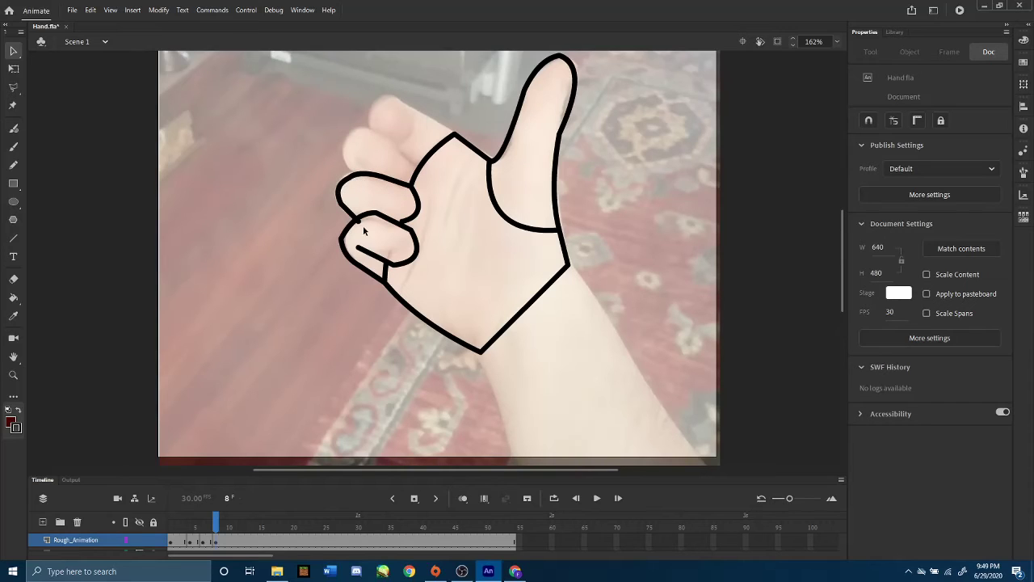
- Delete the stray line end at the ring finger's outer base and add its inner fold line
click(359, 221)
key(Delete)
mouse_move(401, 221)
mouse_down()
mouse_move(361, 204)
mouse_move(374, 210)
mouse_up()
- Outline the curled middle finger above the ring finger with connected straight lines, including an inner fold line
click(13, 238)
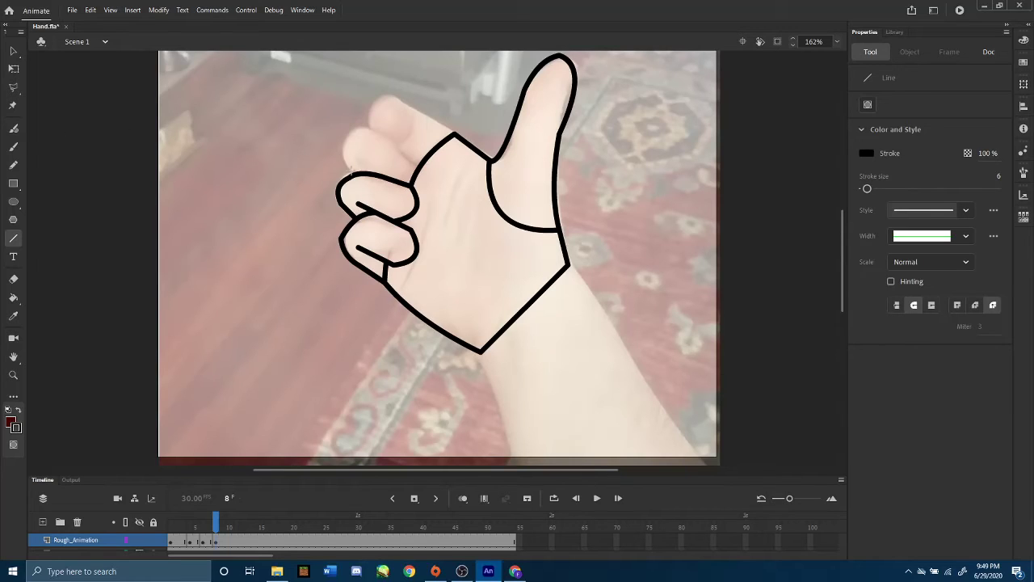
mouse_move(358, 161)
mouse_down()
mouse_move(384, 174)
mouse_move(404, 149)
mouse_up()
mouse_move(404, 150)
mouse_down()
mouse_move(359, 125)
mouse_move(331, 151)
mouse_move(359, 174)
mouse_up()
- Remove the stray line end below the middle finger and bend its edges into a rounded, curled shape
click(13, 68)
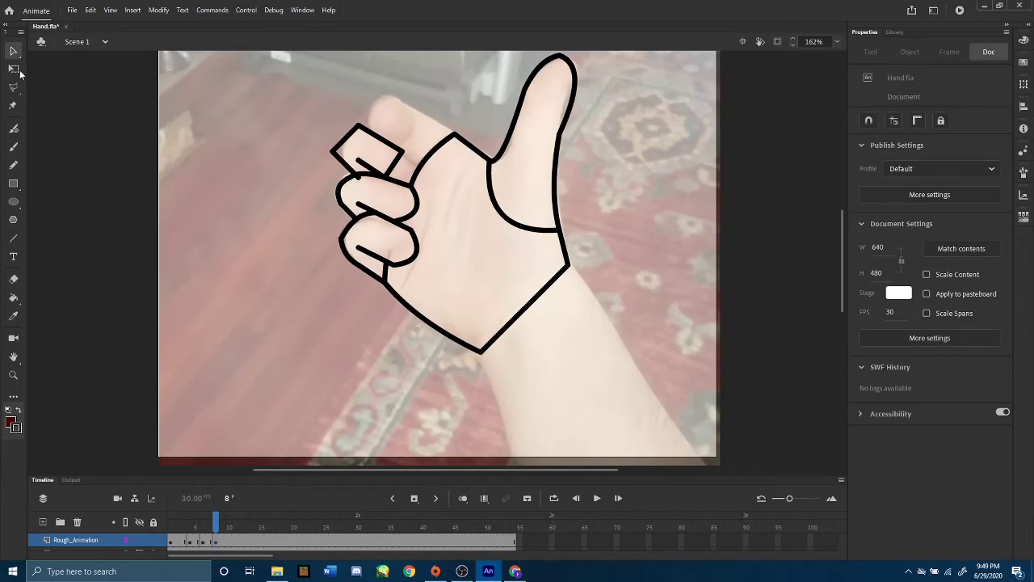
click(357, 177)
drag(395, 164, 403, 169)
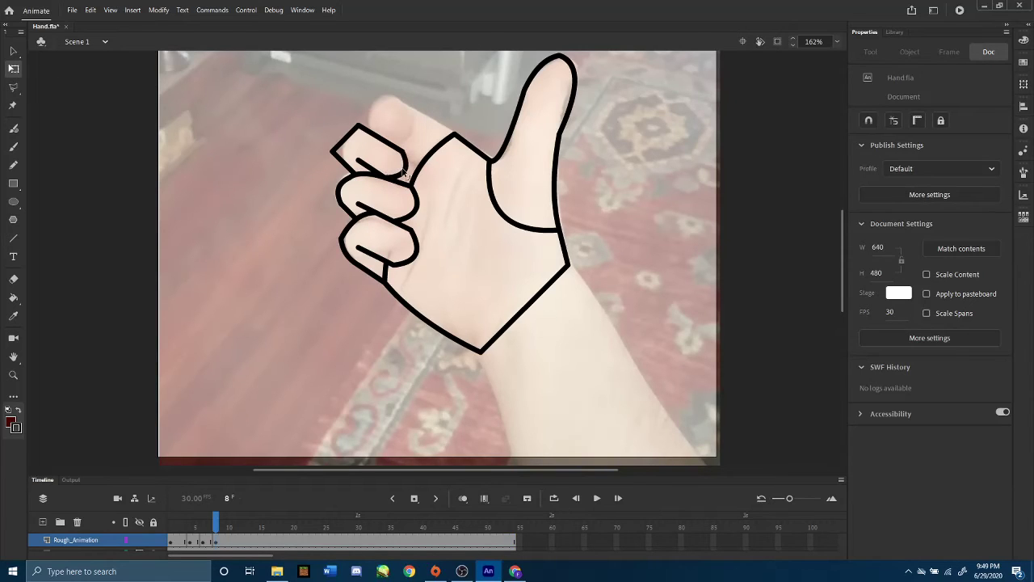
drag(344, 140, 385, 135)
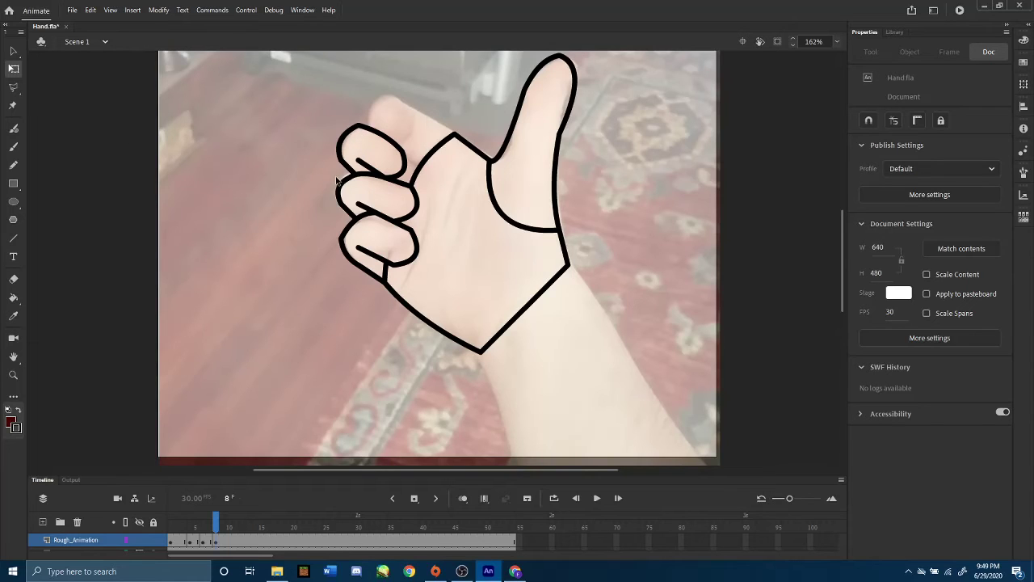
click(13, 237)
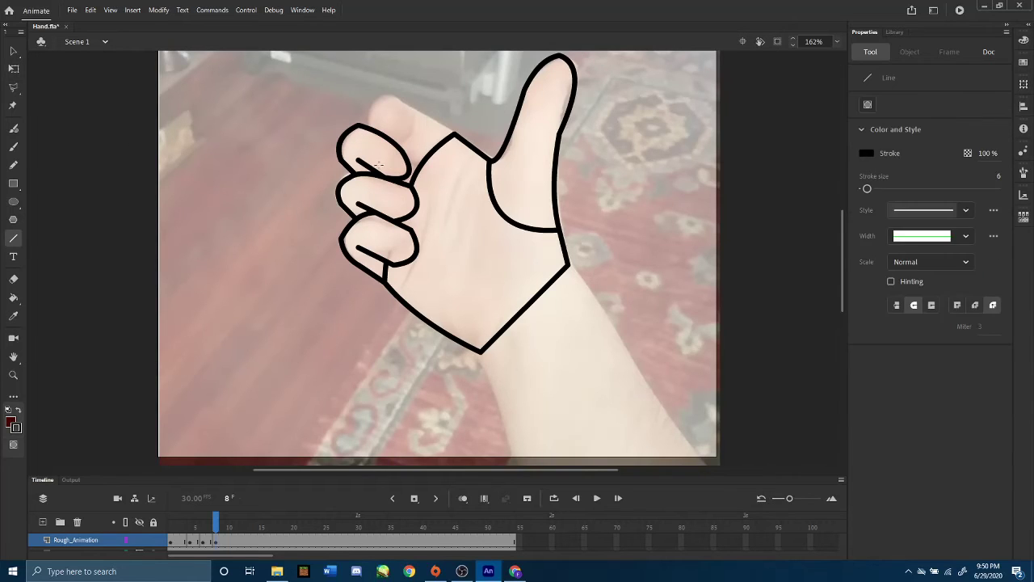
- Outline the curled index finger above the middle finger with connected straight lines and bend its edges into a rounded shape
drag(366, 126, 367, 105)
mouse_move(366, 105)
mouse_down()
mouse_move(386, 89)
mouse_move(403, 96)
mouse_move(419, 125)
mouse_move(403, 150)
mouse_up()
drag(401, 107, 454, 134)
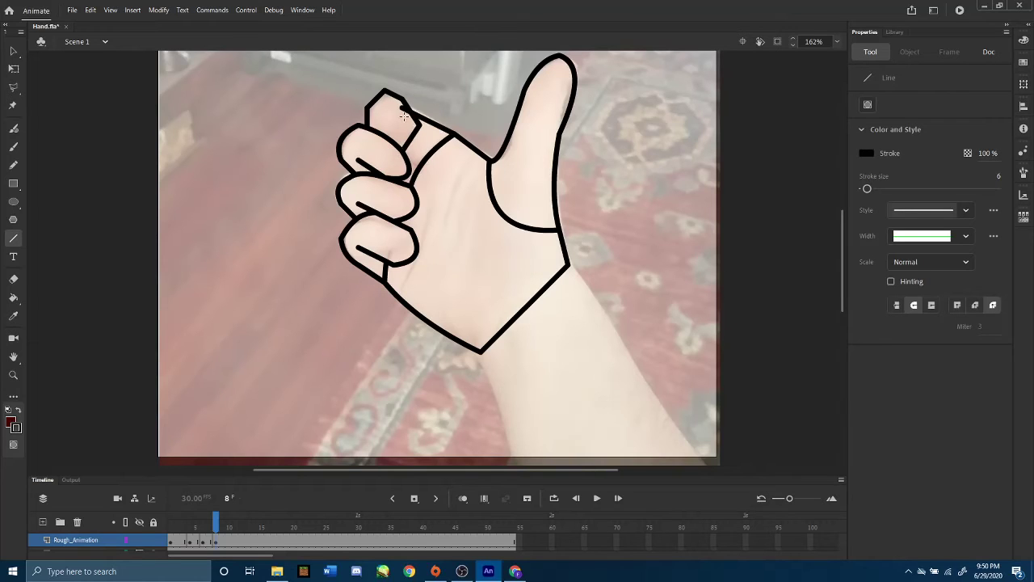
click(13, 68)
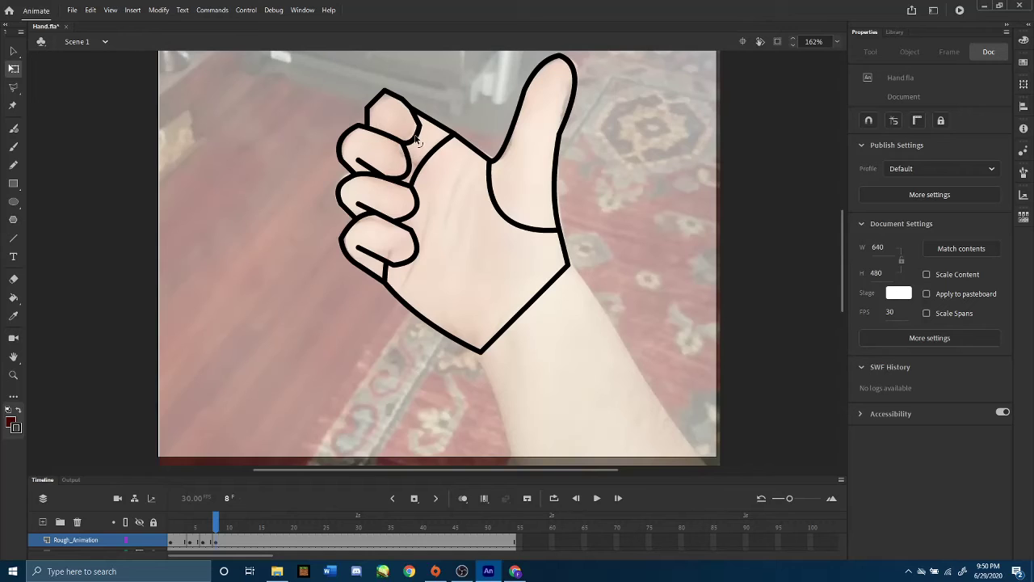
drag(375, 103, 418, 118)
drag(409, 158, 430, 130)
- Draw both forearm edges as straight lines from the wrist corners past the stage's lower edge
key(n)
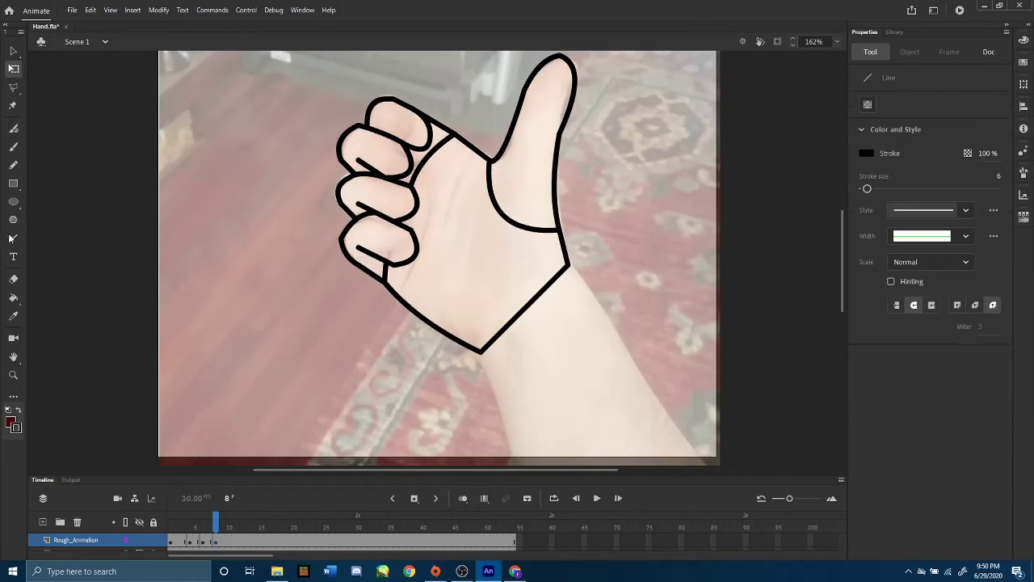
drag(482, 352, 518, 464)
drag(567, 263, 702, 466)
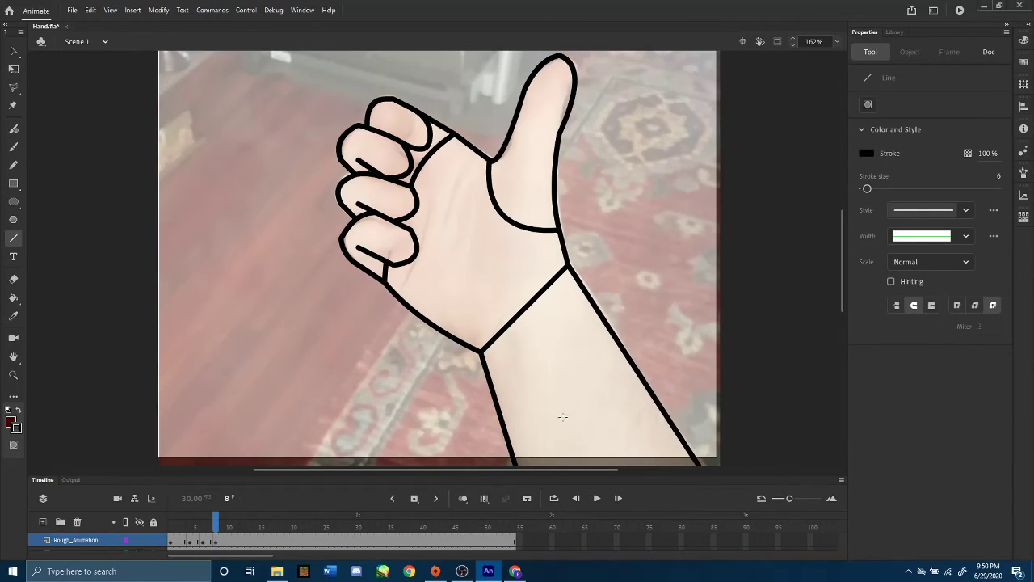
- Hide the video reference, review the drawn frames back to frame 1, and show the reference again at frame 10
click(140, 552)
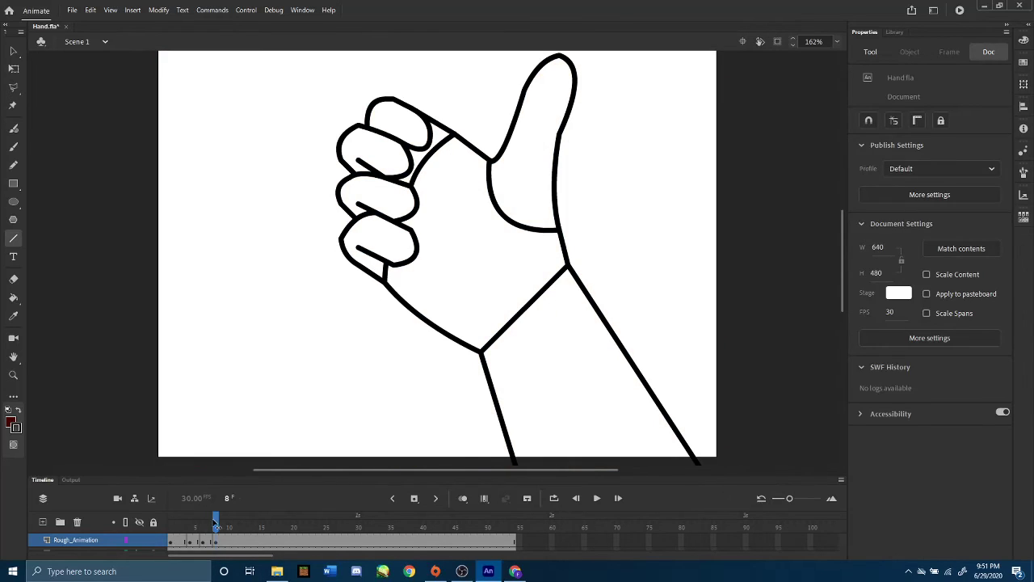
drag(216, 523, 164, 498)
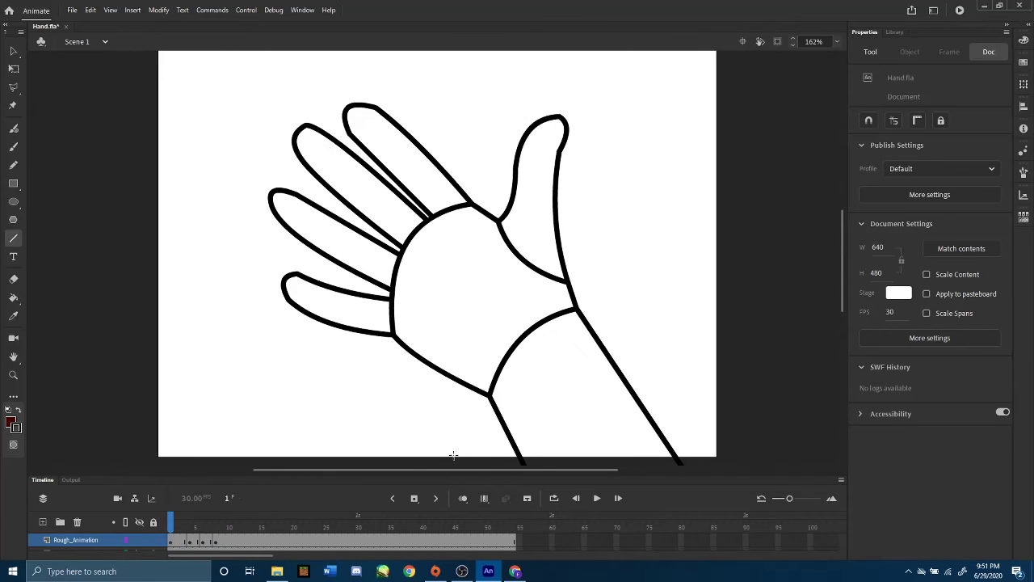
click(228, 523)
click(138, 552)
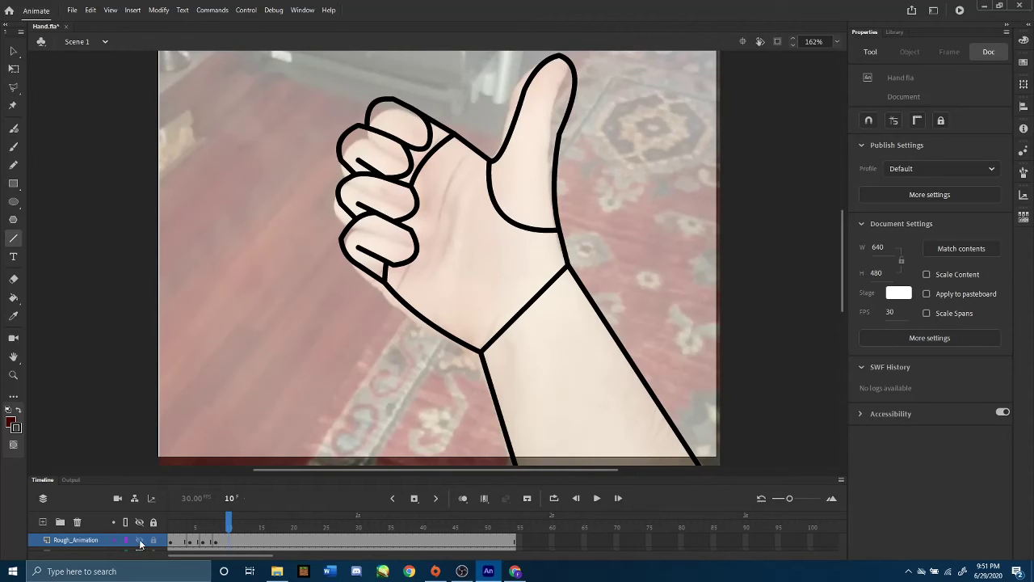
- Hide the Rough_Animation drawing to check the reference, and insert a blank keyframe at frame 11 on that layer
click(140, 541)
mouse_move(227, 523)
mouse_down()
mouse_move(216, 525)
mouse_move(236, 519)
mouse_up()
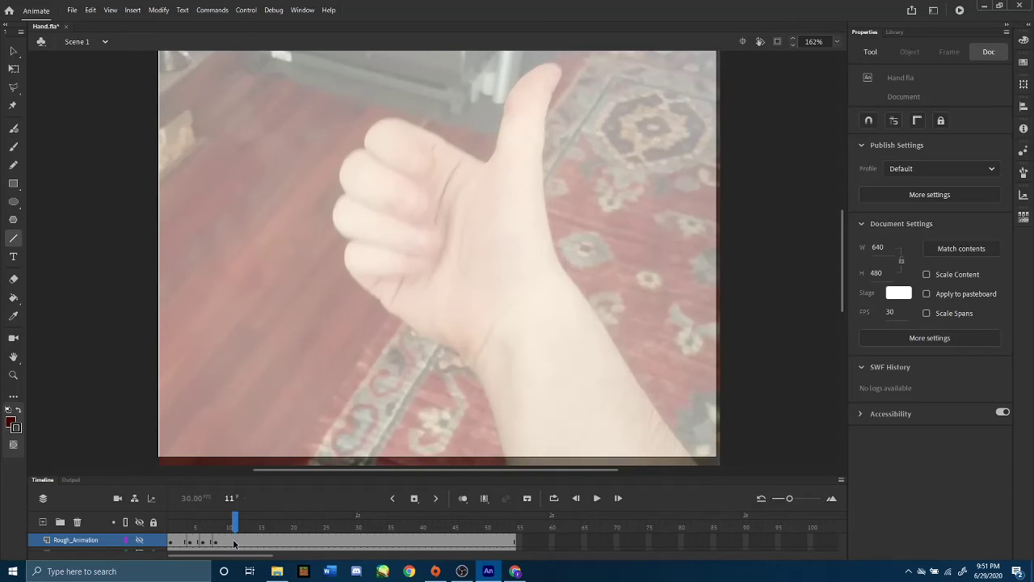
right_click(234, 544)
click(264, 319)
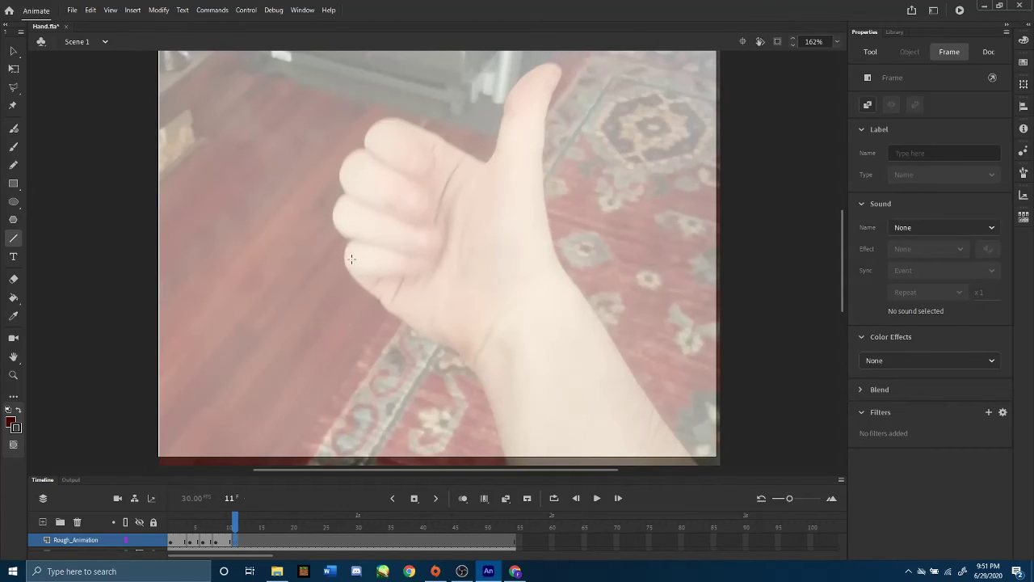
- Outline the four curled fingers of the fist at frame 11 with connected straight lines
mouse_move(349, 238)
mouse_down()
mouse_move(340, 265)
mouse_move(412, 283)
mouse_move(430, 256)
mouse_move(331, 232)
mouse_move(341, 194)
mouse_move(438, 232)
mouse_move(428, 258)
mouse_up()
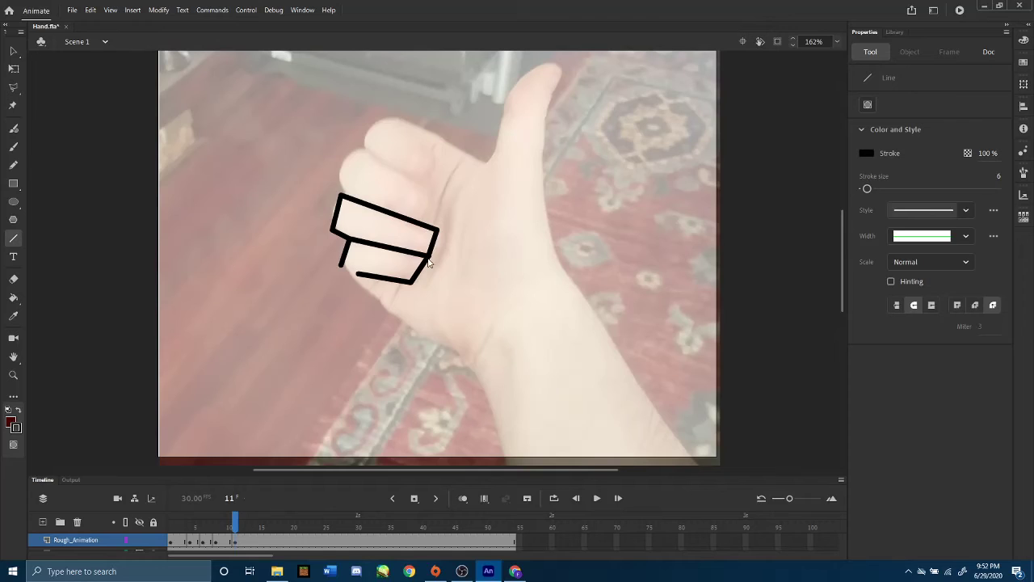
mouse_move(341, 195)
mouse_down()
mouse_move(360, 142)
mouse_move(429, 186)
mouse_move(418, 220)
mouse_up()
drag(360, 142, 395, 117)
drag(395, 116, 453, 150)
- Draw the palm's outline and wrist with straight lines, and add a short fold line below the pinky
mouse_move(430, 185)
mouse_down()
mouse_move(445, 150)
mouse_move(437, 156)
mouse_move(474, 160)
mouse_move(553, 220)
mouse_move(560, 265)
mouse_up()
drag(560, 265, 341, 270)
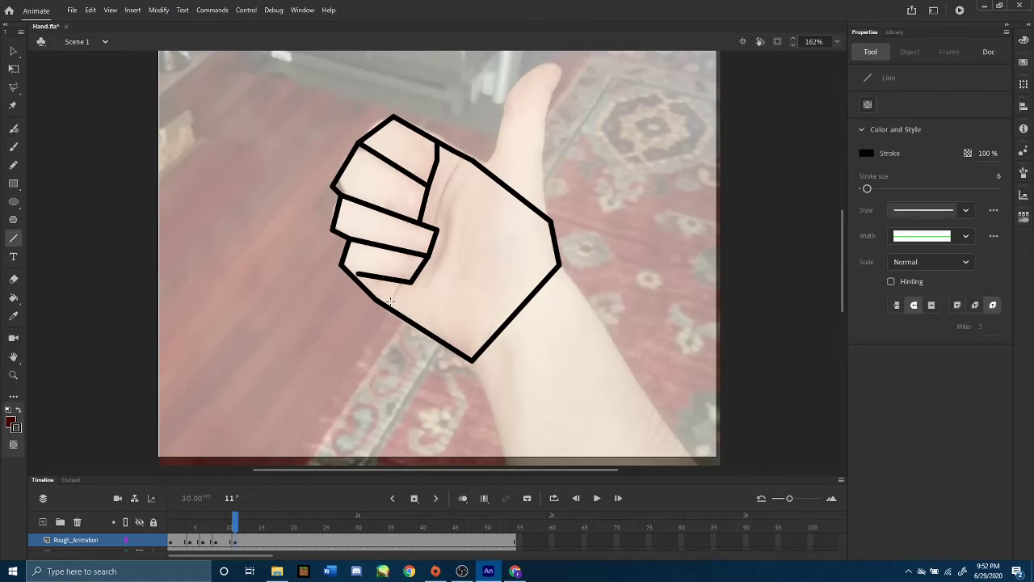
drag(385, 309, 396, 287)
drag(437, 159, 450, 150)
key(ctrl+z)
- Delete the fold line's stray end at the pinky's base and bend the pinky and ring finger edges into rounded shapes
key(q)
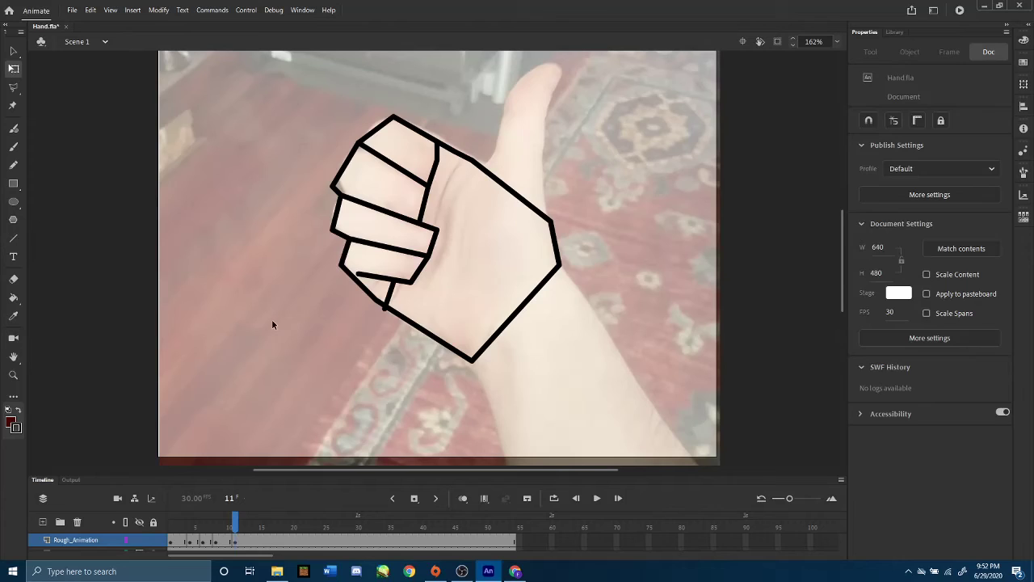
click(387, 309)
click(372, 313)
click(384, 309)
key(Delete)
drag(390, 293, 442, 244)
drag(336, 214, 325, 216)
drag(346, 253, 352, 279)
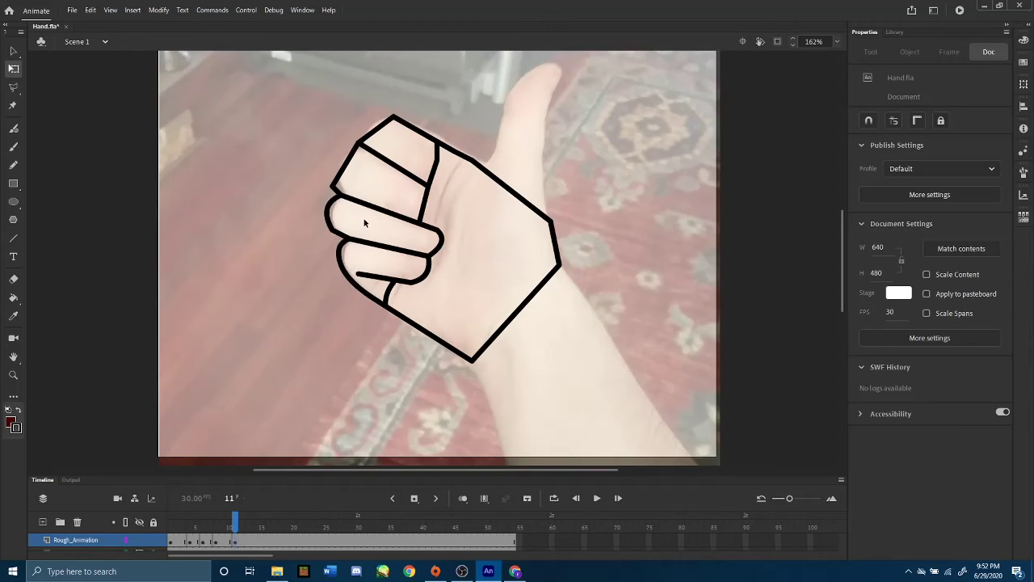
- Bend the middle and index finger edges into rounded, curled shapes that follow the reference
mouse_move(424, 201)
mouse_down()
mouse_move(439, 212)
mouse_move(422, 228)
mouse_move(437, 196)
mouse_up()
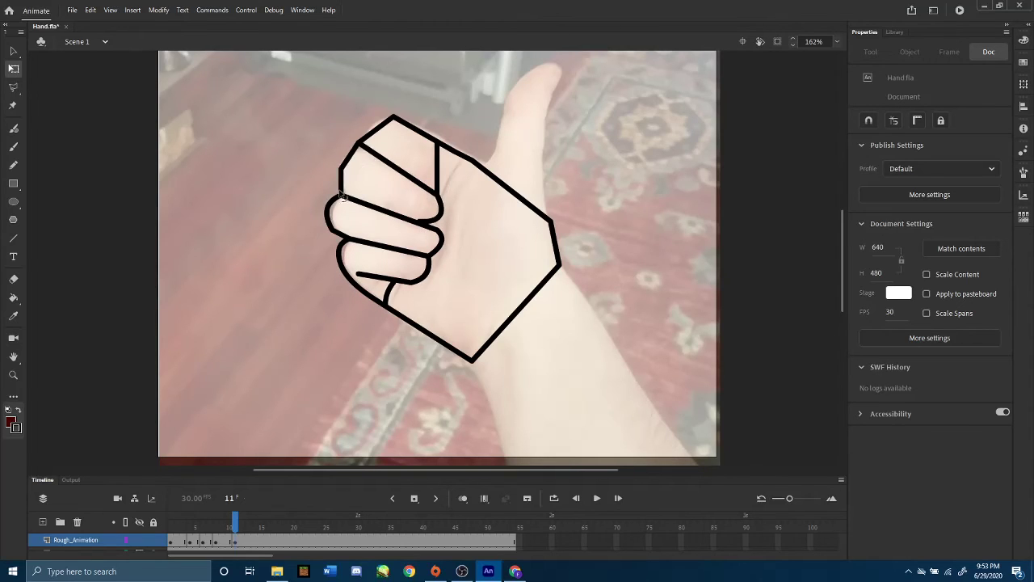
mouse_move(348, 165)
mouse_down()
mouse_move(338, 175)
mouse_move(349, 187)
mouse_move(337, 167)
mouse_up()
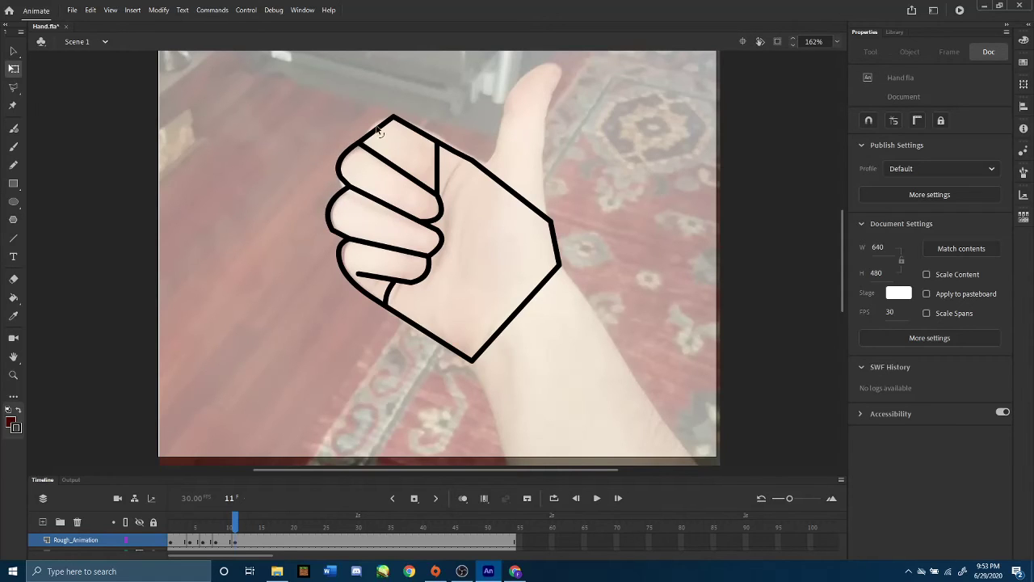
drag(377, 129, 394, 126)
drag(439, 166, 452, 174)
drag(409, 127, 394, 118)
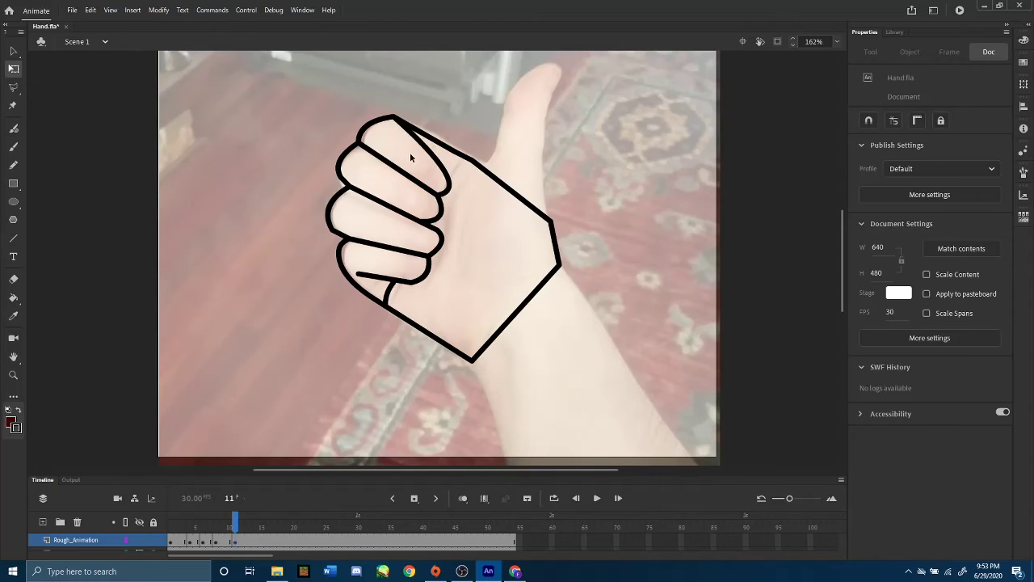
drag(450, 180, 457, 183)
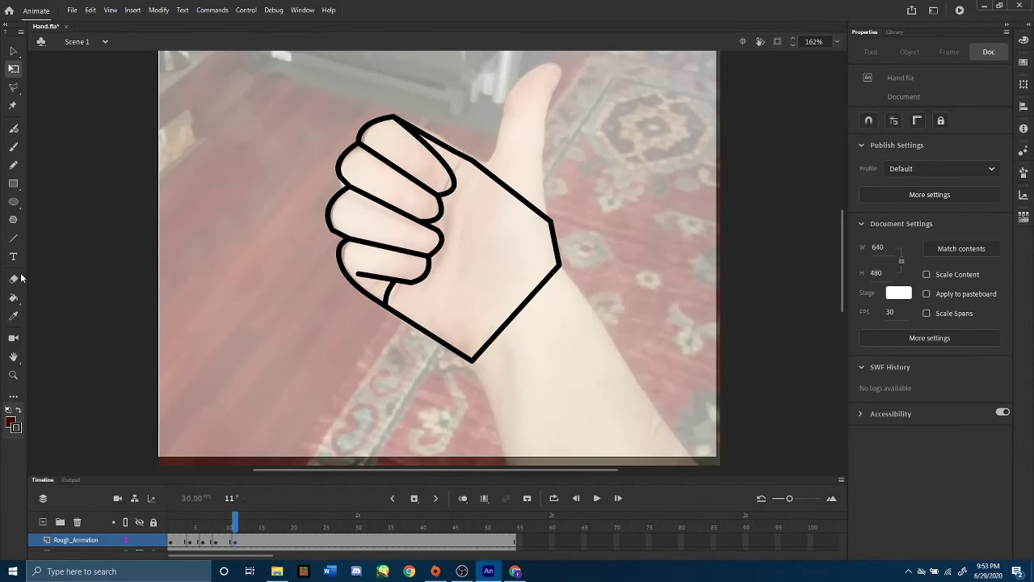
- Add a short curved crease from the index finger to the palm's upper corner and delete its stray end inside the finger
click(13, 237)
click(13, 51)
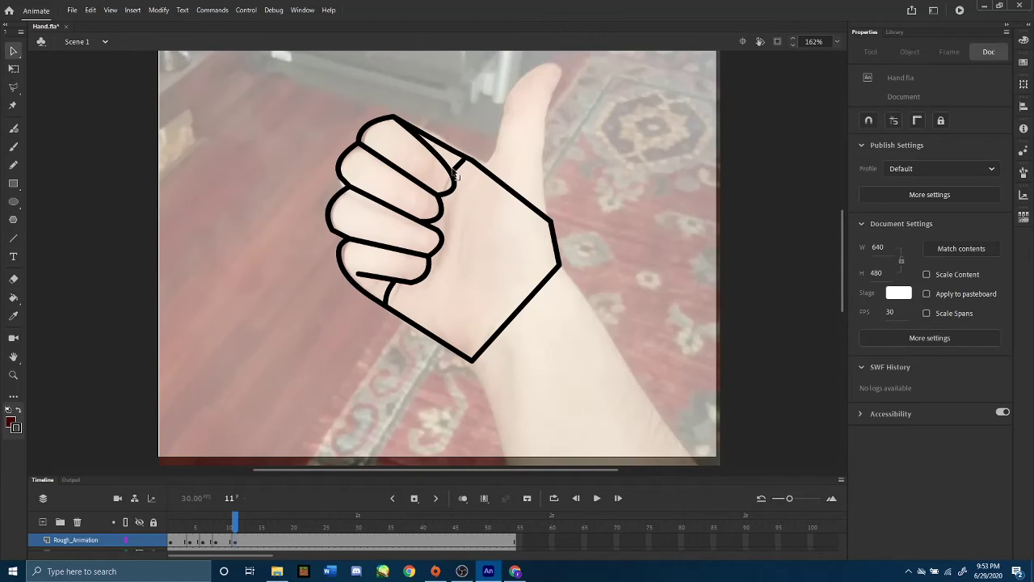
click(465, 159)
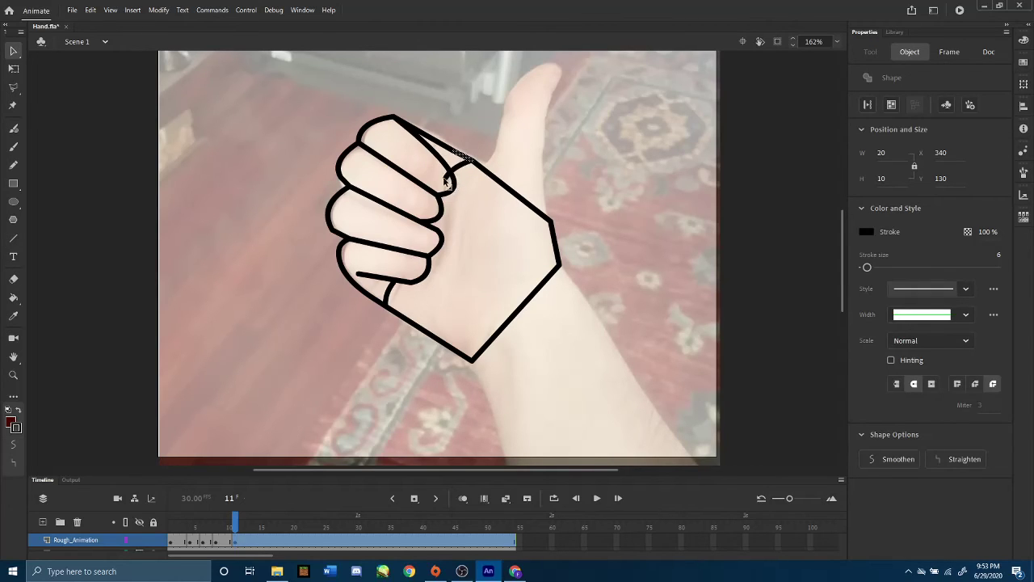
click(456, 181)
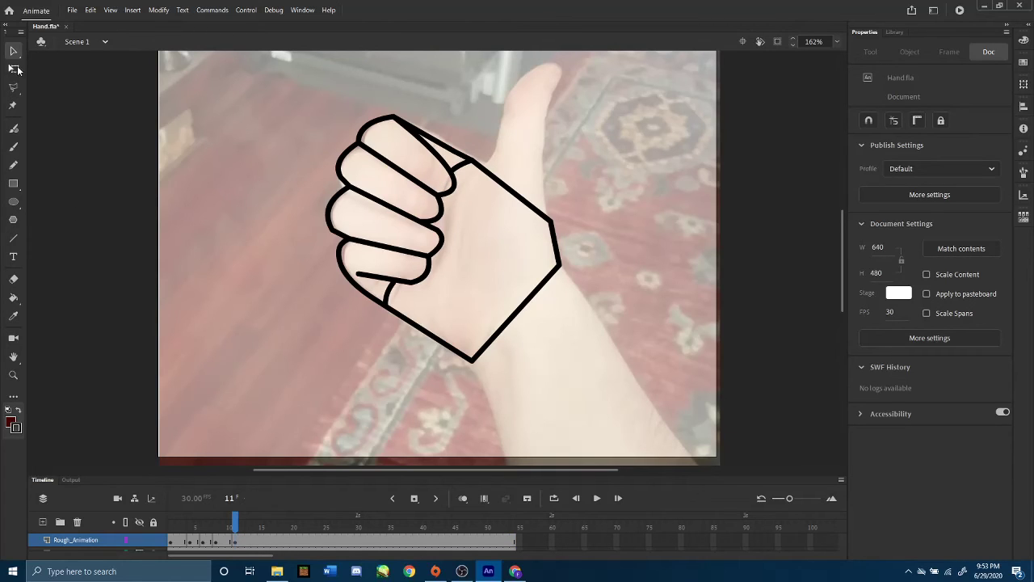
- Curve the wrist line and shape the thumb's base as an arc across the palm
click(14, 69)
drag(526, 204, 549, 222)
mouse_move(474, 160)
mouse_down()
mouse_move(499, 143)
mouse_move(508, 91)
mouse_move(552, 63)
mouse_move(541, 126)
mouse_move(552, 227)
mouse_up()
- Outline the raised thumb with connected straight lines and bend its edges to match the reference
click(13, 239)
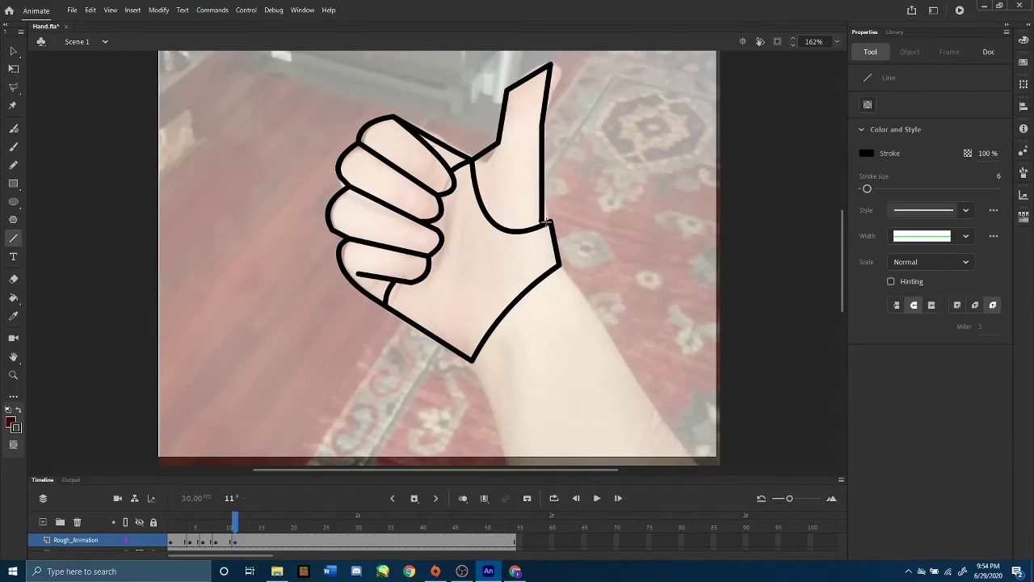
click(13, 70)
drag(535, 72, 562, 79)
drag(547, 119, 551, 107)
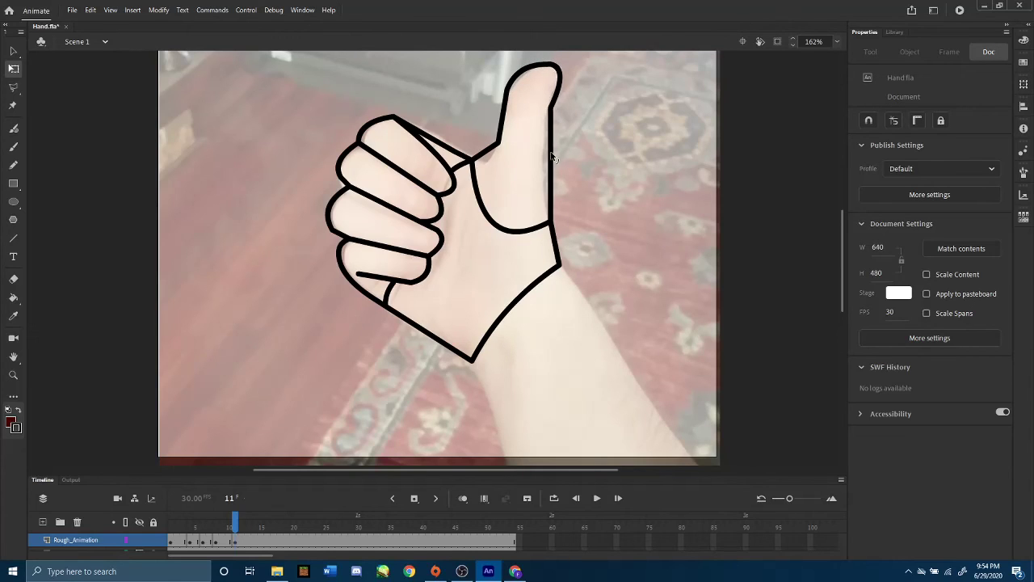
drag(550, 158, 546, 164)
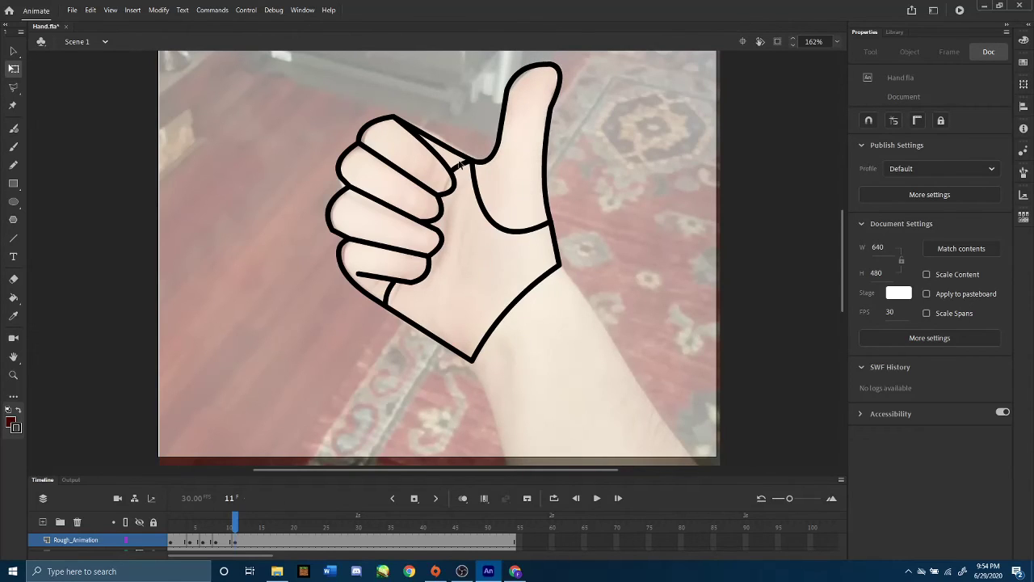
- Rework the short crease between index finger and palm, deleting its stray segment and joining it to the hand's upper edge
mouse_move(467, 162)
mouse_down()
mouse_move(451, 152)
mouse_move(468, 165)
mouse_up()
click(467, 161)
key(Delete)
drag(463, 161, 471, 162)
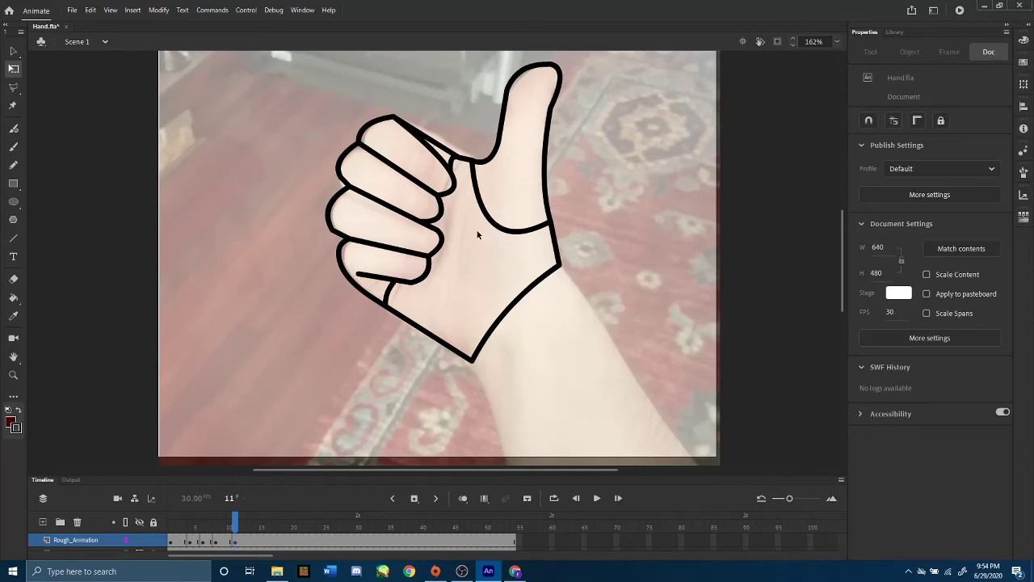
- Draw both forearm edges from the wrist corners past the stage's lower edge and curve the one on the pinky side
click(13, 237)
drag(559, 265, 697, 465)
drag(471, 360, 505, 466)
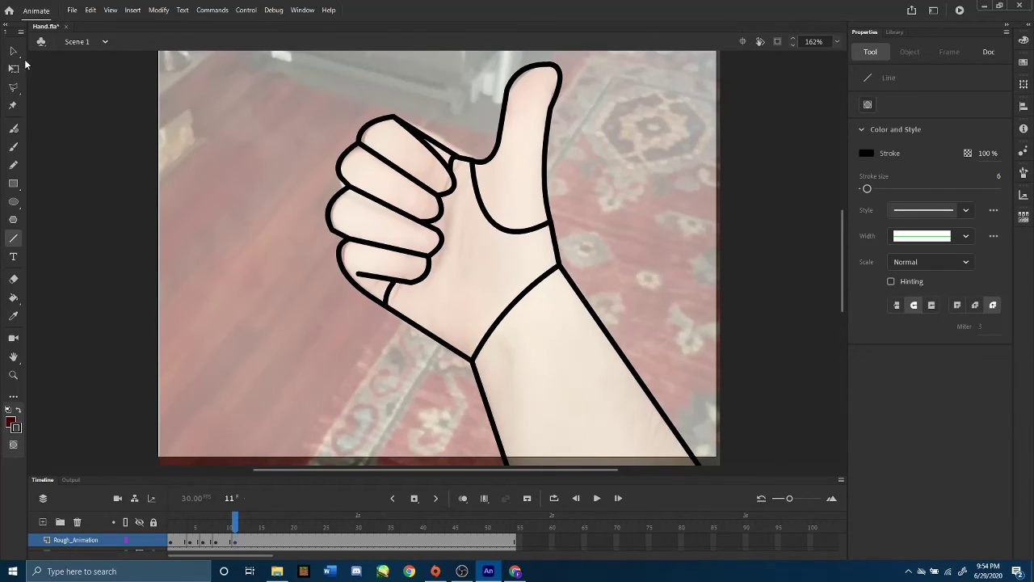
click(13, 68)
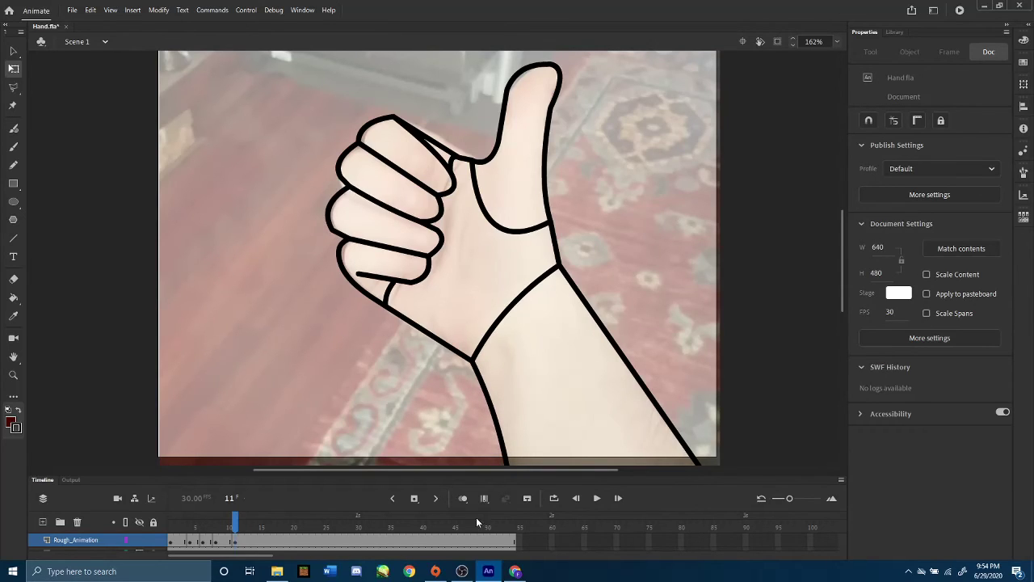
- Hide the Video_Reference layer and pull the short crease's upper end onto the index finger's edge
scroll(139, 540, down, 1)
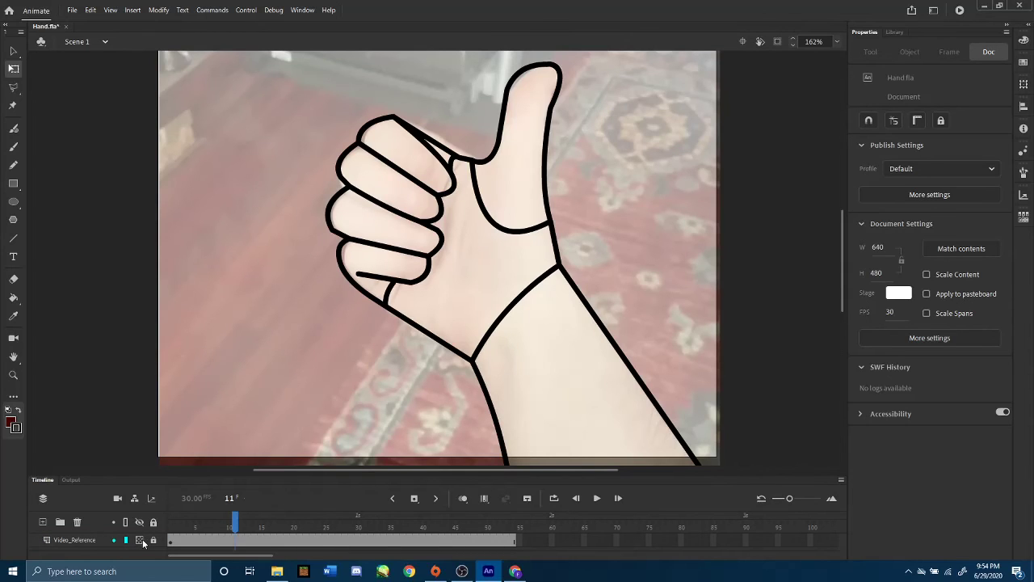
click(140, 541)
drag(234, 525, 244, 503)
click(454, 162)
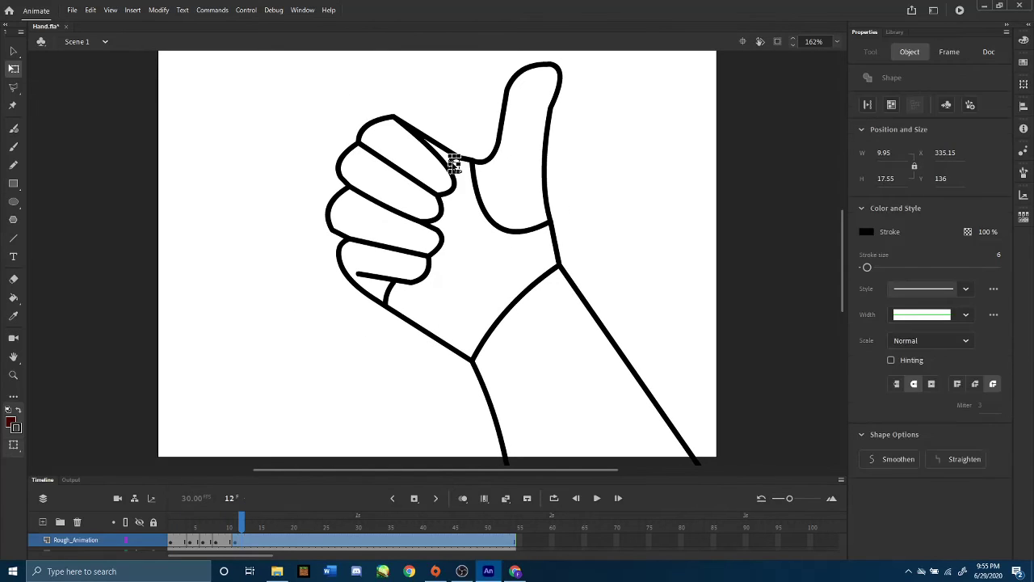
click(457, 145)
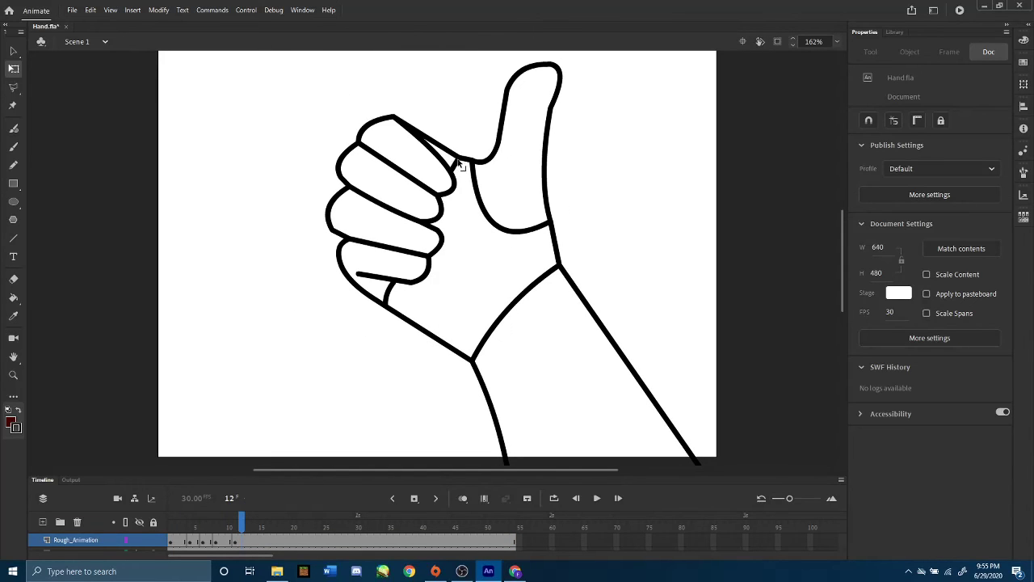
mouse_move(454, 158)
mouse_down()
mouse_move(446, 150)
mouse_move(446, 159)
mouse_up()
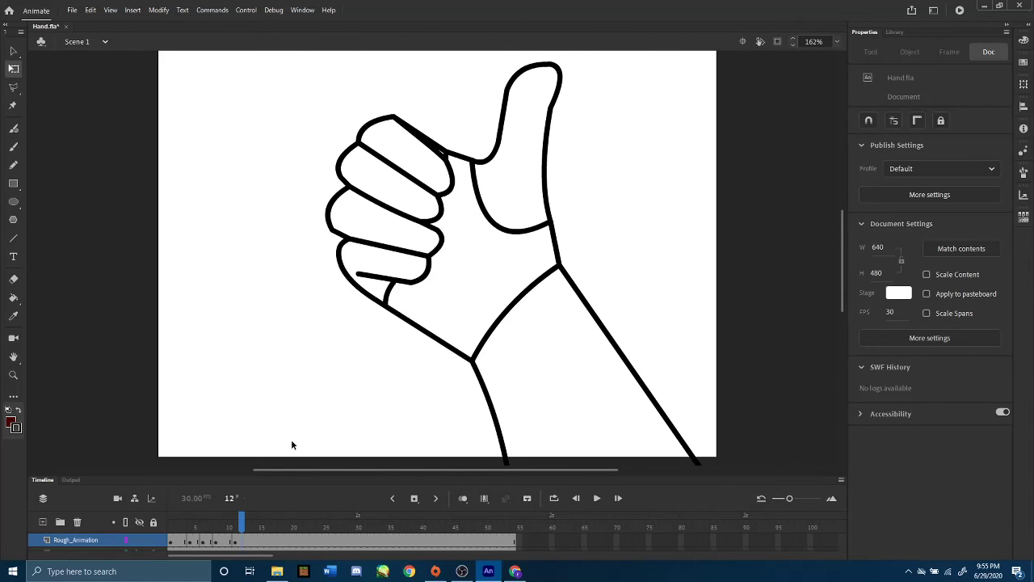
- At frame 10, shift the knuckle arc's upper end toward the thumb and draw a short line from the middle finger to the arc
mouse_move(247, 526)
mouse_down()
mouse_move(199, 525)
mouse_move(229, 525)
mouse_up()
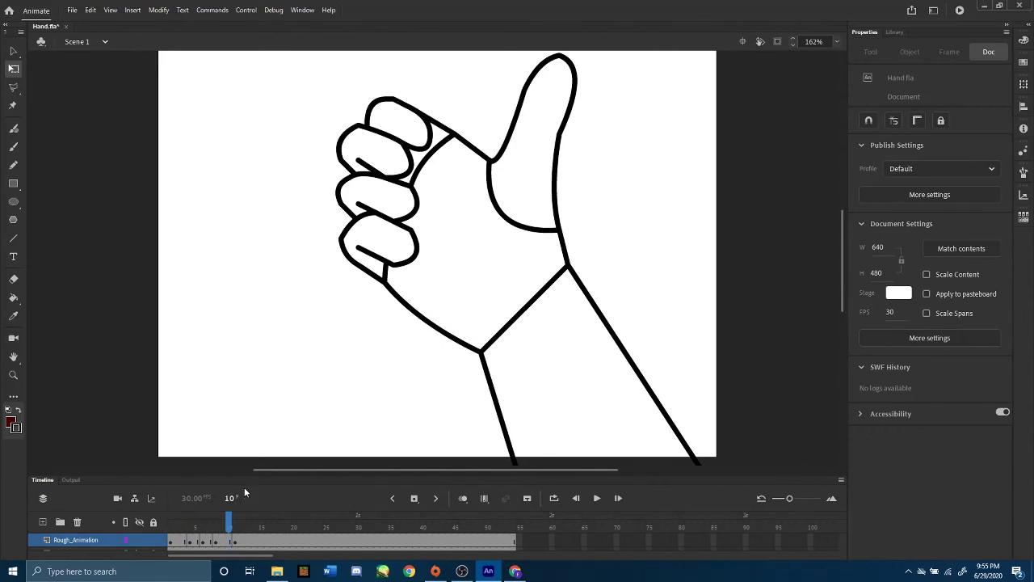
drag(462, 142, 465, 147)
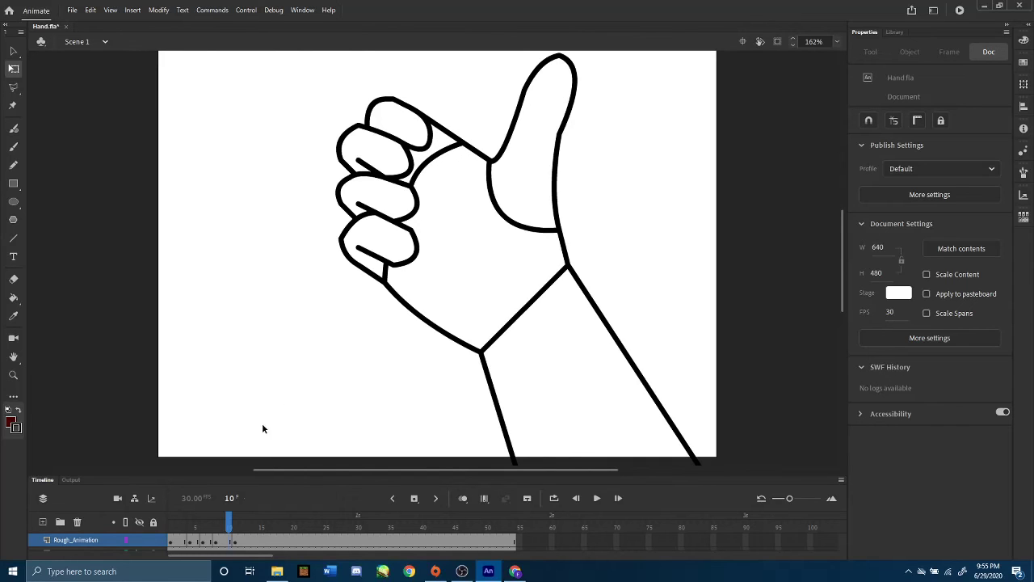
click(13, 238)
drag(405, 146, 426, 163)
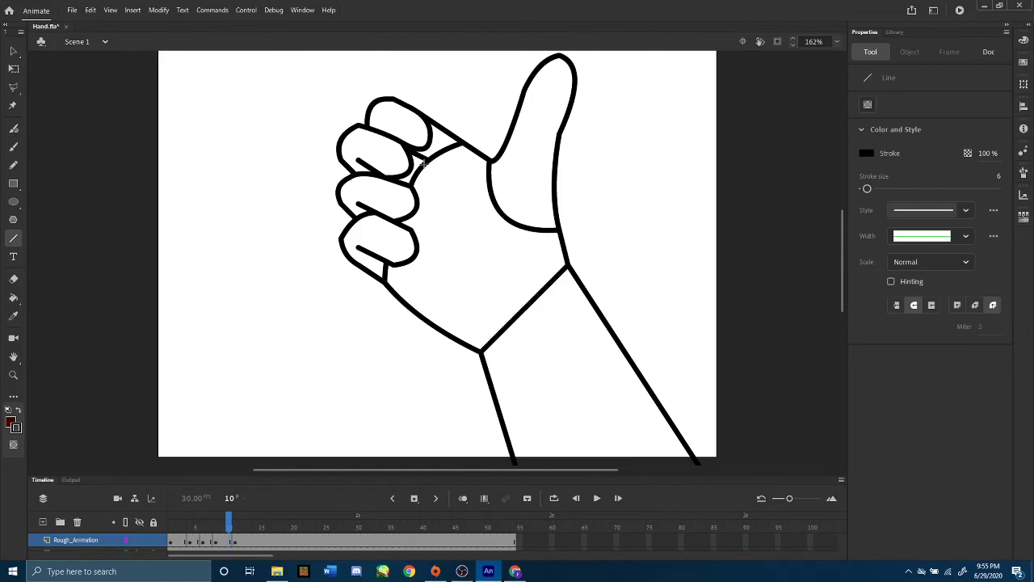
- Return to frame 1 and play back the rough hand animation
mouse_move(228, 527)
mouse_down()
mouse_move(167, 526)
mouse_move(246, 526)
mouse_move(184, 526)
mouse_move(245, 525)
mouse_move(234, 514)
mouse_move(155, 523)
mouse_up()
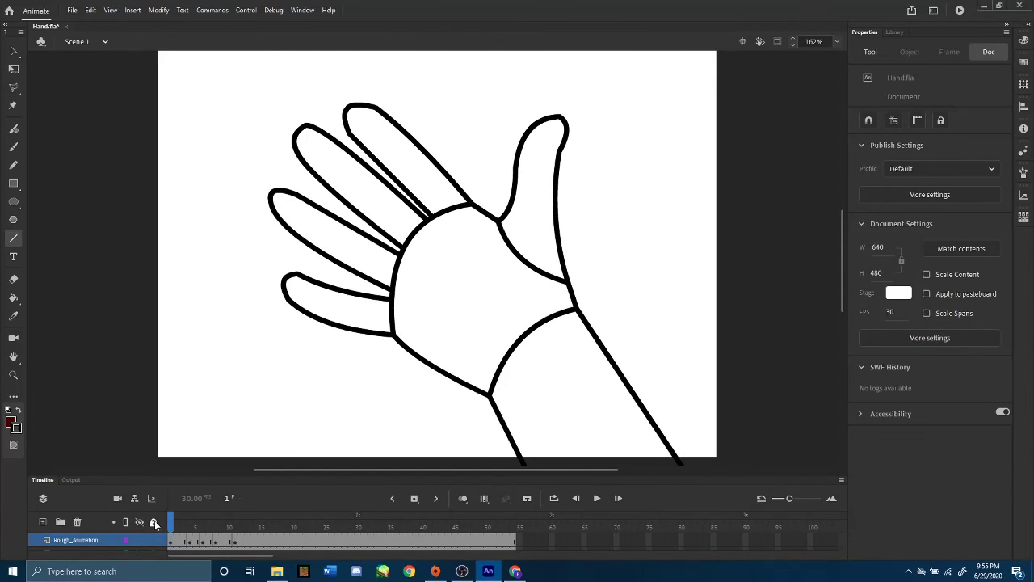
click(597, 499)
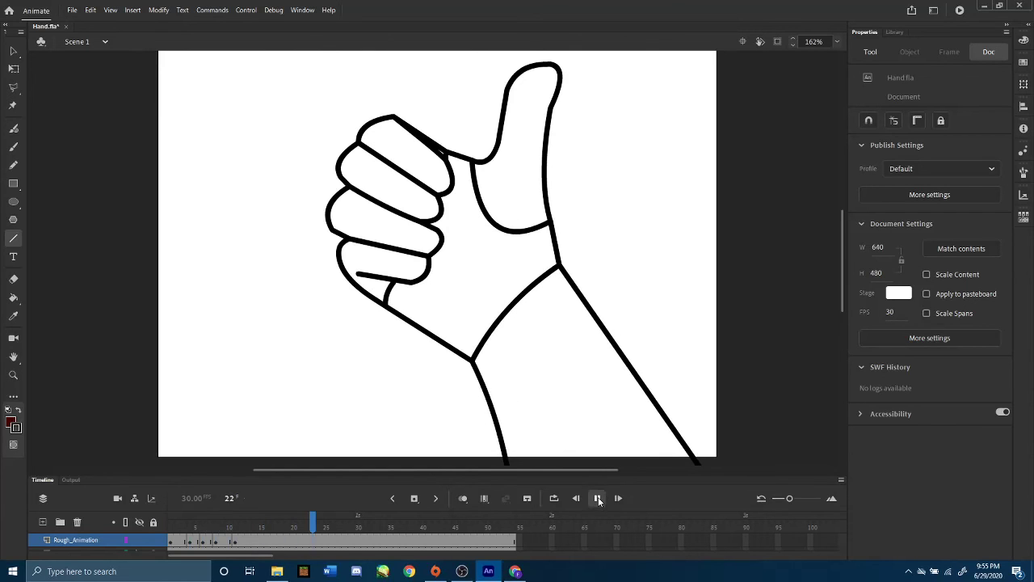
- Insert a blank keyframe at frame 14 of the Rough_Animation layer and make that layer visible
mouse_move(324, 530)
mouse_down()
mouse_move(171, 531)
mouse_move(245, 530)
mouse_move(169, 540)
mouse_move(263, 524)
mouse_up()
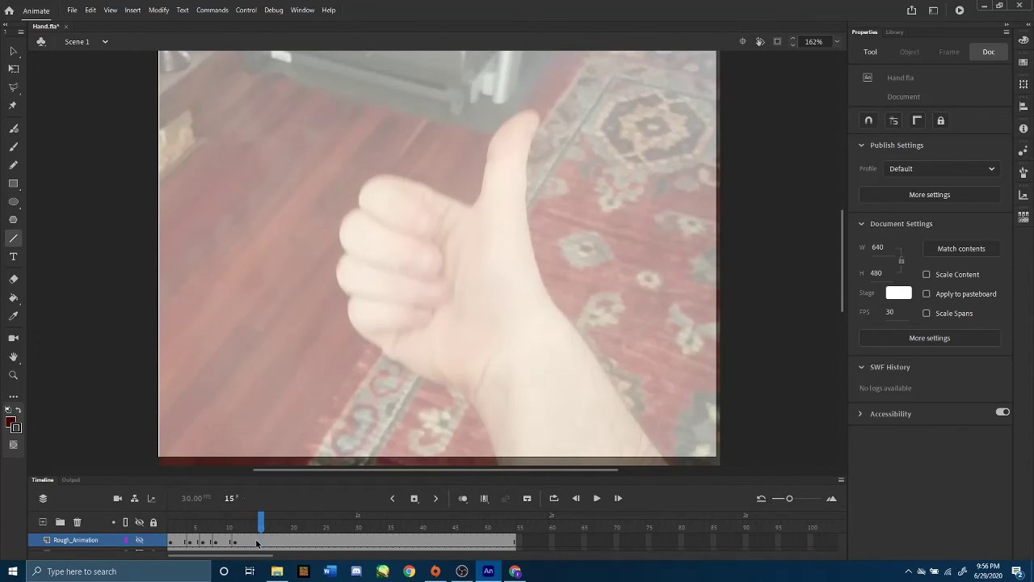
click(242, 543)
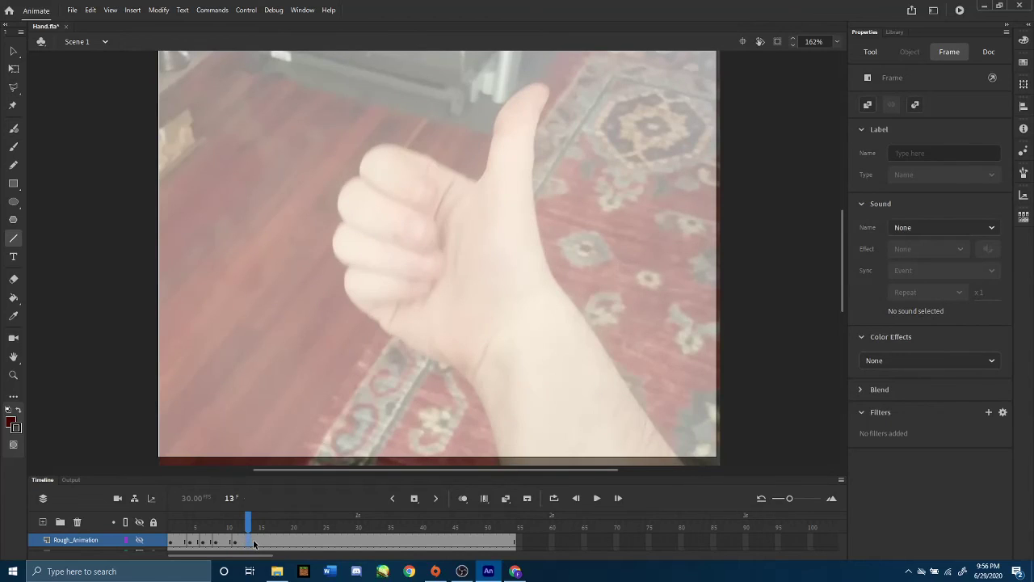
click(255, 543)
right_click(255, 543)
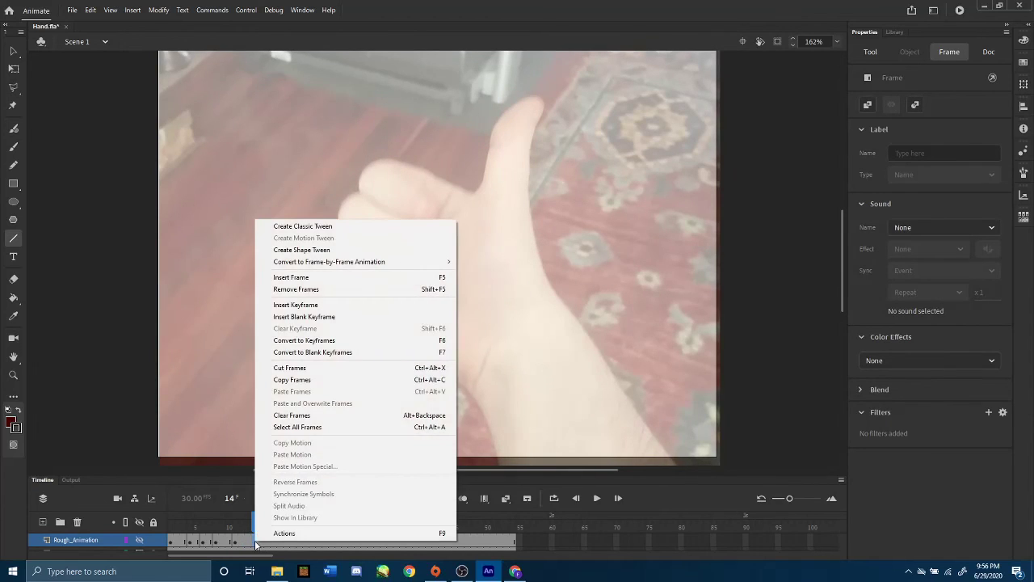
click(307, 317)
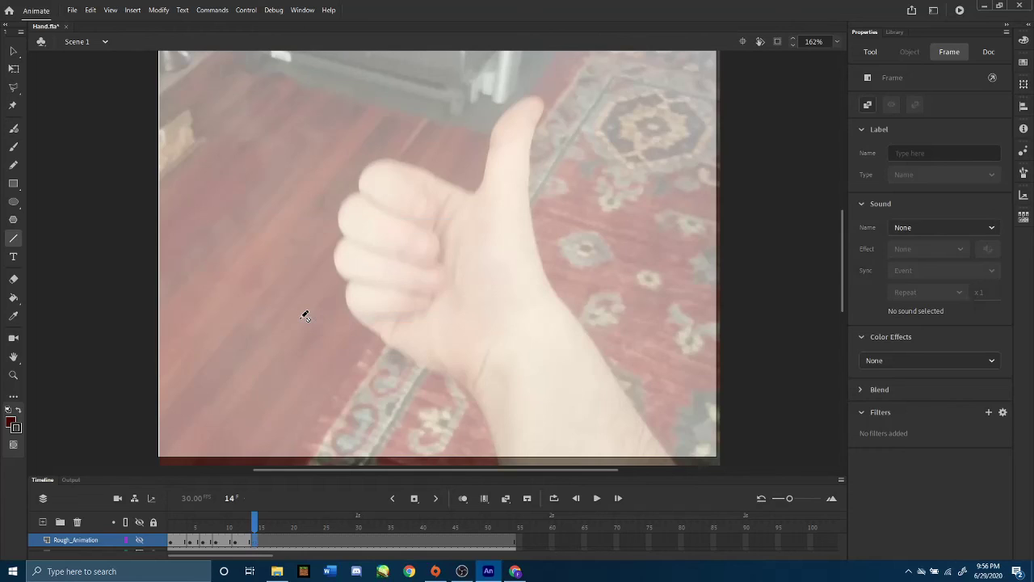
click(139, 540)
- Trace the four curled fingers with straight lines, including the short crease below the pinky
mouse_move(342, 280)
mouse_down()
mouse_move(341, 319)
mouse_move(386, 343)
mouse_move(396, 317)
mouse_move(420, 317)
mouse_up()
drag(420, 317, 429, 298)
mouse_move(341, 282)
mouse_down()
mouse_move(437, 300)
mouse_move(446, 273)
mouse_up()
mouse_move(438, 265)
mouse_down()
mouse_move(348, 239)
mouse_move(340, 283)
mouse_up()
mouse_move(348, 240)
mouse_down()
mouse_move(357, 195)
mouse_move(431, 230)
mouse_move(440, 265)
mouse_up()
drag(357, 196, 385, 160)
mouse_move(385, 159)
mouse_down()
mouse_move(444, 176)
mouse_move(466, 196)
mouse_move(438, 194)
mouse_move(425, 233)
mouse_up()
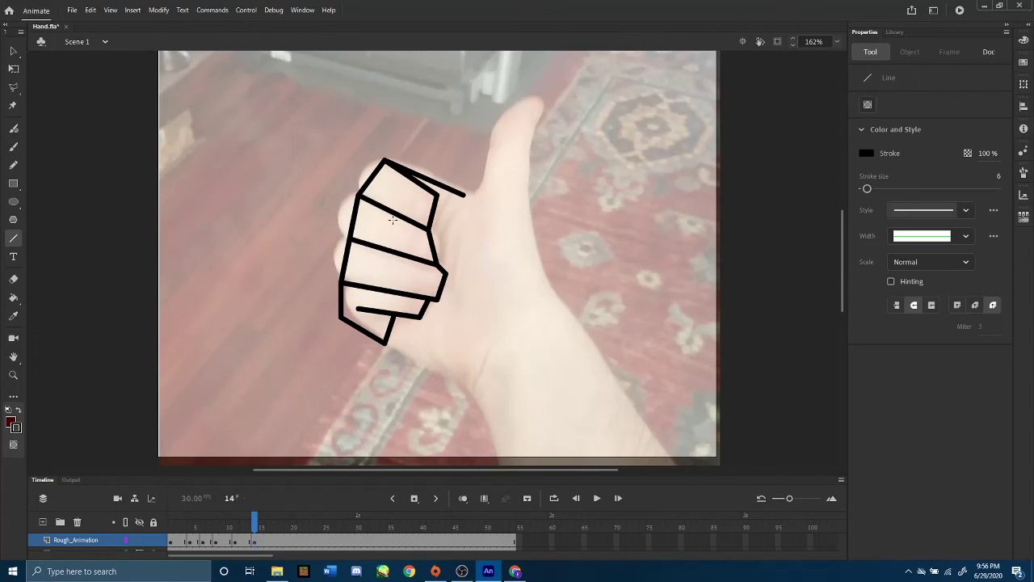
- Draw the palm's lower edge and wrist line, and bend the line closing the thumb side into the thumb-base arc
mouse_move(384, 342)
mouse_down()
mouse_move(464, 387)
mouse_move(542, 280)
mouse_up()
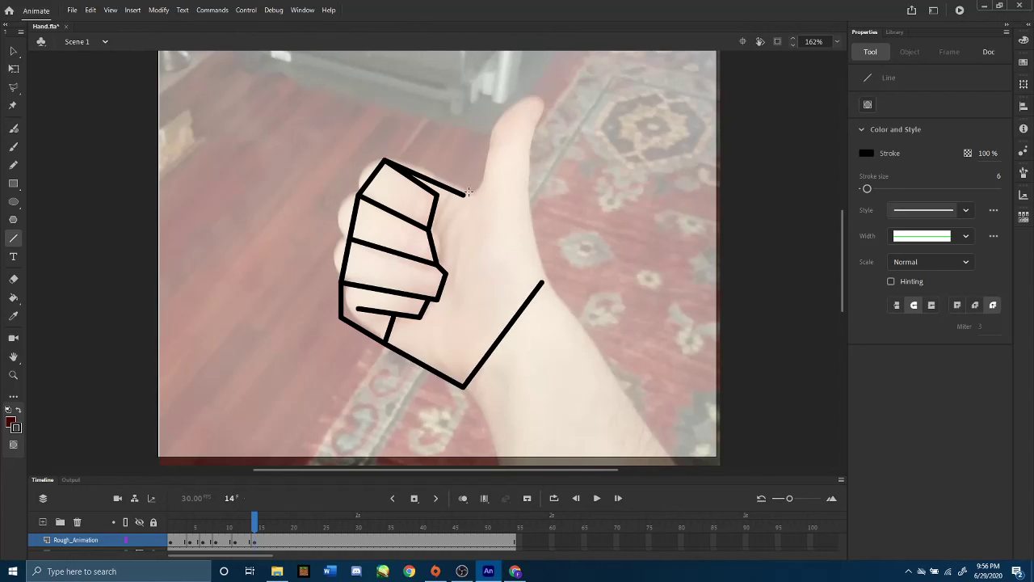
mouse_move(465, 196)
mouse_down()
mouse_move(533, 257)
mouse_move(543, 280)
mouse_up()
click(13, 70)
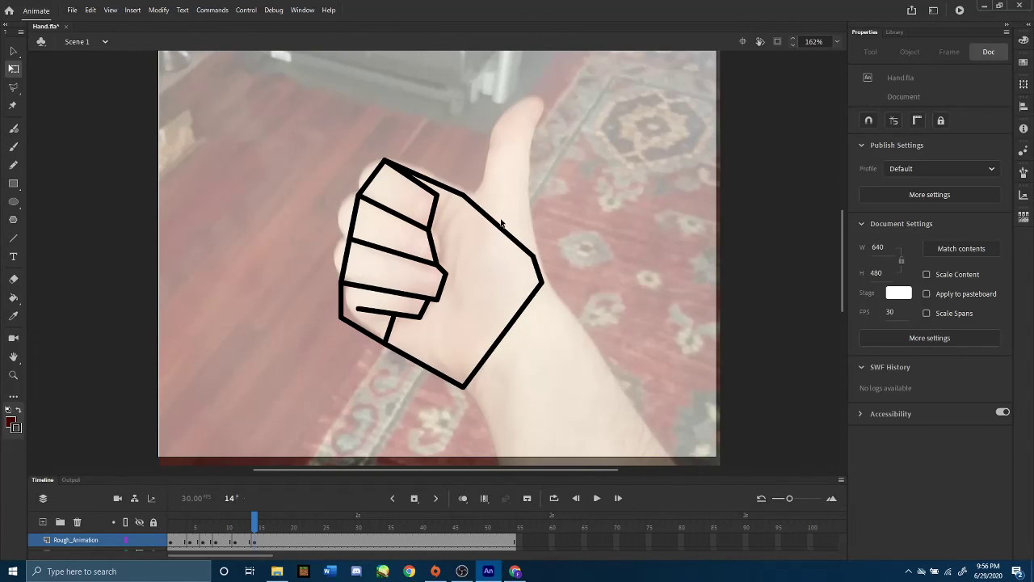
drag(501, 225, 474, 246)
- Outline the thumb with straight lines from the index-finger side up to the tip and down to the wrist side
mouse_move(463, 195)
mouse_down()
mouse_move(449, 191)
mouse_move(477, 199)
mouse_move(507, 115)
mouse_move(542, 89)
mouse_up()
click(13, 146)
click(13, 238)
mouse_move(542, 90)
mouse_down()
mouse_move(509, 259)
mouse_move(534, 257)
mouse_up()
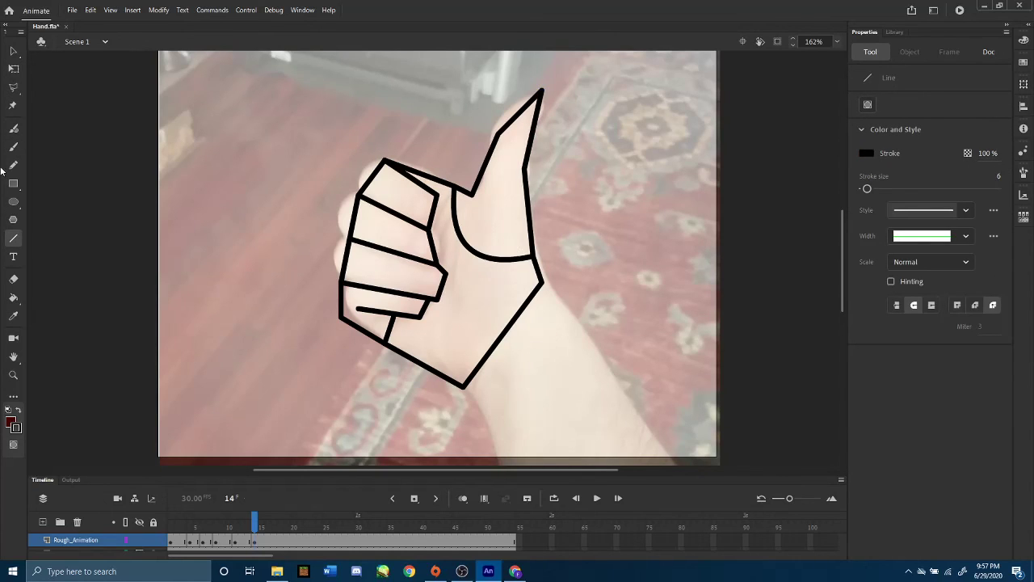
- Curve both sides and the tip of the thumb and shift its corners to match the reference
click(14, 83)
click(15, 70)
mouse_move(515, 117)
mouse_down()
mouse_move(508, 108)
mouse_move(490, 134)
mouse_up()
drag(481, 168, 473, 187)
drag(535, 121, 553, 110)
mouse_move(541, 90)
mouse_down()
mouse_move(529, 97)
mouse_move(533, 90)
mouse_up()
drag(544, 112, 536, 134)
drag(525, 169, 533, 141)
drag(532, 184, 528, 185)
drag(535, 143, 538, 154)
- Bulge the outer knuckle edges of all four fingers to follow the reference
drag(354, 221, 340, 217)
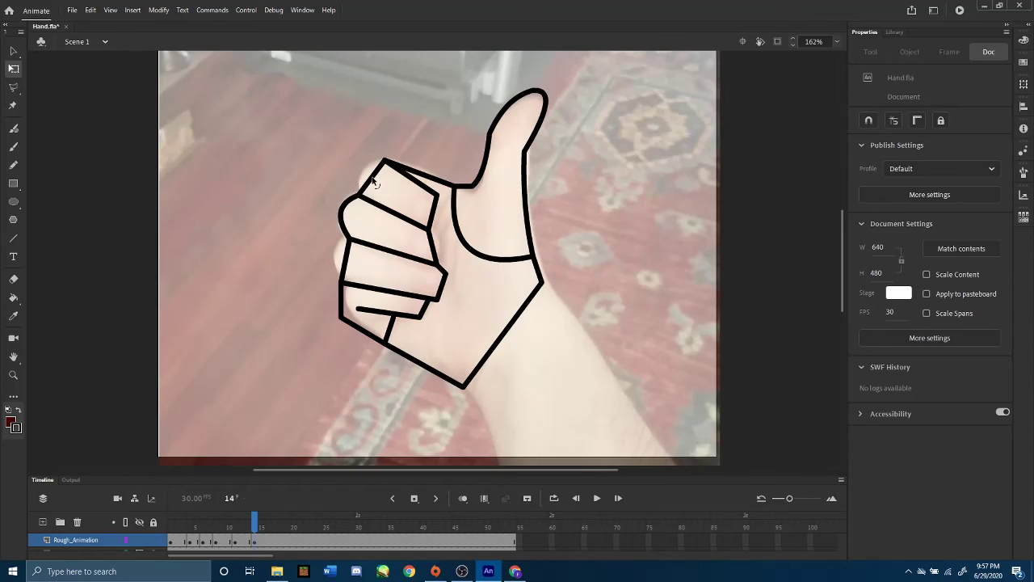
drag(372, 177, 364, 168)
drag(344, 255, 332, 253)
drag(340, 300, 351, 318)
drag(345, 303, 340, 301)
- Round the ends of the curled fingers beside the palm and set the short crease below the pinky upright
drag(428, 317, 454, 250)
drag(434, 212, 448, 222)
drag(390, 328, 384, 313)
key(ctrl+z)
- Draw a short crease between the index finger and the hand's upper edge, and delete its overhanging end
key(n)
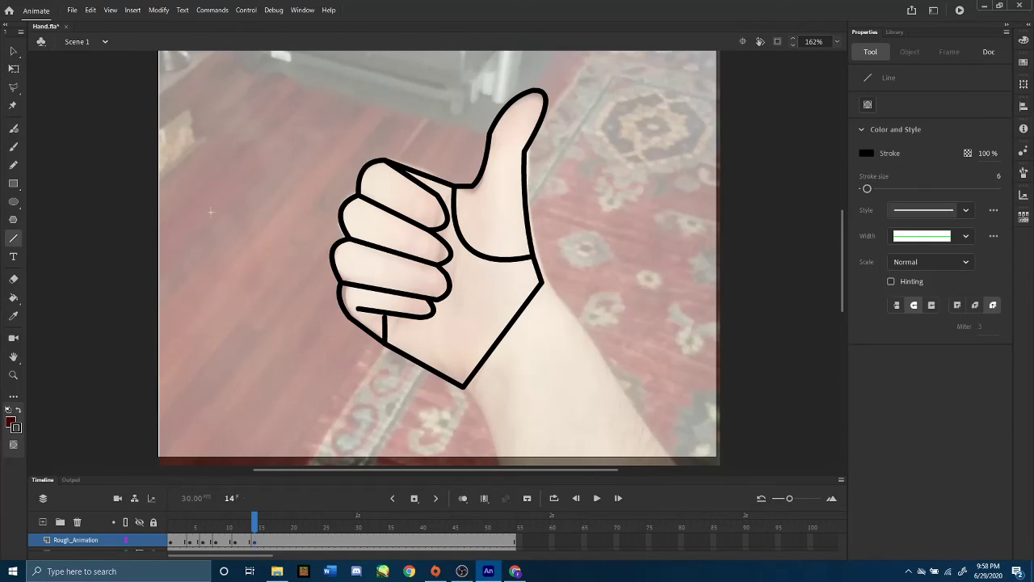
key(v)
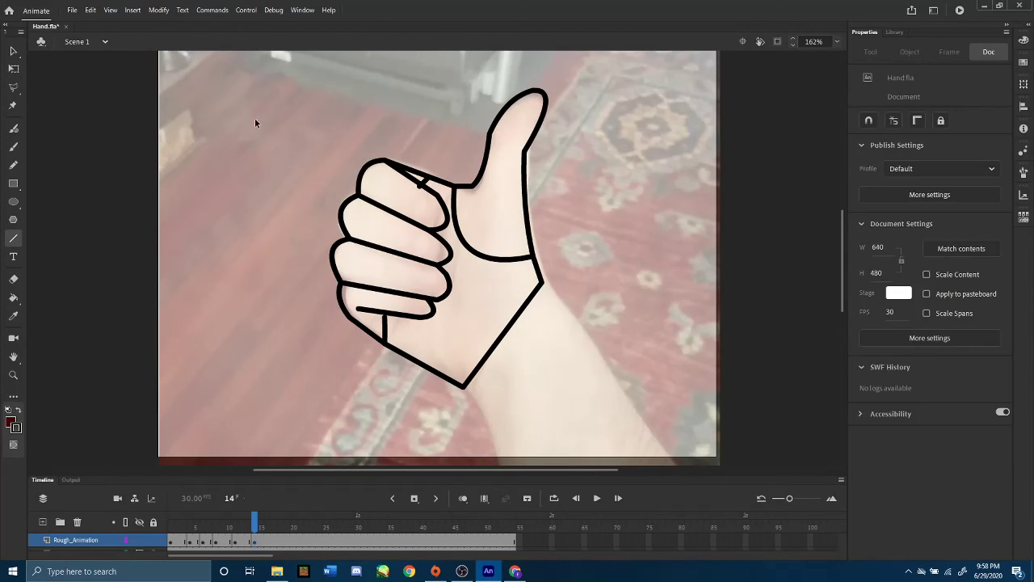
key(n)
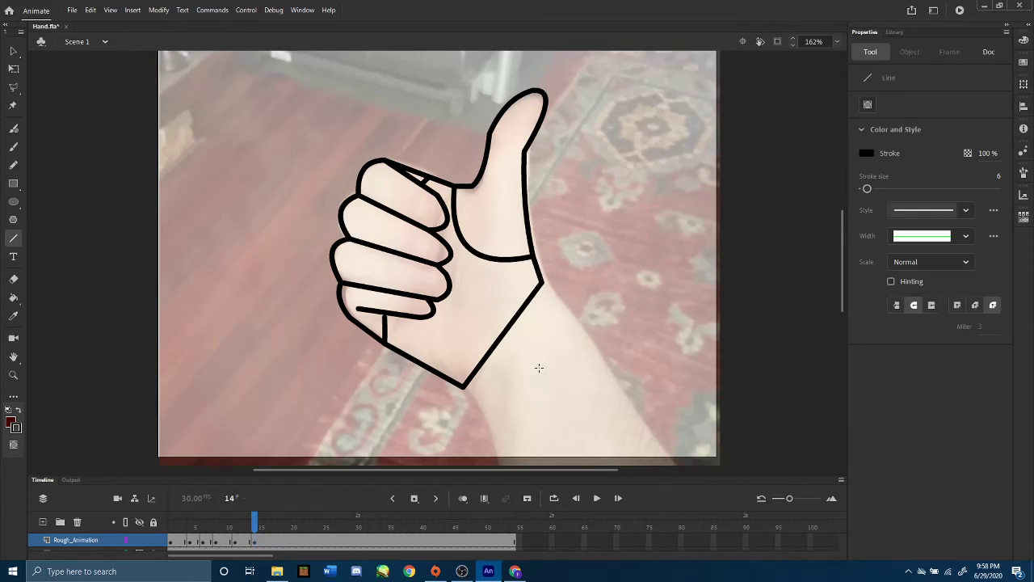
- Draw both forearm edges from the wrist corners past the stage's lower edge and bend the wrist line into an arc
scroll(533, 370, down, 2)
drag(453, 346, 488, 426)
drag(533, 240, 669, 423)
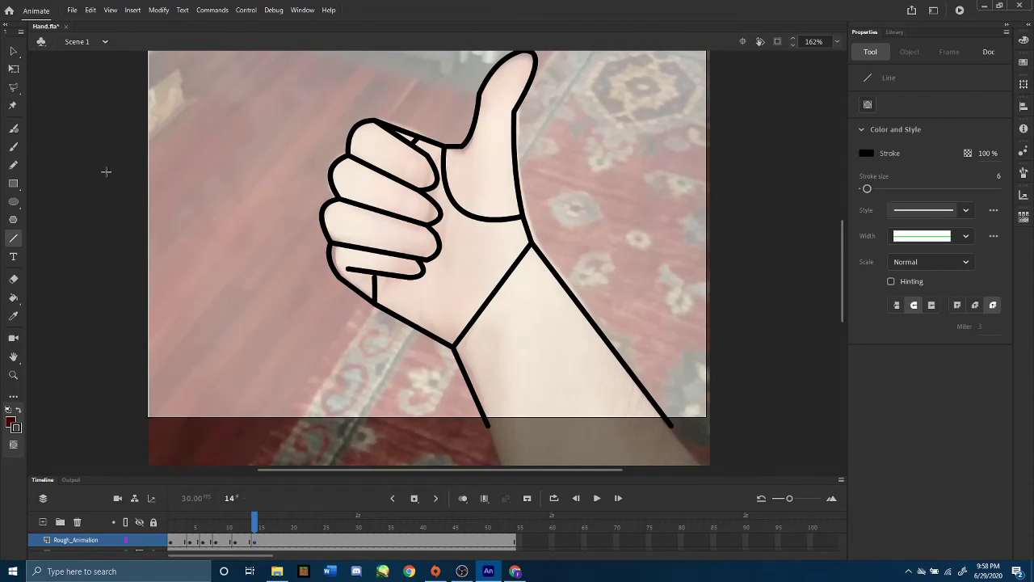
key(v)
drag(492, 294, 483, 292)
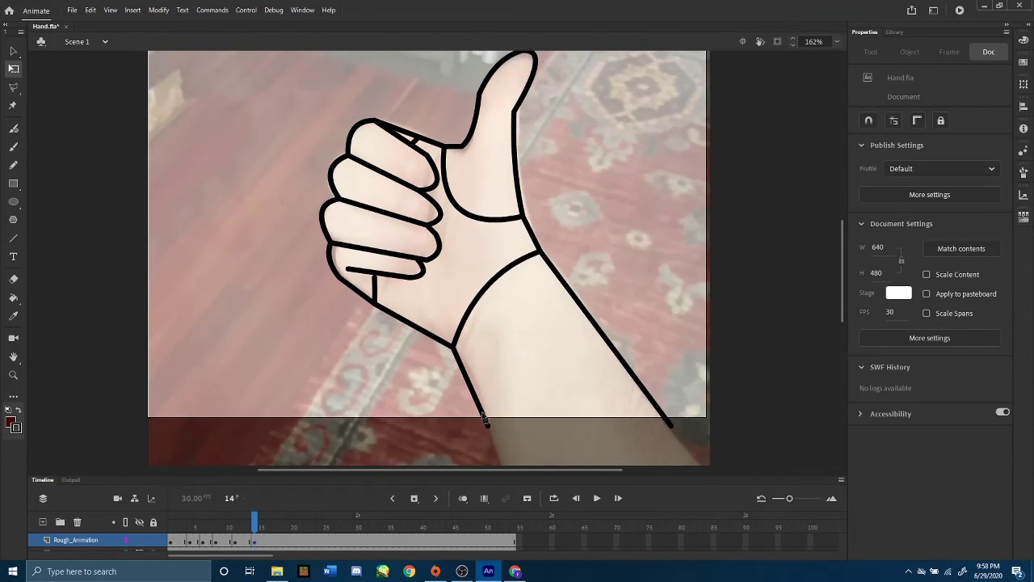
- Smooth the thumb's outer edge below the tip and pull the pinky's lower edge down to match the reference
mouse_move(513, 112)
mouse_down()
mouse_move(514, 122)
mouse_move(525, 96)
mouse_up()
scroll(591, 208, up, 2)
drag(514, 173, 529, 147)
drag(394, 334, 416, 343)
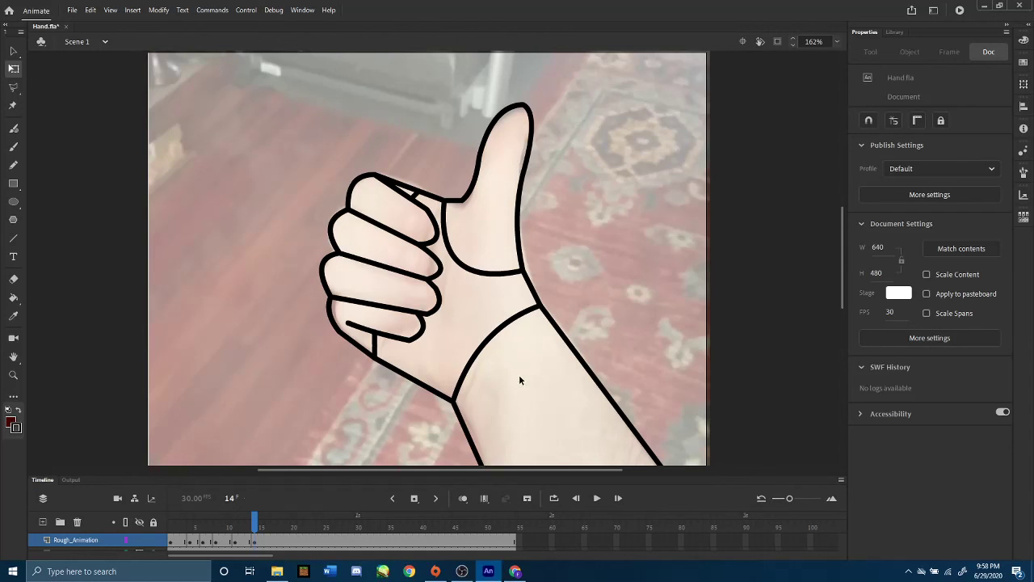
- Hide the Video_Reference layer and move the playhead to frame 17
click(140, 551)
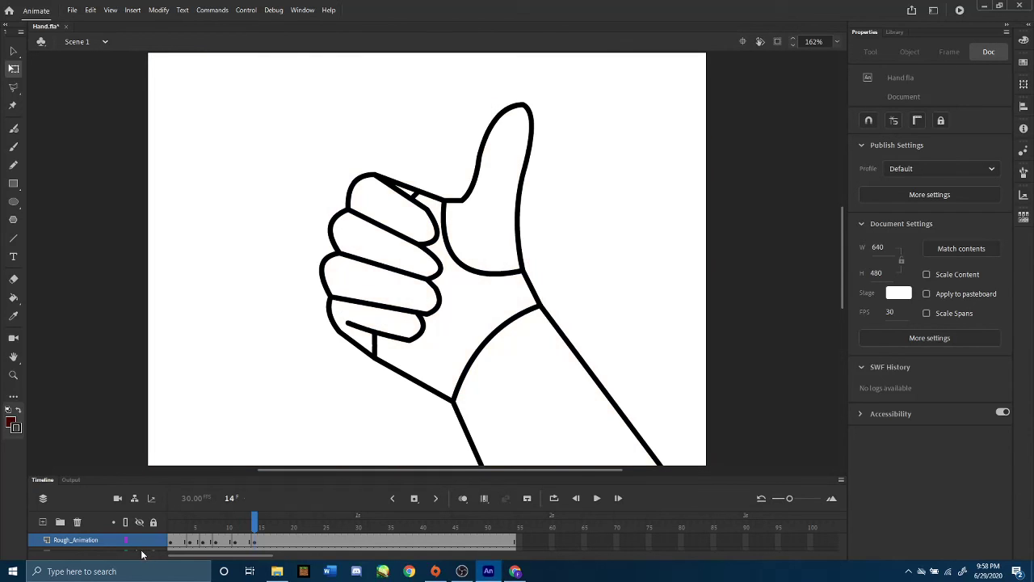
click(248, 525)
mouse_move(248, 525)
mouse_down()
mouse_move(202, 525)
mouse_move(274, 525)
mouse_up()
- Enlarge the timeline to show both layers and remove all their frames from frame 17 onward
drag(646, 473, 644, 420)
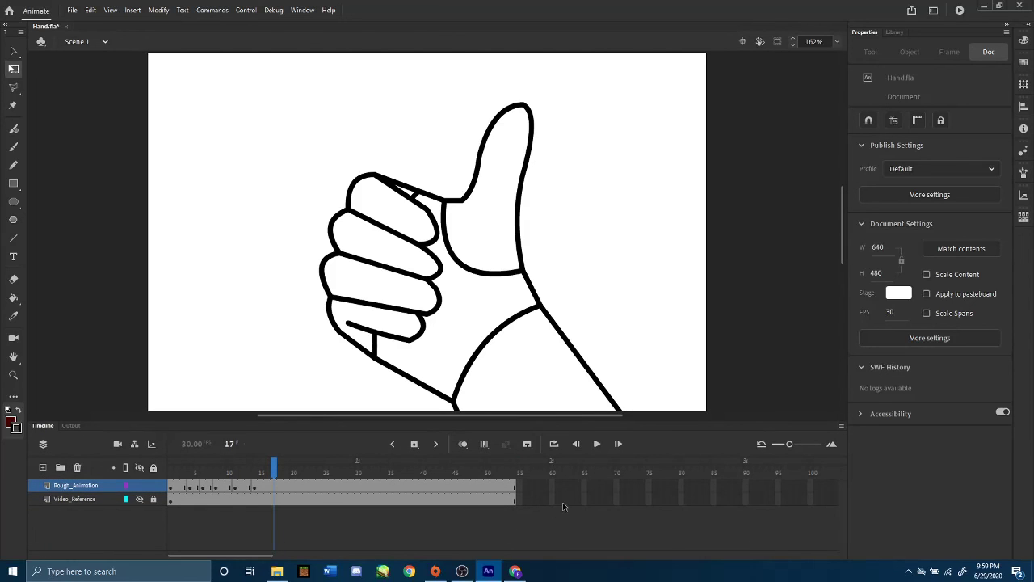
drag(564, 507, 275, 486)
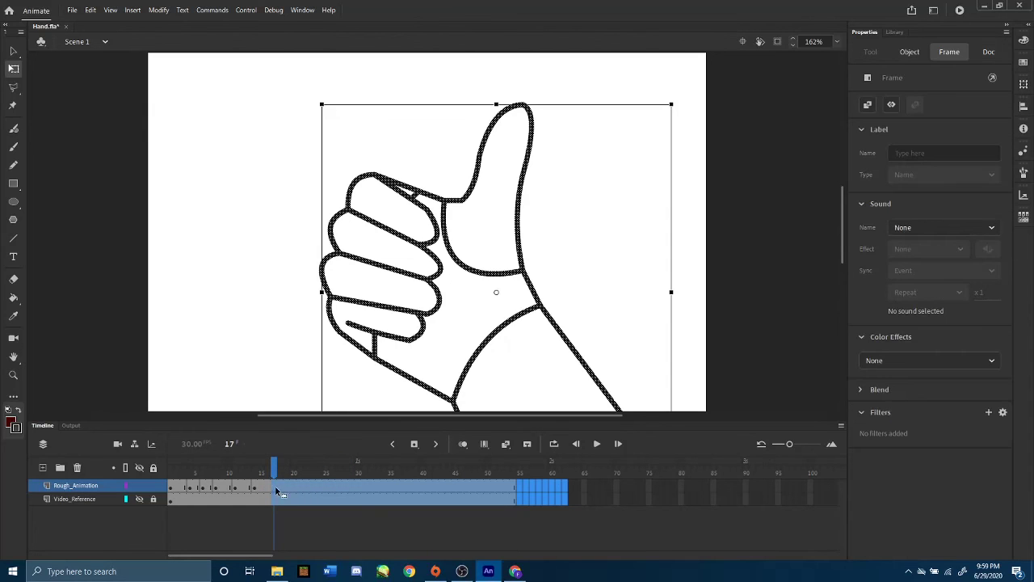
right_click(335, 489)
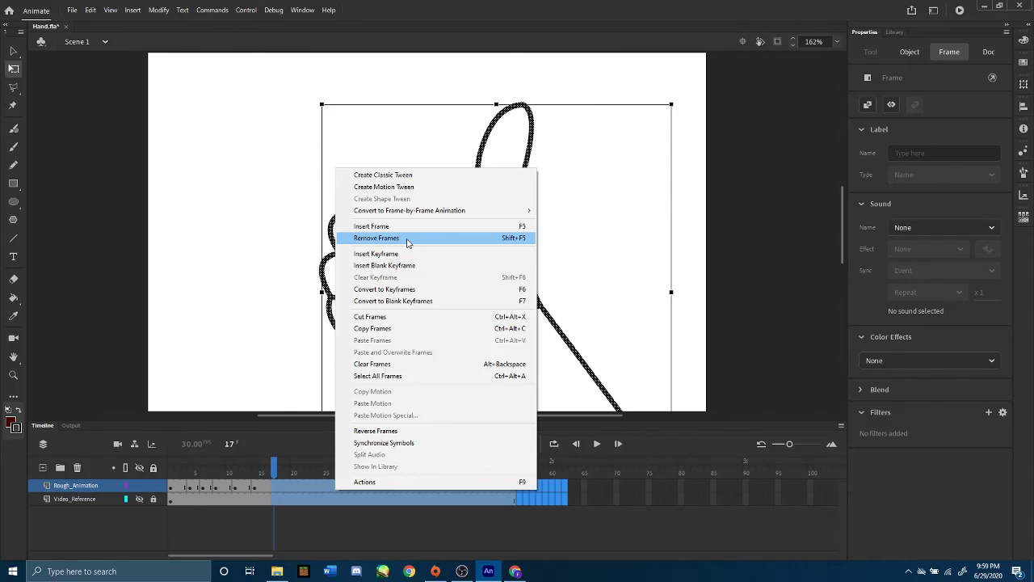
click(377, 237)
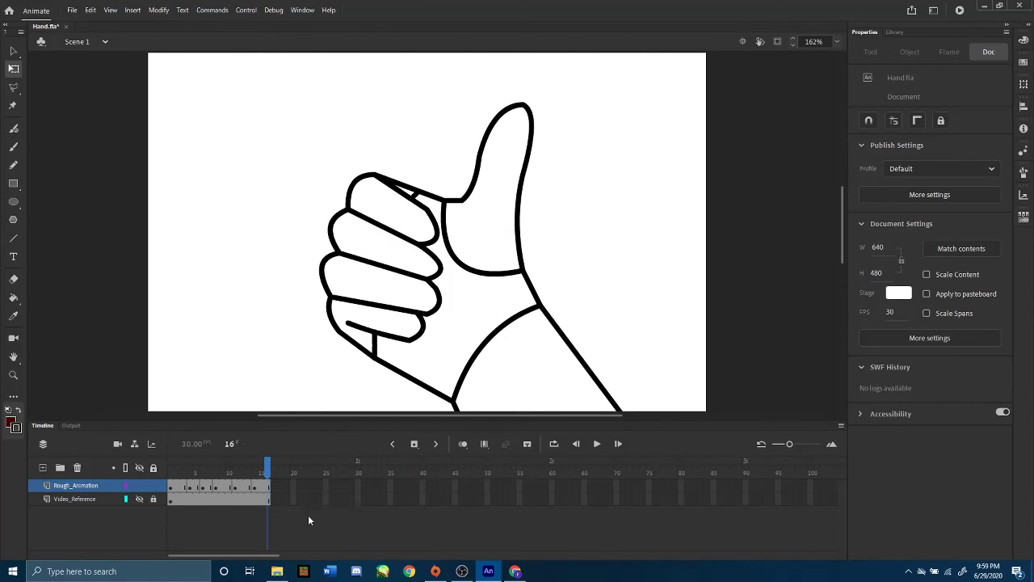
- Play back the shortened hand animation several times and return to frame 1
click(591, 446)
click(591, 445)
click(592, 445)
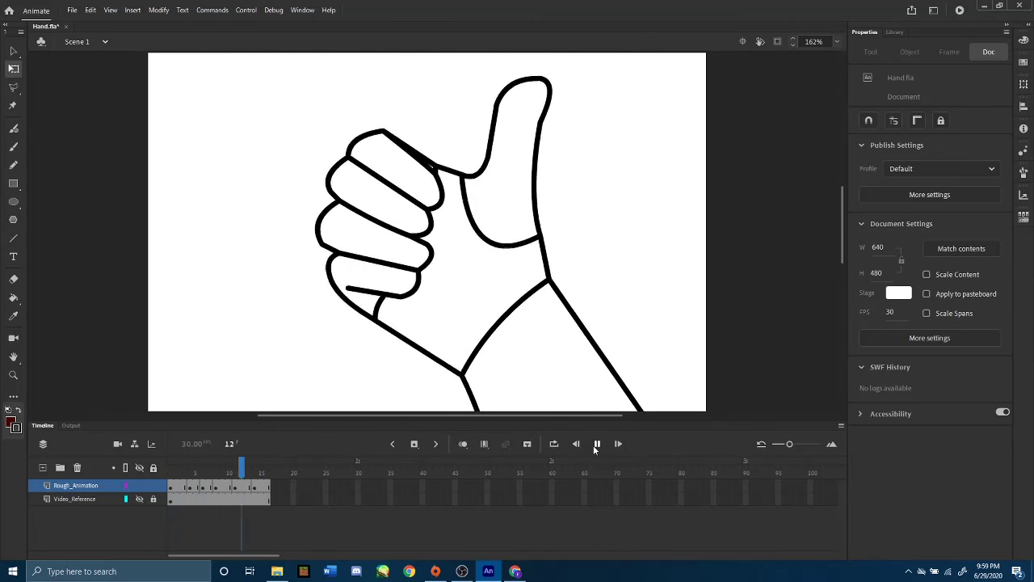
click(597, 445)
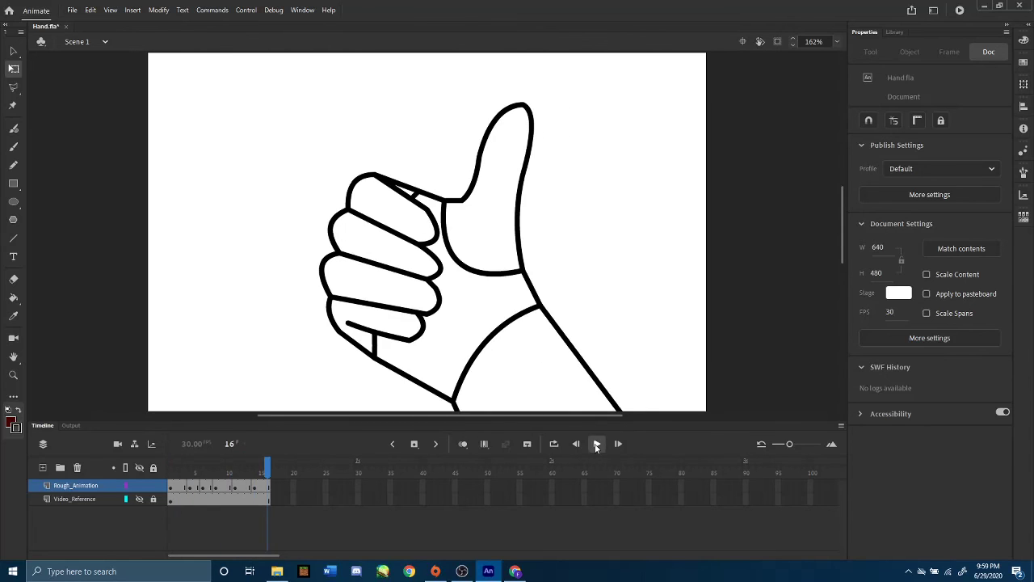
click(597, 445)
drag(265, 471, 187, 489)
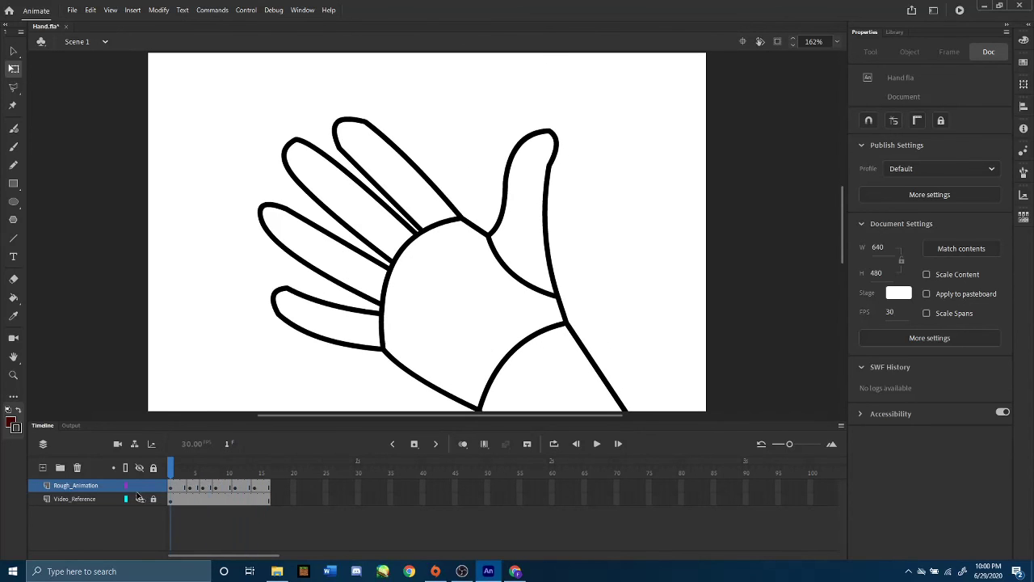
click(598, 444)
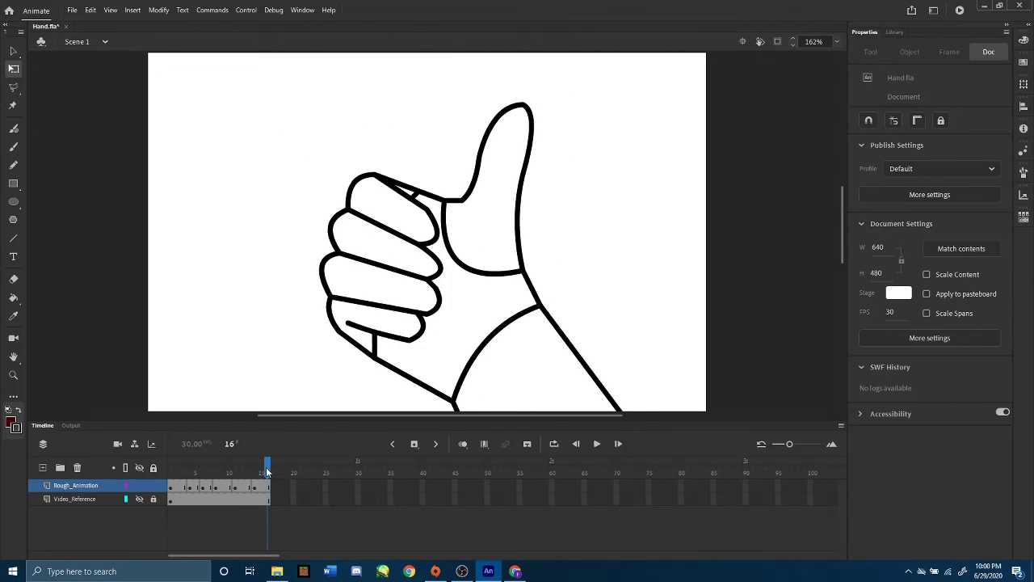
drag(267, 471, 171, 470)
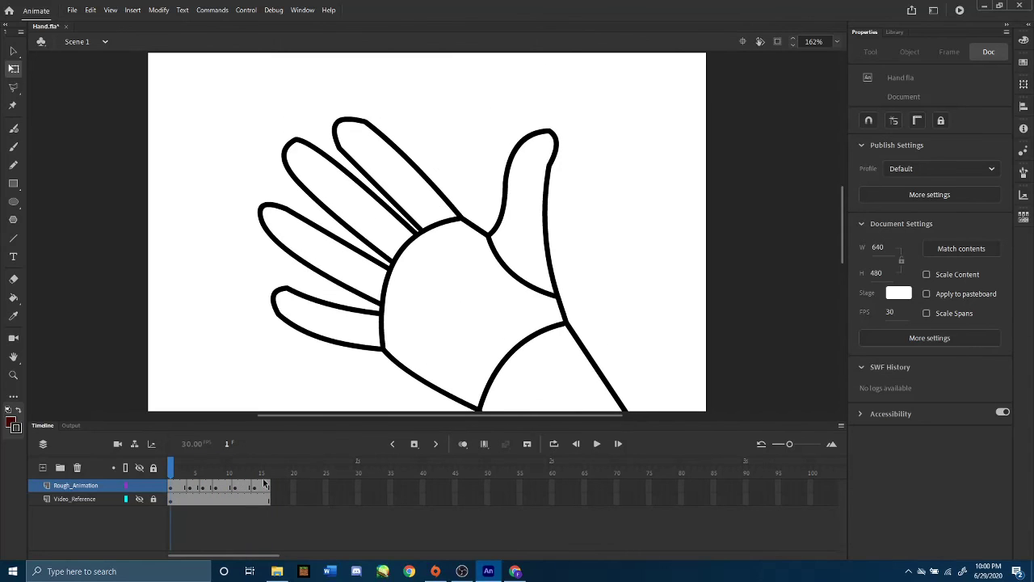